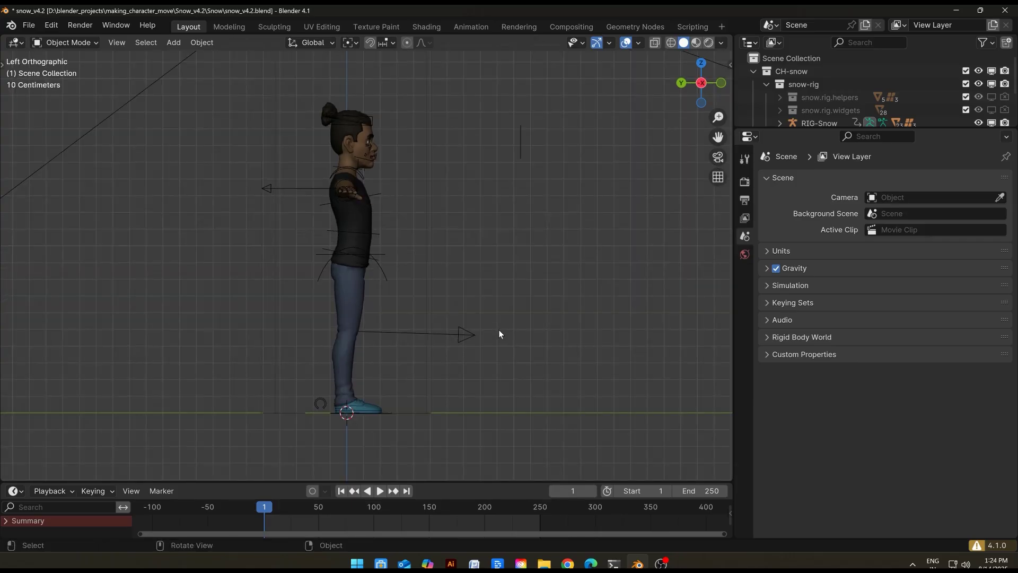
scroll(499, 329, "up", 1)
key("F12")
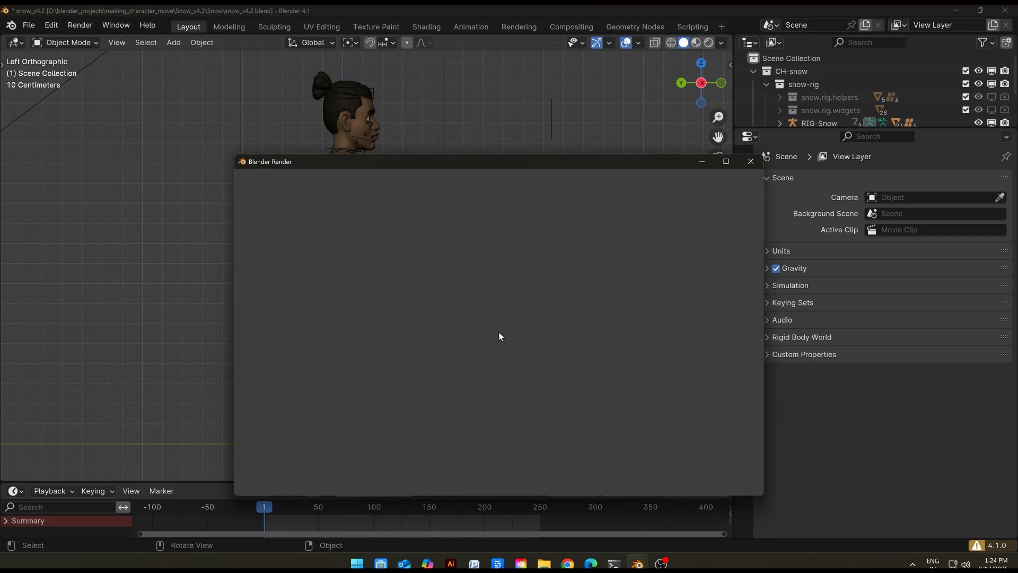
left_click(748, 162)
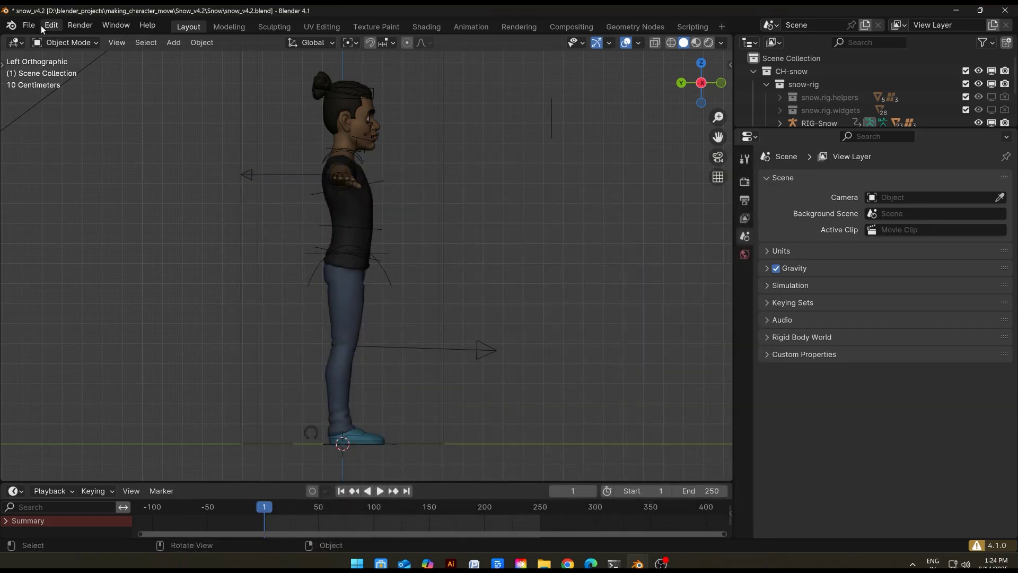
left_click(115, 25)
left_click(148, 25)
left_click(115, 25)
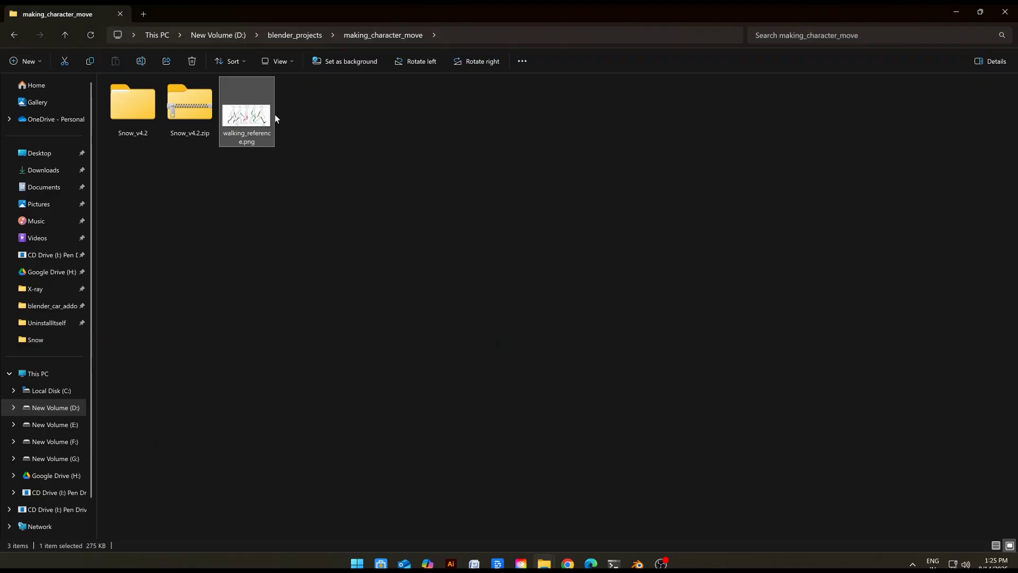
Bring walking_reference.png from the making_character_move folder into the side view as a reference image and switch the window to full screen.
left_click_drag(616, 438, 390, 267)
scroll(390, 269, "down", 1)
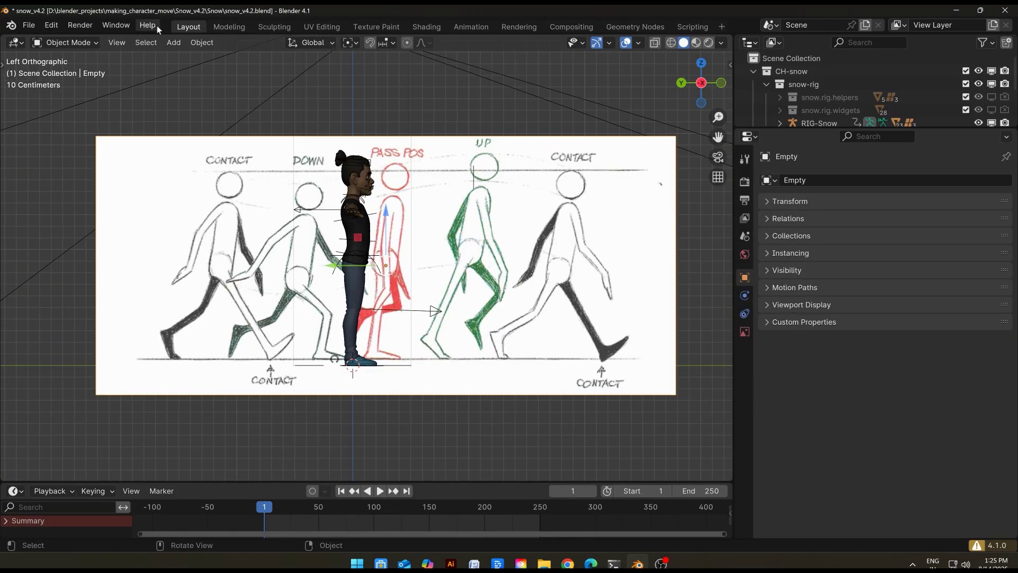
left_click(115, 25)
left_click(165, 69)
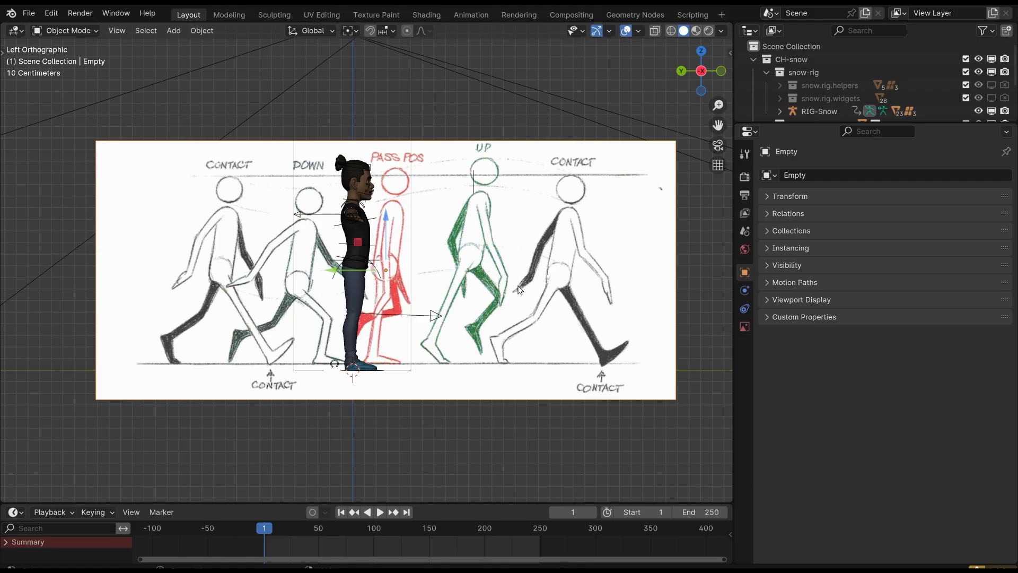
Move the walking reference image along the X axis so it stands clear beside the character instead of cutting through the body.
scroll(410, 218, "up", 1)
scroll(430, 232, "down", 2)
middle_click_drag(545, 301, 570, 284, "shift")
scroll(499, 300, "up", 1)
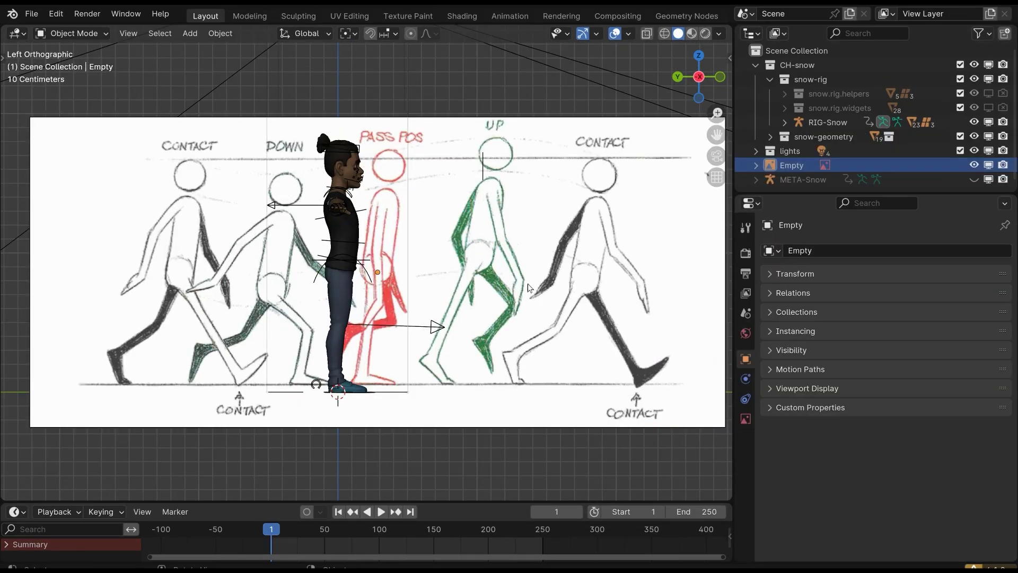
middle_click_drag(429, 271, 306, 284)
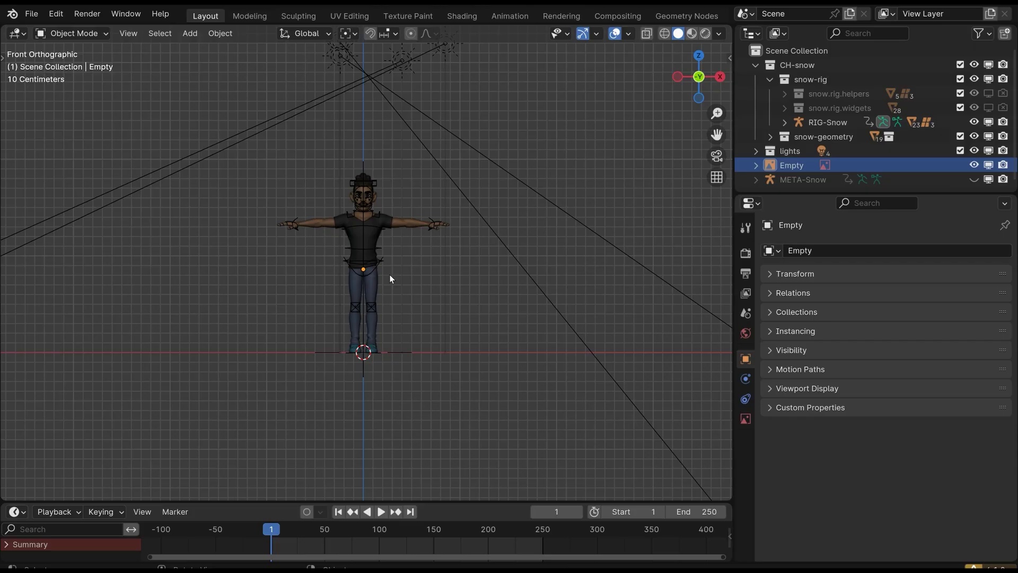
key("x")
middle_click_drag(414, 274, 395, 298)
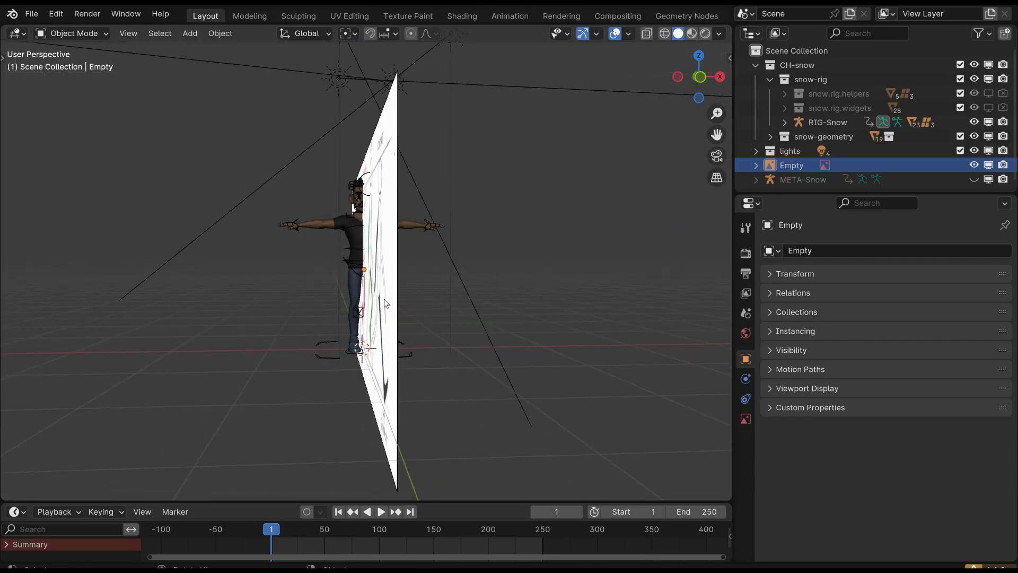
key("x")
left_click(361, 338)
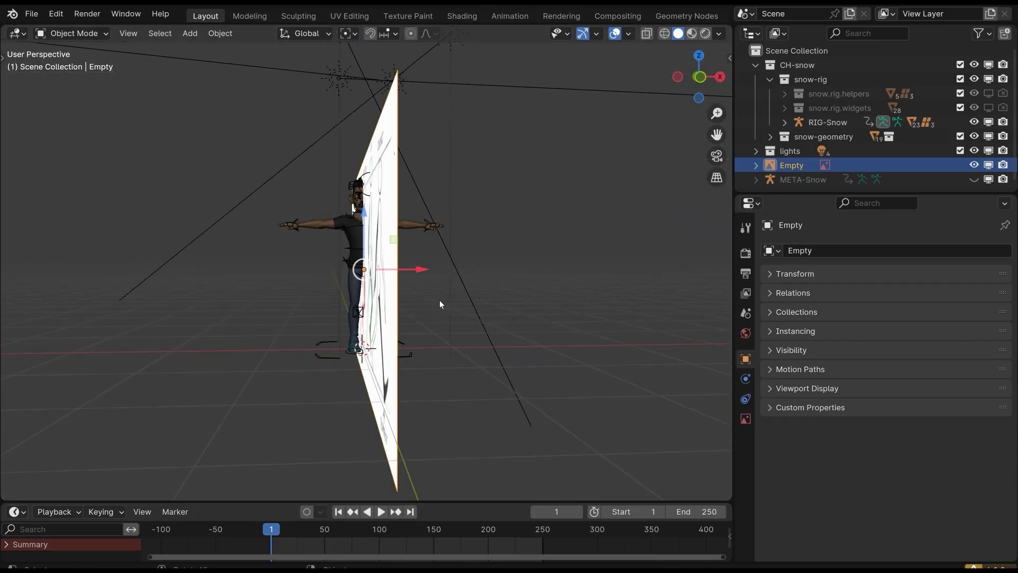
key("g")
key("y")
key("x")
left_click(549, 289)
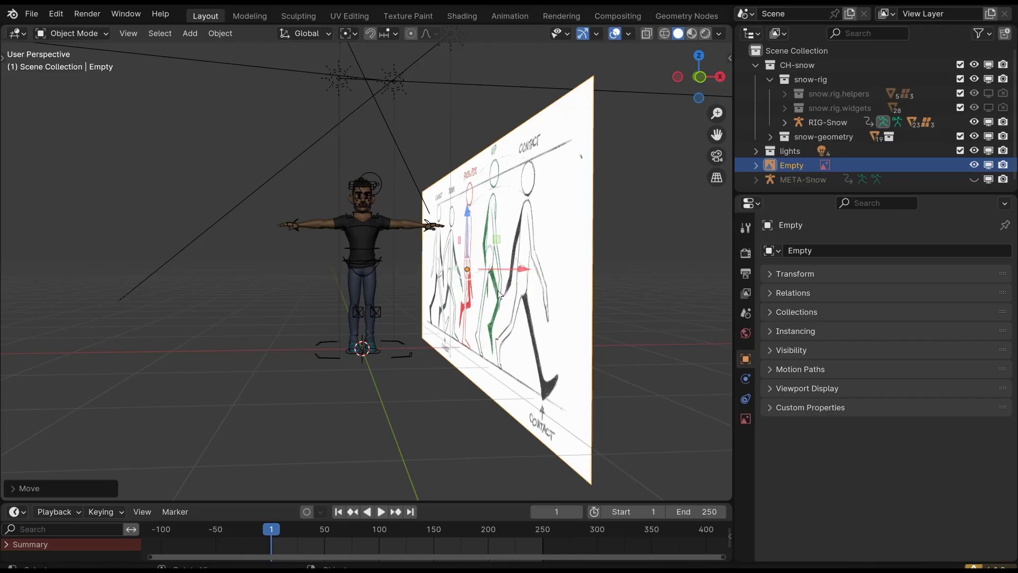
In the left orthographic view, shift the reference image about -1.14 m along Y so the first Contact pose sits behind the character.
middle_click_drag(549, 289, 623, 290)
middle_click_drag(433, 260, 483, 254, "shift")
key("g")
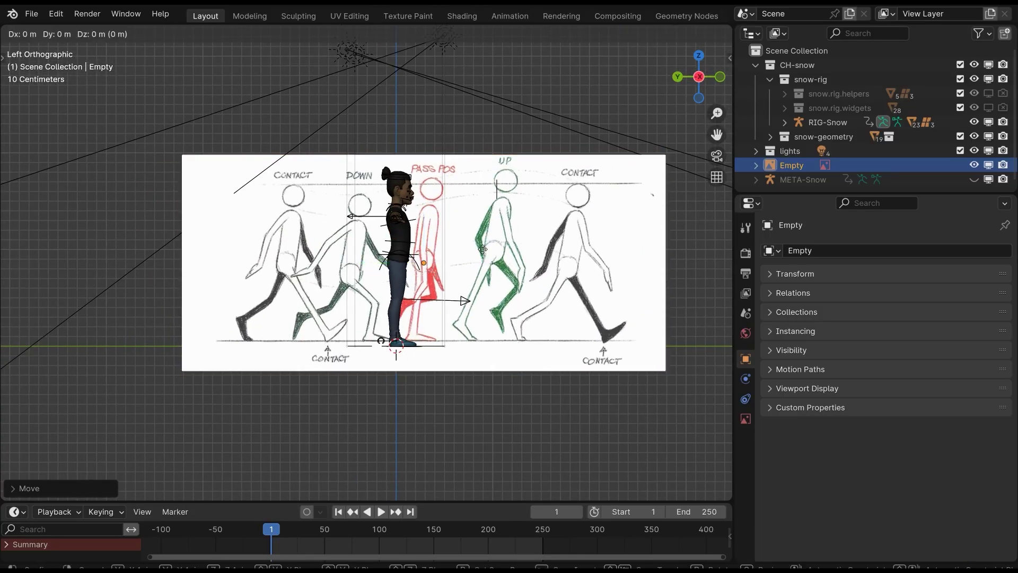
key("y")
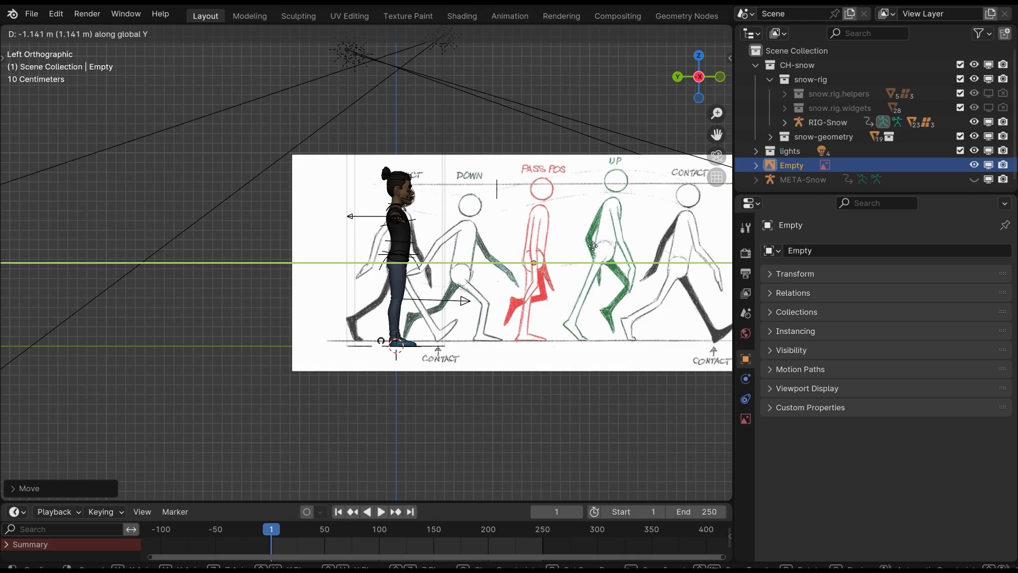
left_click(592, 246)
Select the RIG-Snow armature, put it in Pose Mode, and make the timeline area slightly taller.
middle_click_drag(491, 261, 447, 216, "shift")
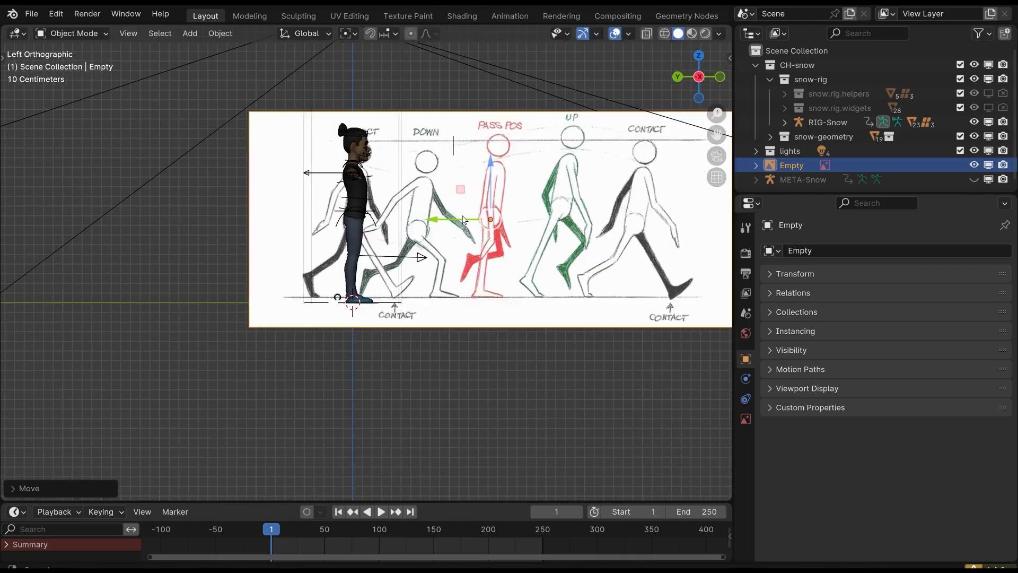
middle_click_drag(399, 184, 409, 254, "shift")
scroll(411, 256, "up", 1)
middle_click_drag(418, 391, 432, 359, "shift")
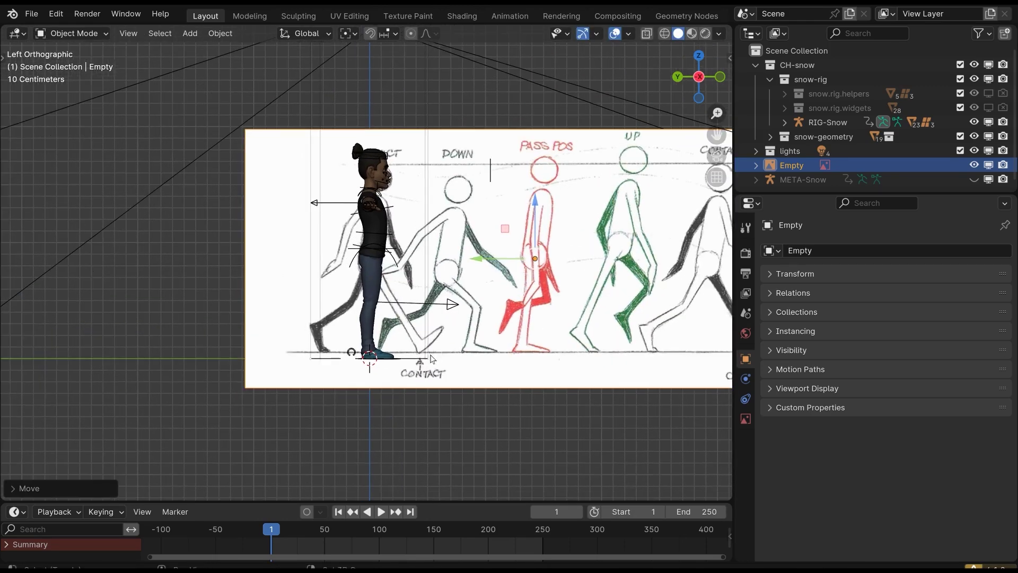
left_click(399, 364)
key("ctrl+Tab")
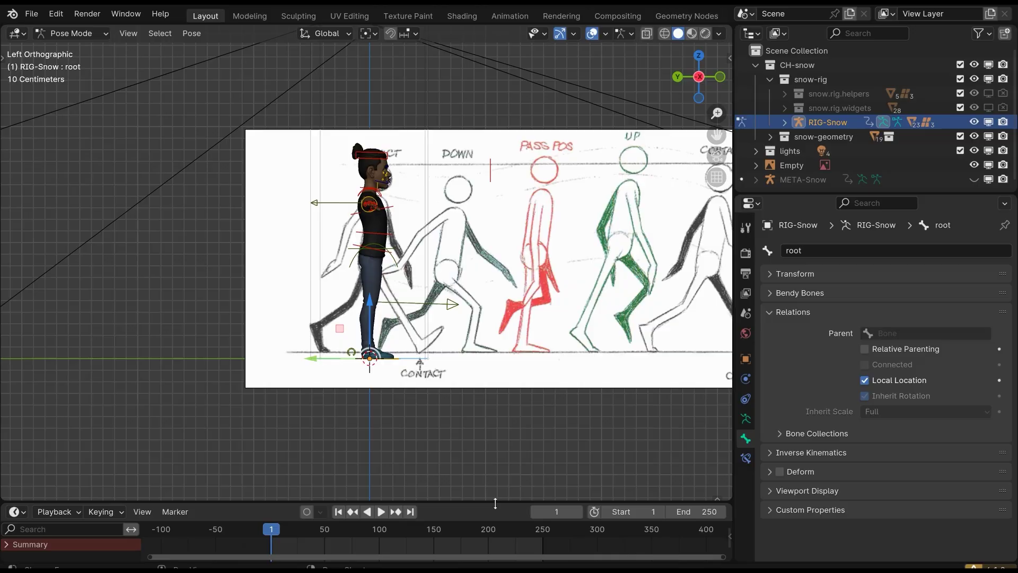
left_click_drag(495, 503, 497, 488)
Lower the reference image along Z until its drawn ground line meets the floor under the character's feet.
scroll(417, 368, "up", 1)
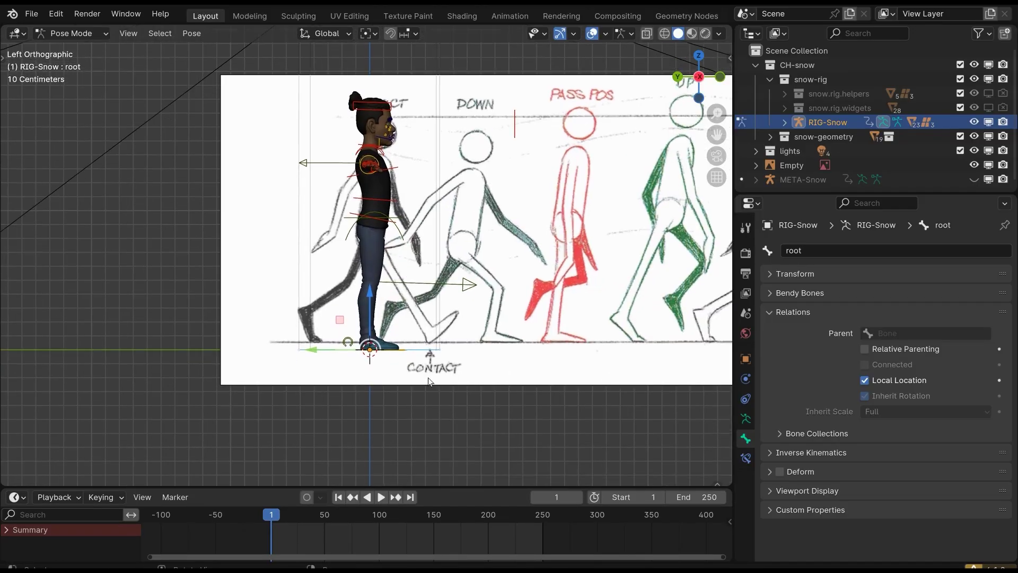
scroll(432, 367, "up", 1)
left_click(474, 296)
key("g")
key("z")
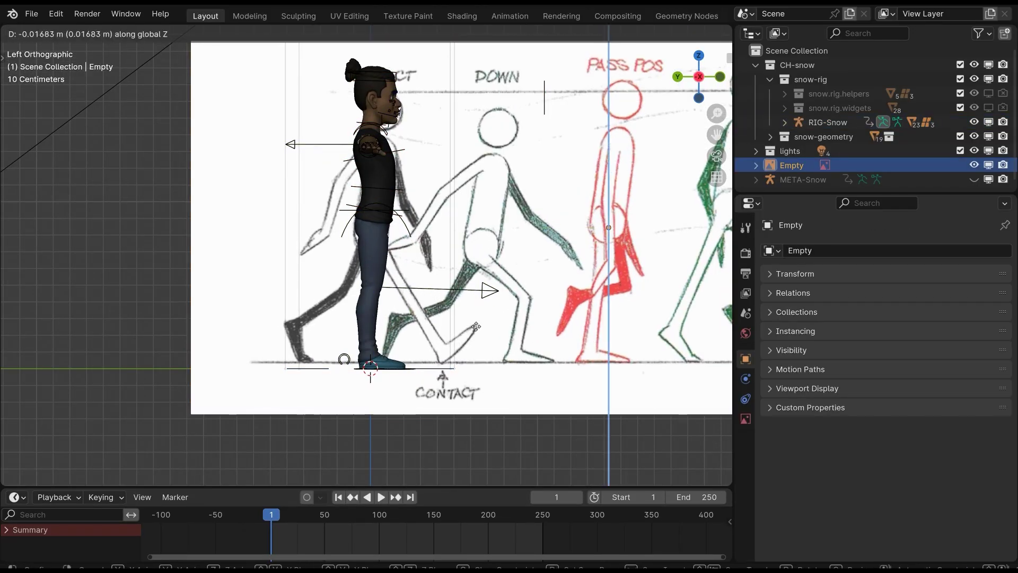
left_click(448, 335)
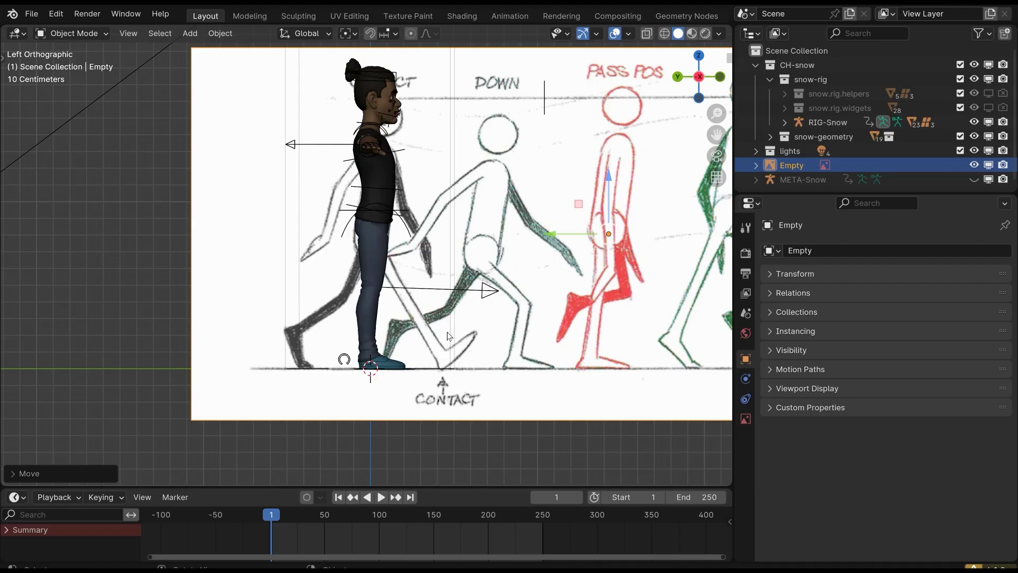
Try the reference image at 0.520 opacity, compare it with the opaque display, and turn the opacity option off.
scroll(448, 336, "down", 1)
scroll(420, 276, "down", 1)
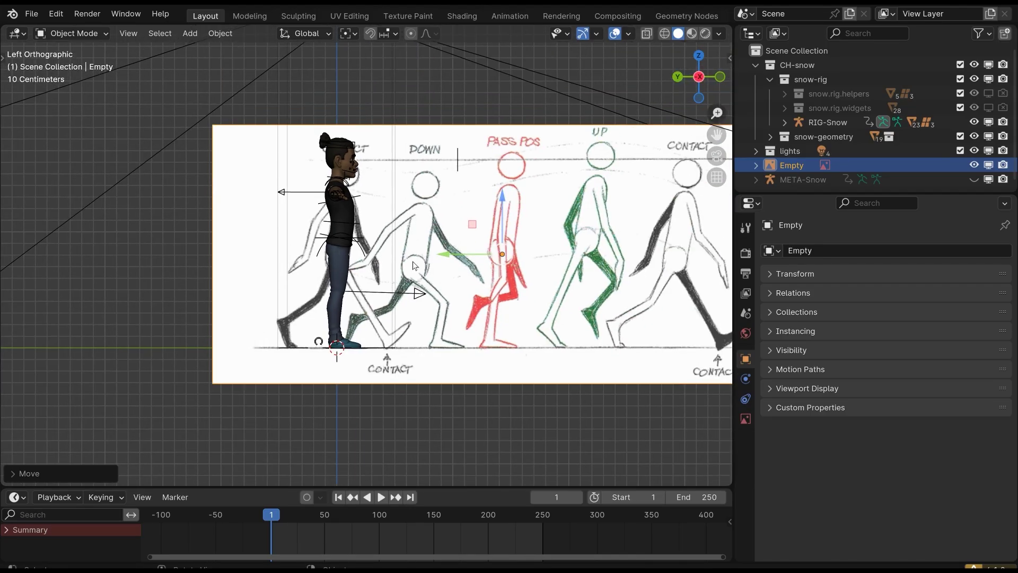
left_click(745, 419)
left_click(865, 417)
mouse_move(933, 416)
left_mouse_down()
mouse_move(886, 417)
mouse_move(955, 416)
mouse_move(929, 416)
left_mouse_up()
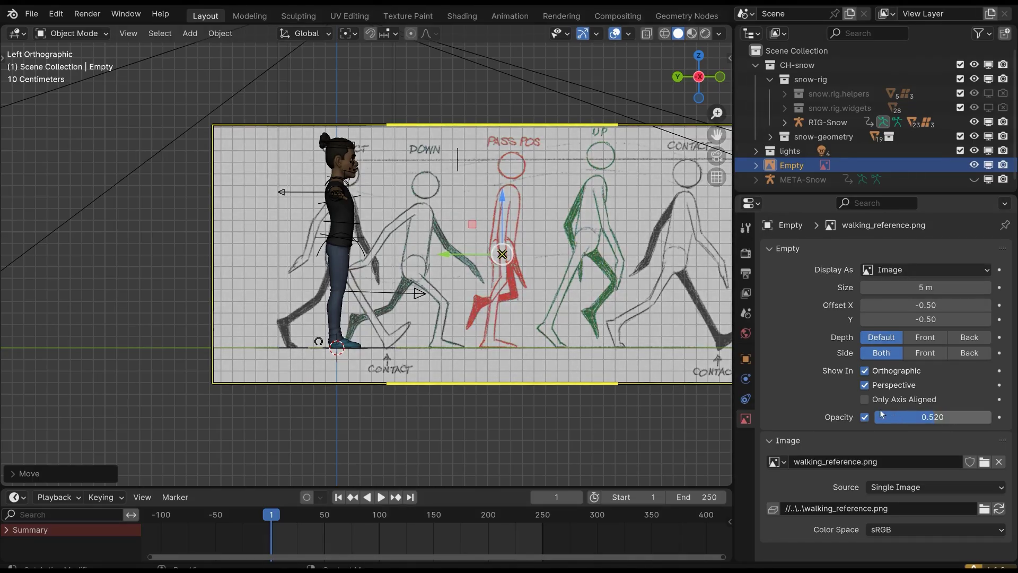
left_click(864, 417)
left_click(865, 418)
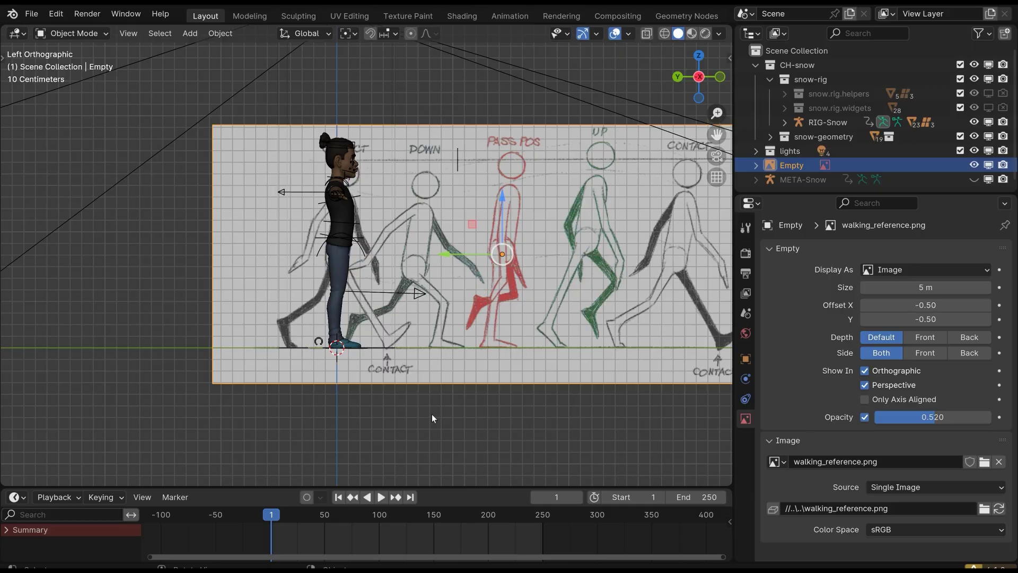
left_click(432, 419)
scroll(368, 258, "up", 1)
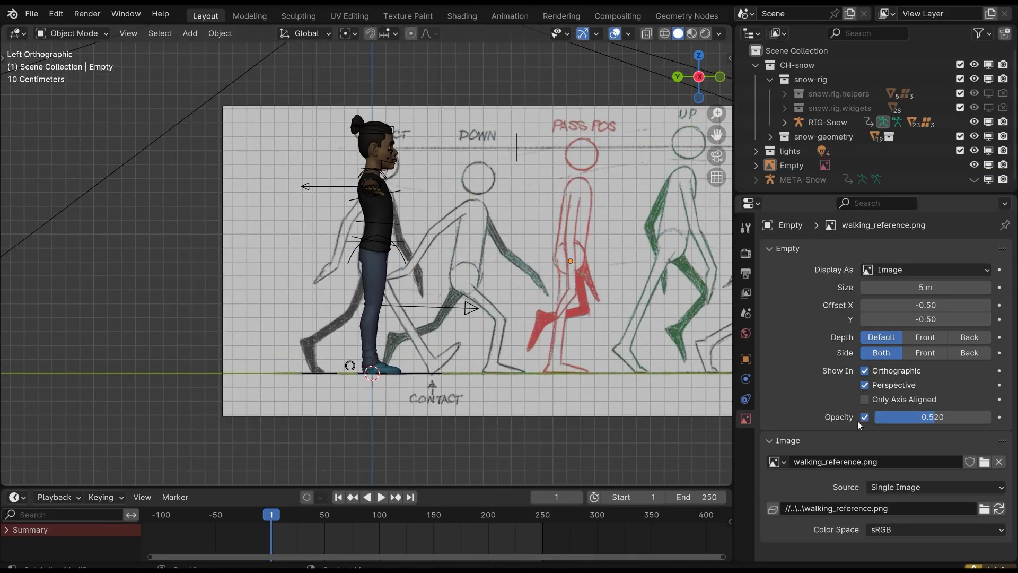
left_click(863, 417)
Select the right foot IK control of RIG-Snow in Pose Mode and enable auto keying at frame 1.
middle_click_drag(386, 366, 380, 321, "shift")
scroll(380, 320, "up", 1)
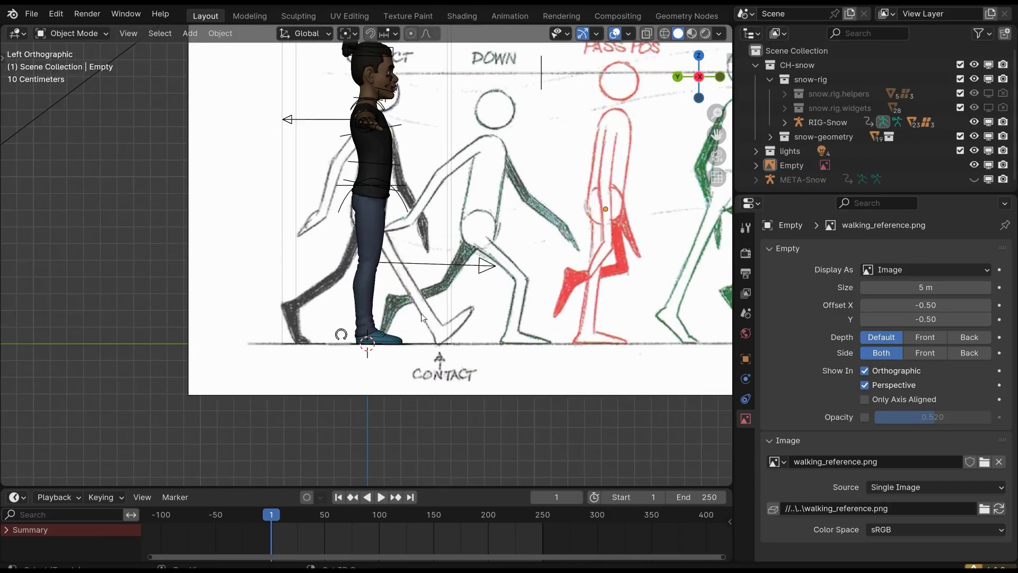
middle_click_drag(445, 291, 434, 365, "shift")
left_click(383, 372)
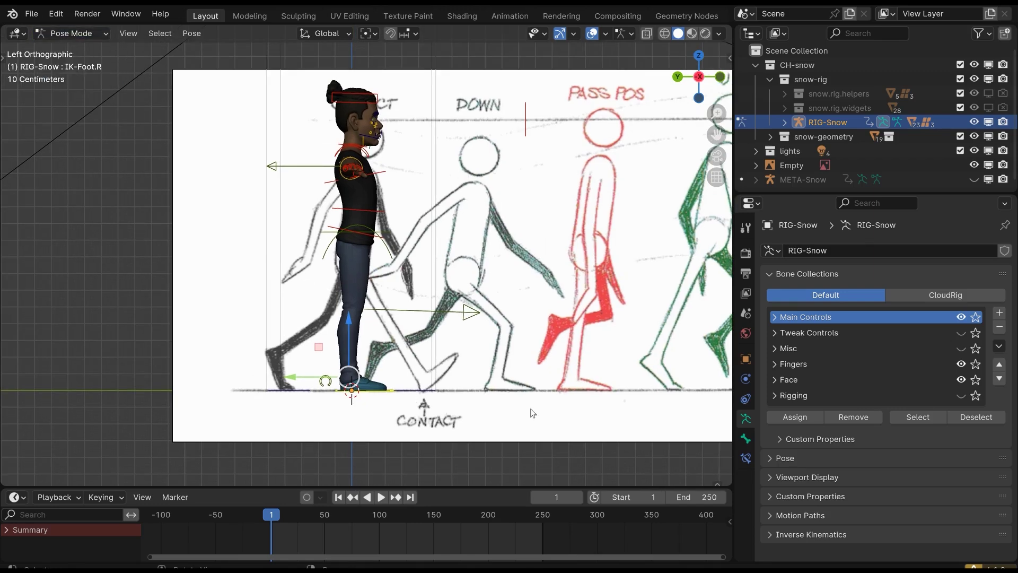
scroll(559, 403, "up", 2)
middle_click_drag(451, 430, 473, 424, "shift")
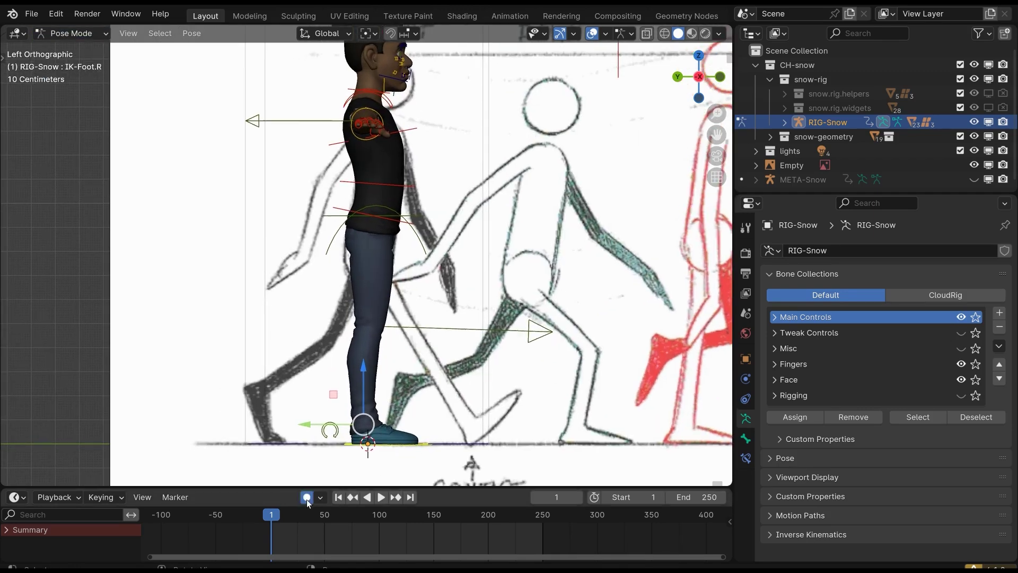
scroll(419, 289, "down", 1)
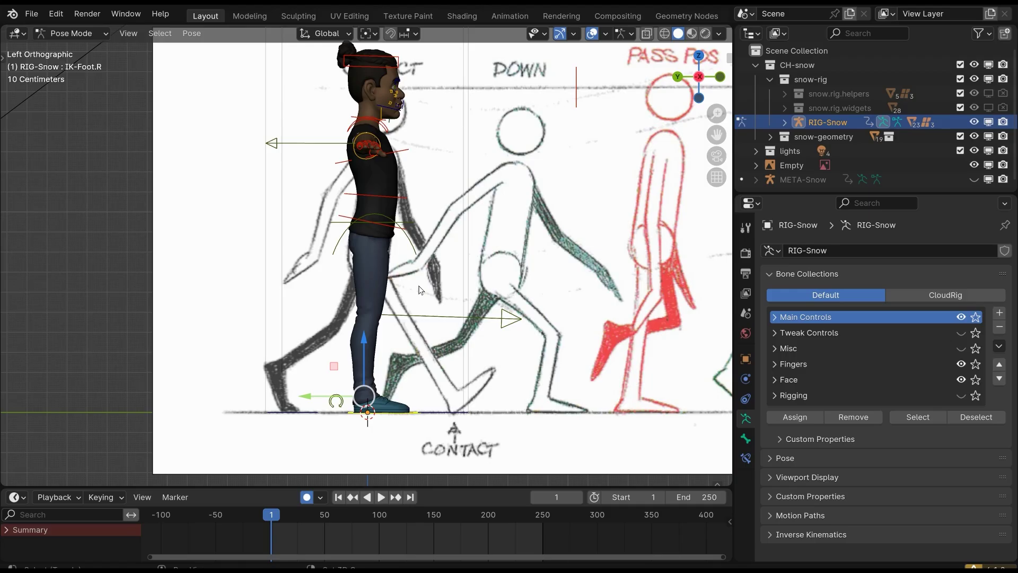
Move the right foot control forward and rotate its toes upward to follow the front foot of the first Contact drawing.
key("g")
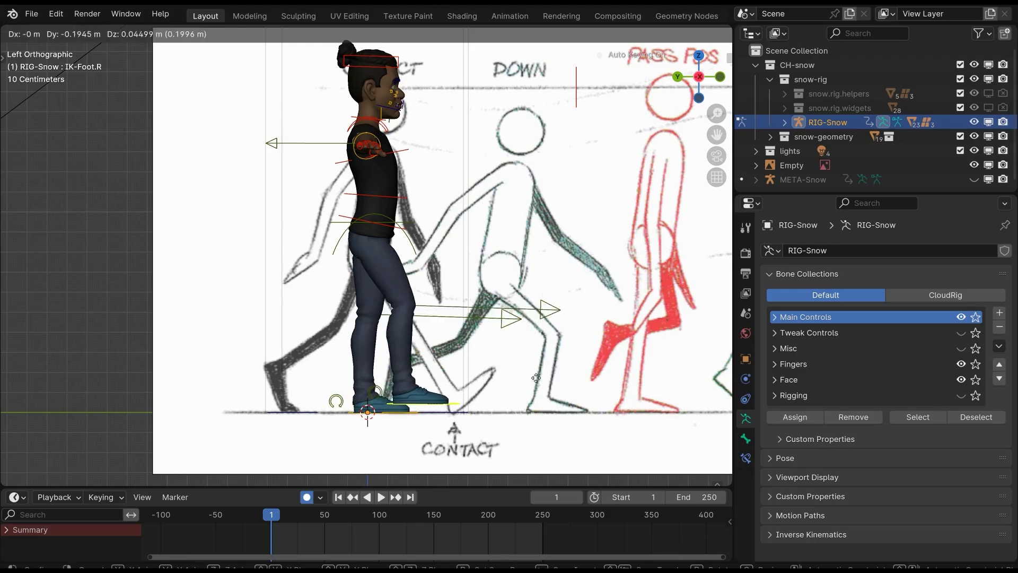
left_click(552, 361)
key("r")
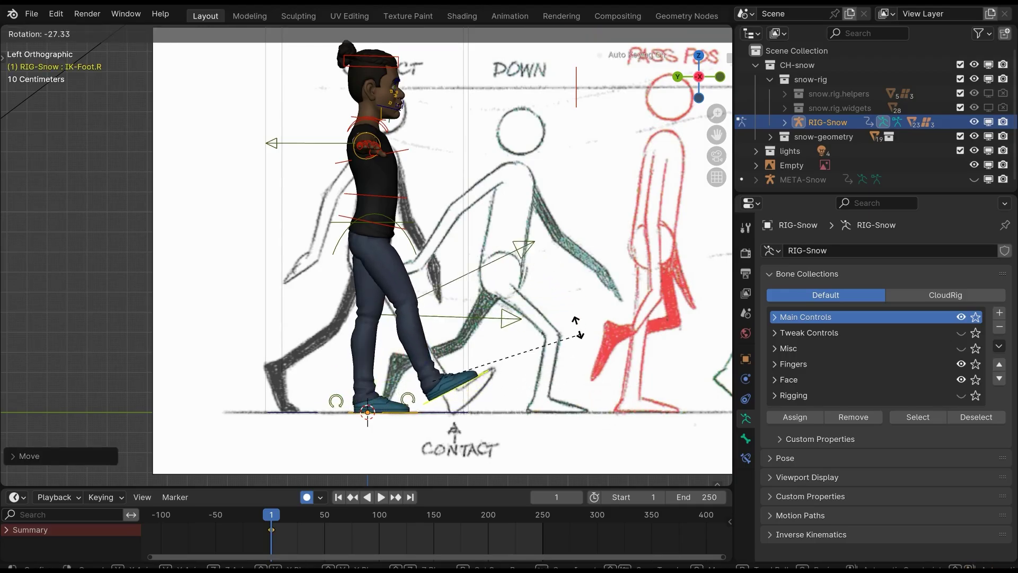
left_click(572, 319)
key("g")
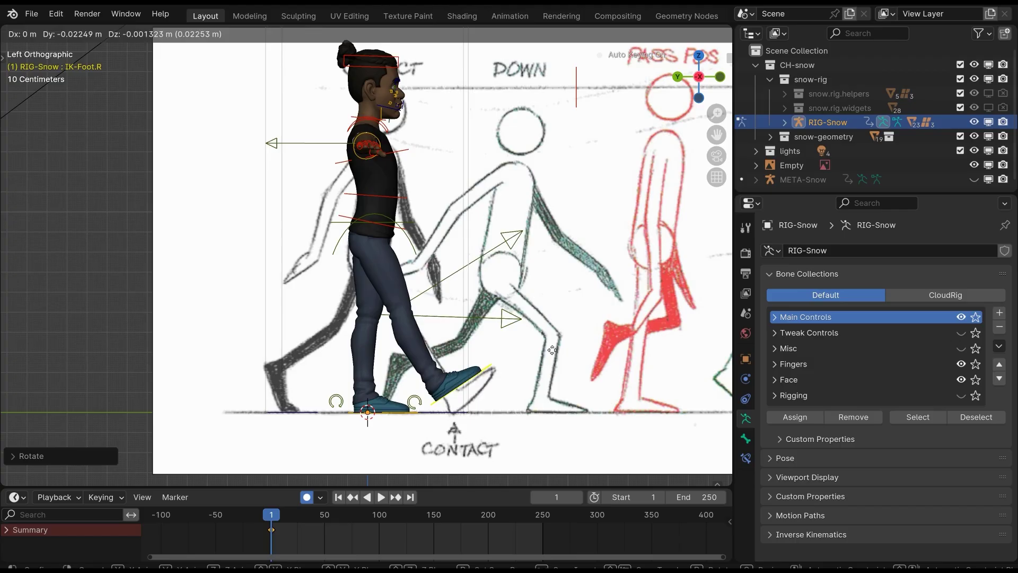
left_click(453, 337)
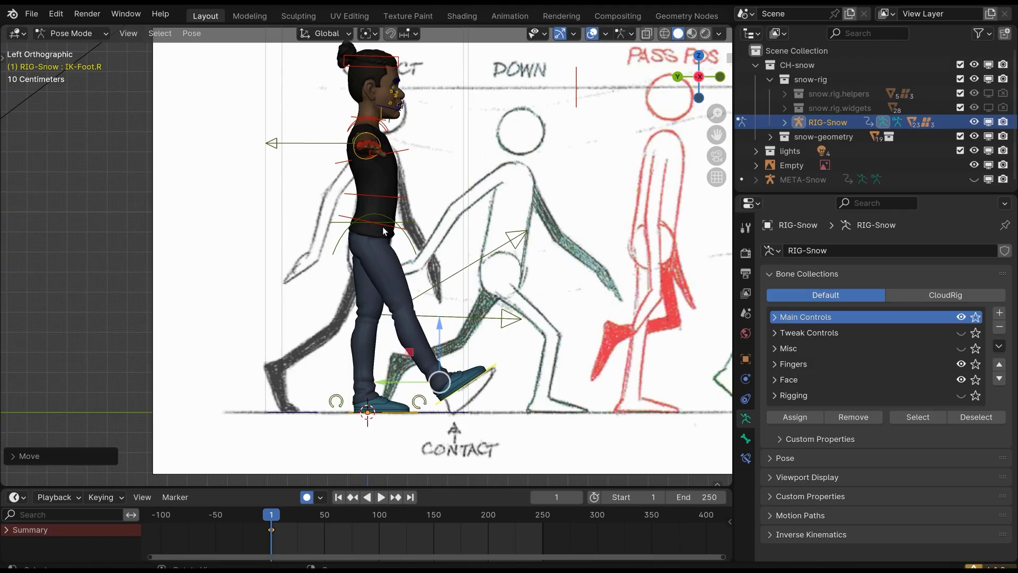
Select the HIP-Spine control and lower the character's hips along Z toward the height of the first Contact pose.
left_click(364, 230)
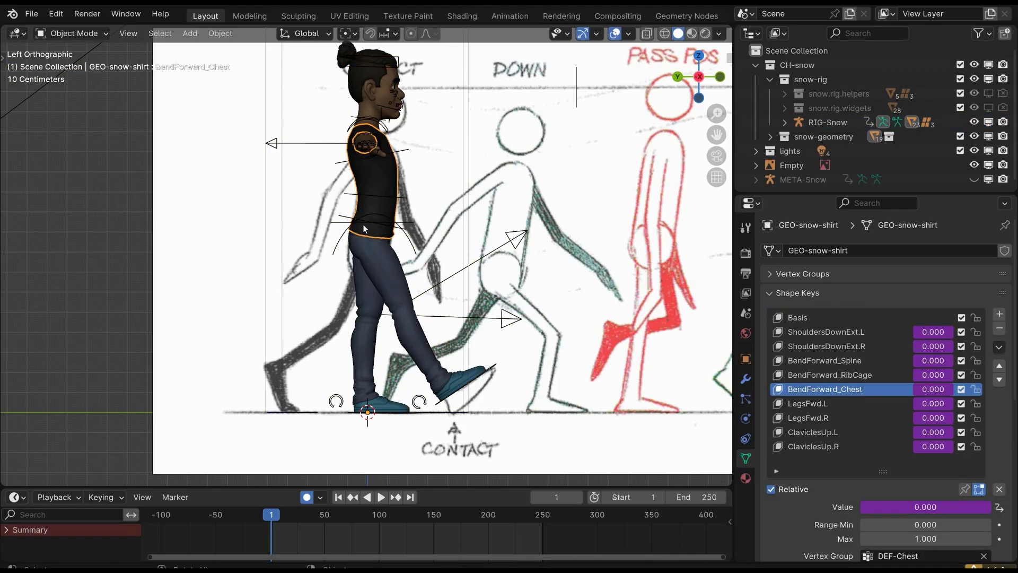
left_click(378, 224)
left_click(402, 233)
key("g")
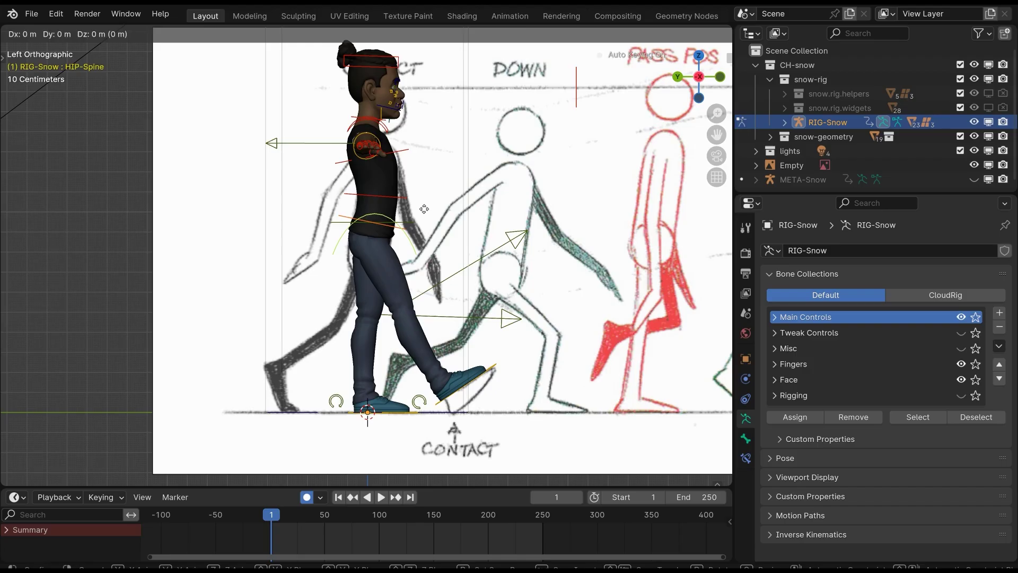
key("z")
left_click(425, 221)
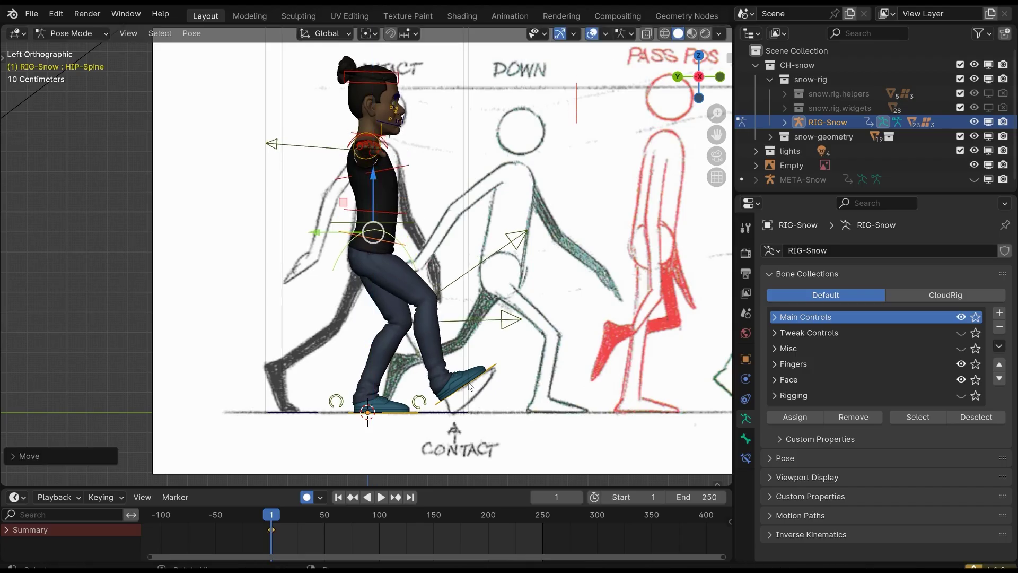
Move the right foot IK control down and forward and adjust its tilt so the heel meets the ground line of the first Contact drawing.
left_click(469, 387)
key("g")
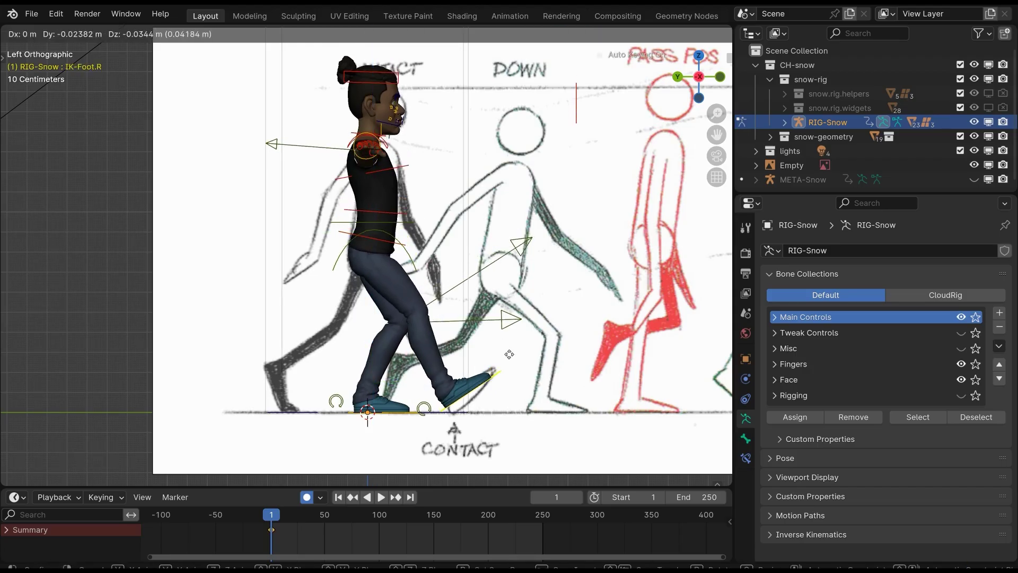
left_click(511, 357)
key("r")
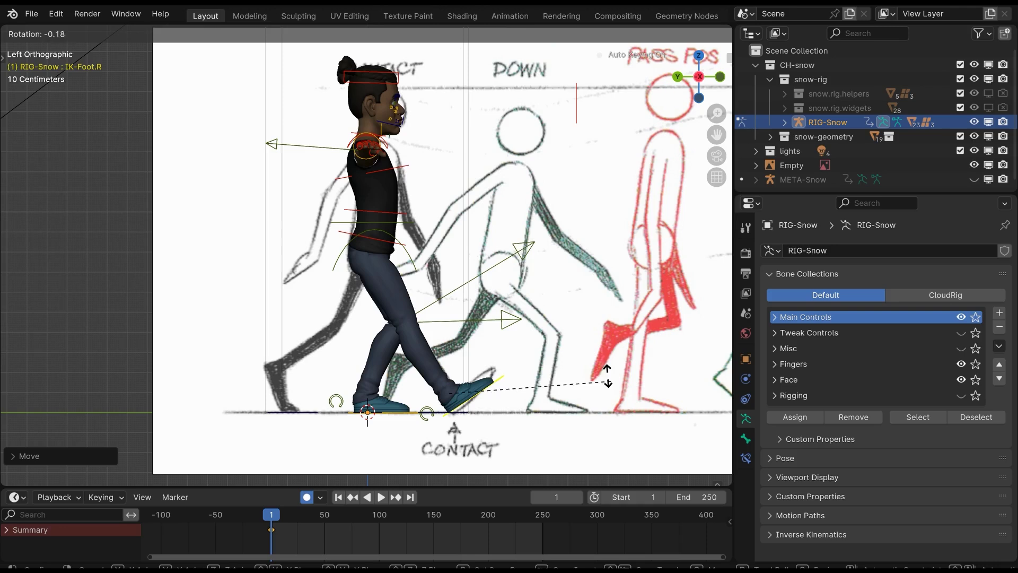
left_click(604, 358)
Move the left foot IK control back to the rear foot of the first Contact drawing and rotate its toes downward.
scroll(419, 428, "up", 1)
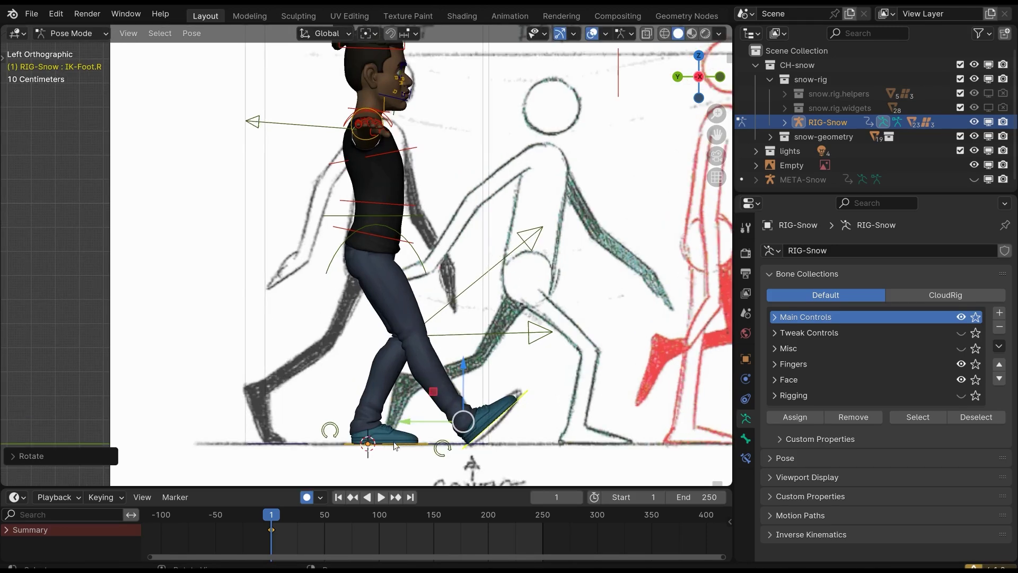
left_click(419, 447)
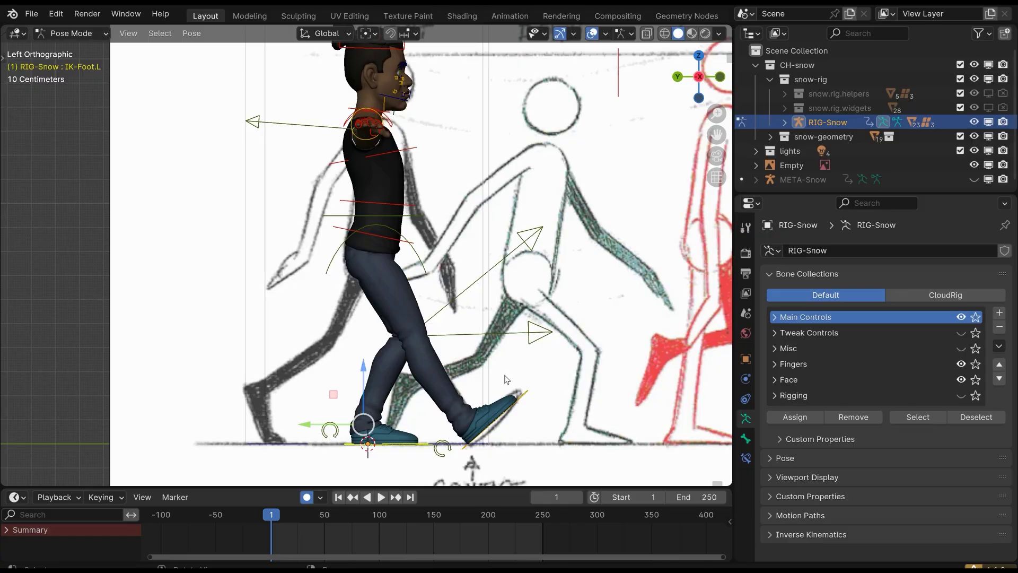
key("g")
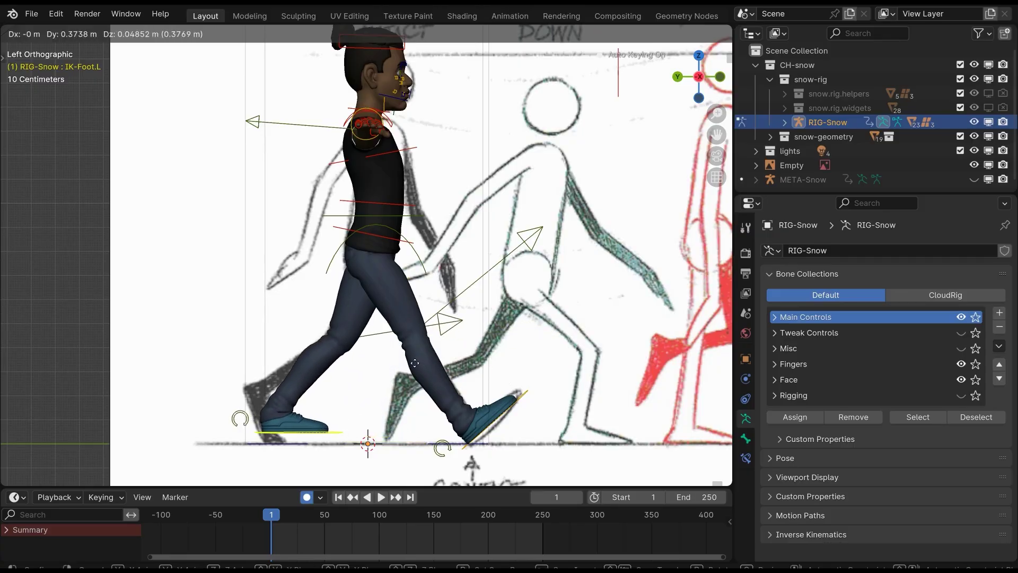
left_click(415, 362)
key("r")
left_click(334, 422)
Raise and further rotate the left foot control until the foot stands nearly upright over the drawn rear foot.
key("g")
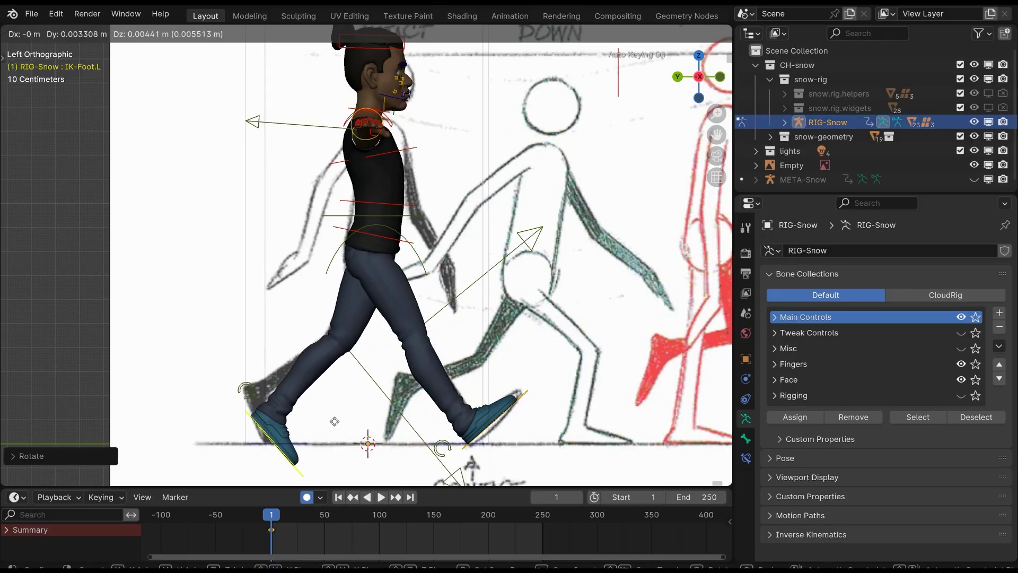
left_click(329, 407)
key("r")
left_click(393, 426)
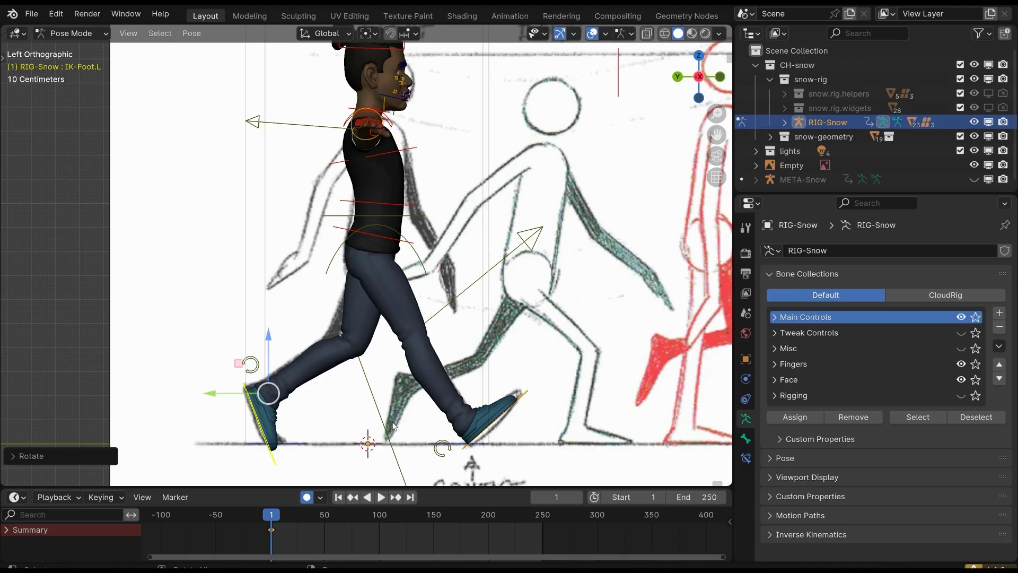
key("g")
left_click(395, 397)
Show the rig's Misc bone collection to expose the extra controls on the left foot.
scroll(291, 440, "up", 2)
middle_click_drag(291, 440, 353, 341, "shift")
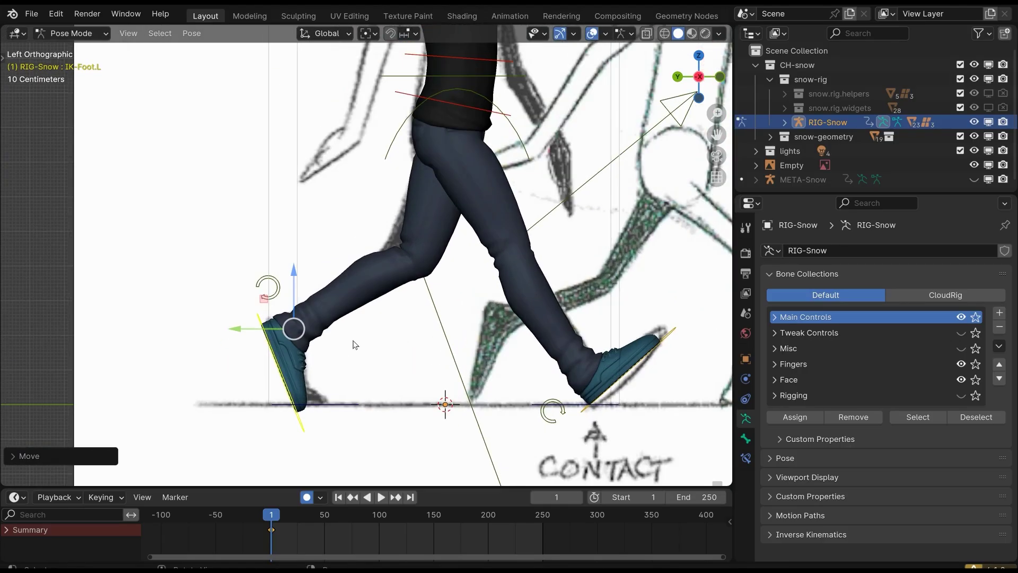
key("n")
middle_click_drag(348, 292, 394, 221, "shift")
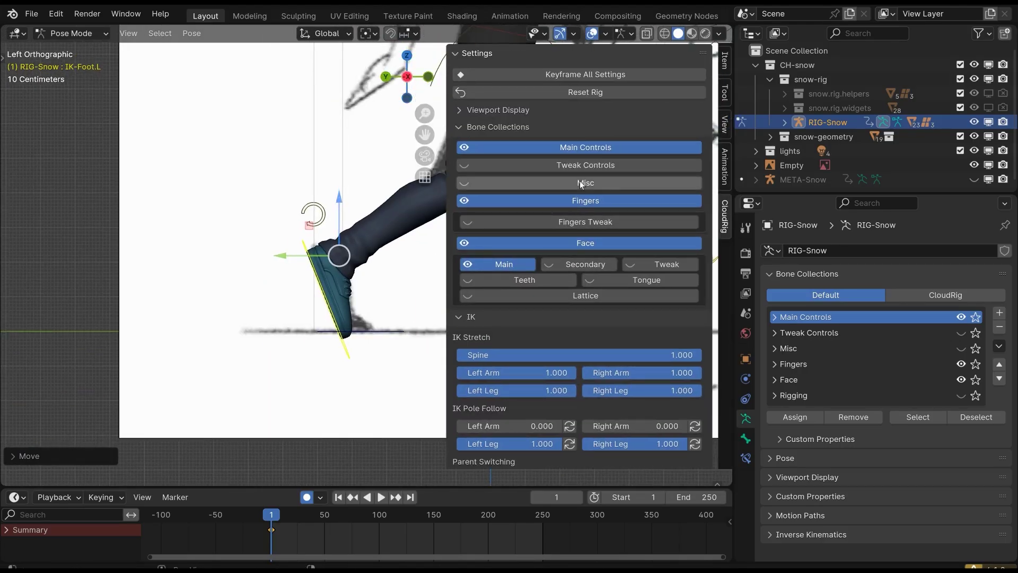
key("n")
scroll(311, 377, "up", 3)
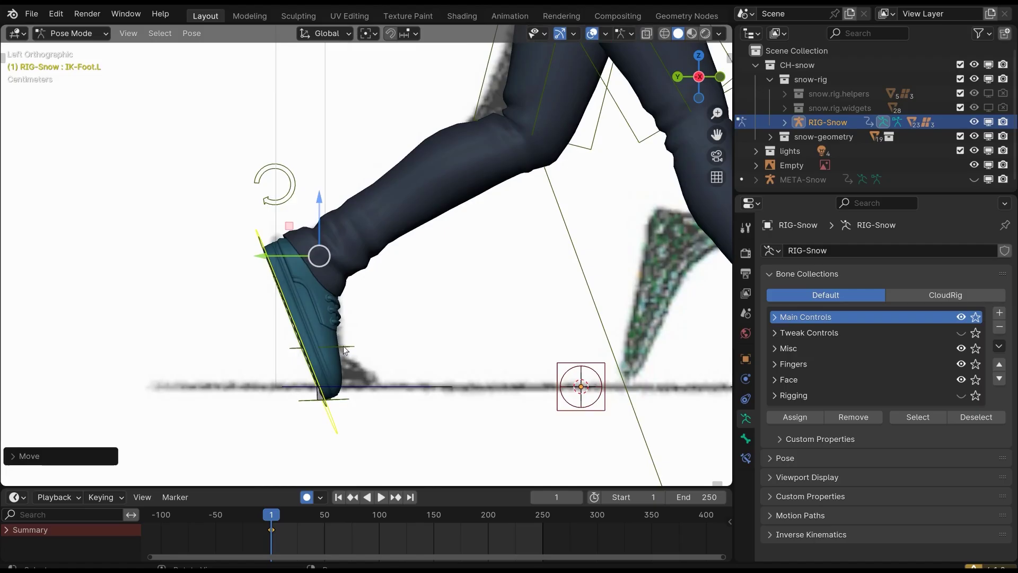
Rotate the RIK-Foot.L control about 45 degrees to bend the left foot at the toes.
left_click(342, 344)
left_click(344, 348)
key("r")
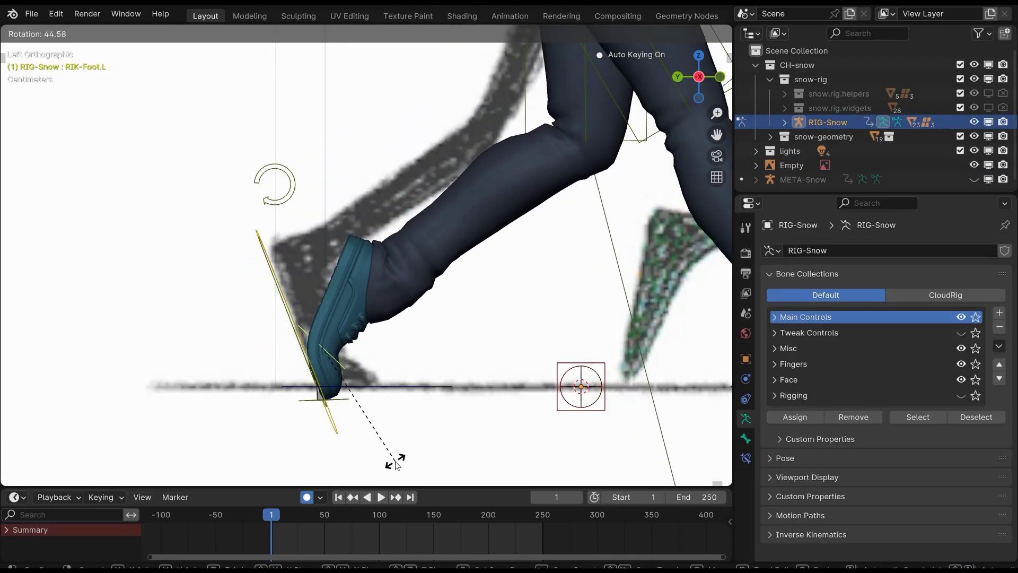
left_click(393, 464)
Rotate and reposition the IK-Foot.L control until the bent left foot matches the rear foot of the first Contact drawing.
key("r")
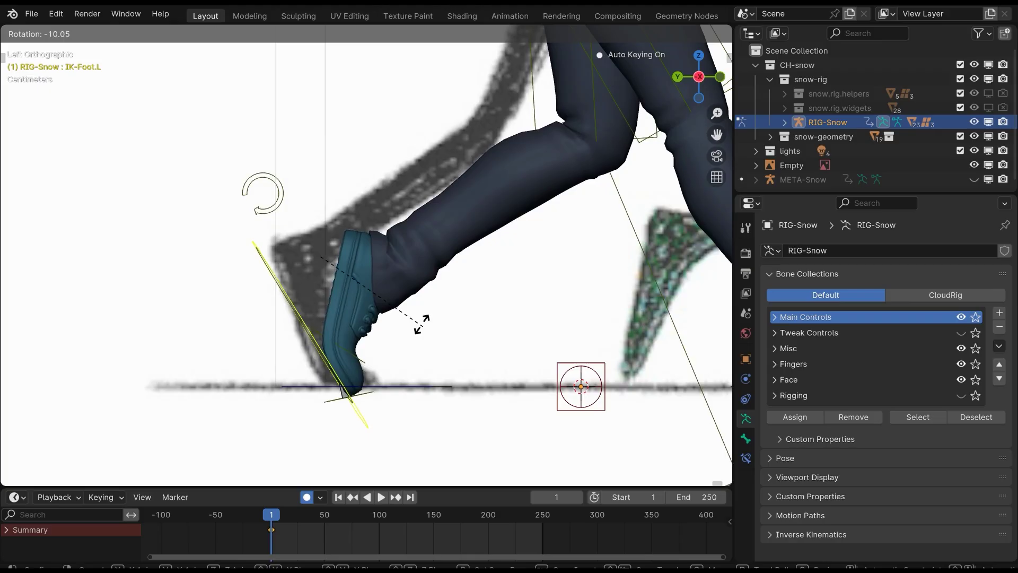
left_click(445, 288)
key("g")
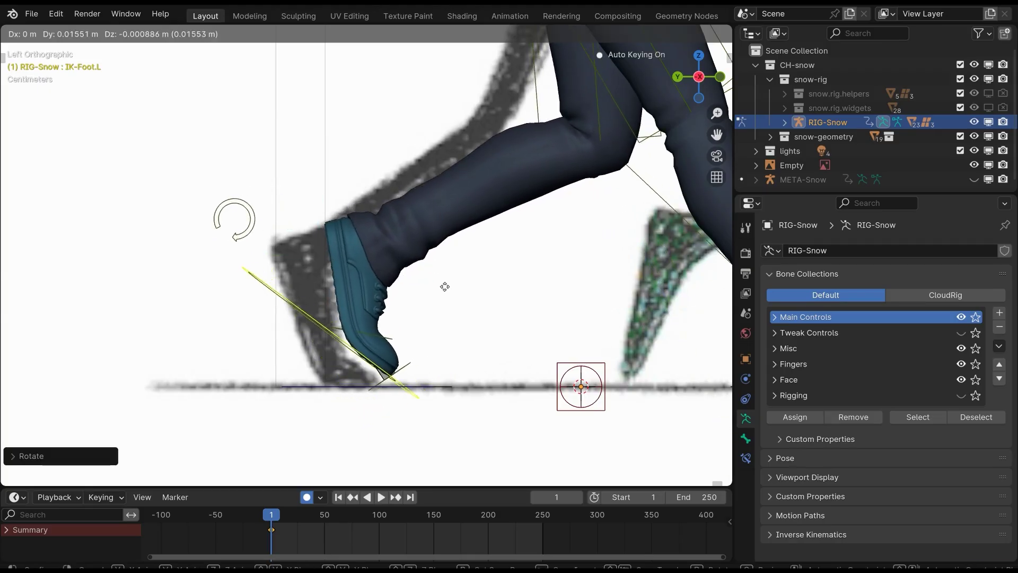
left_click(423, 316)
key("r")
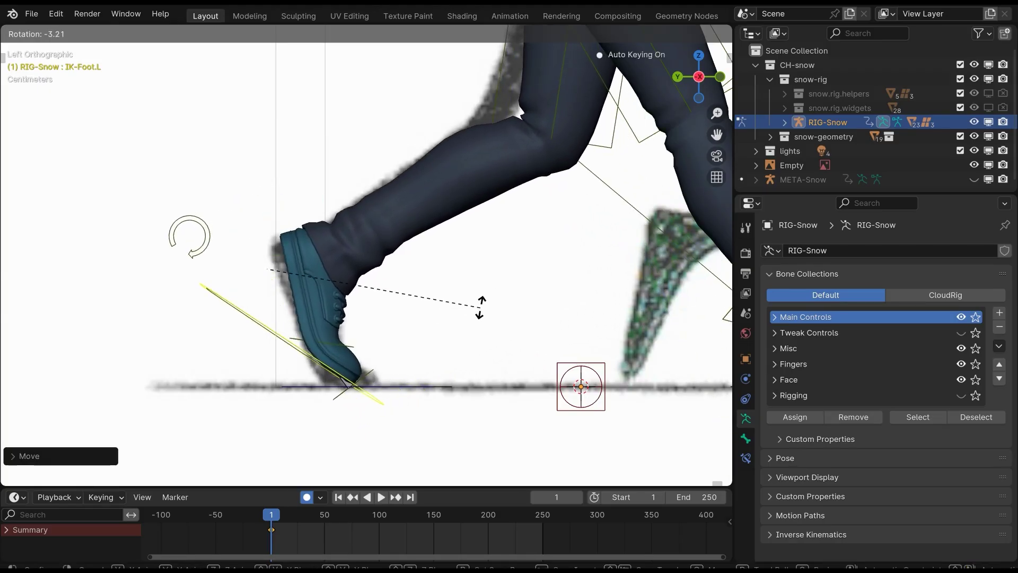
left_click(484, 271)
key("r")
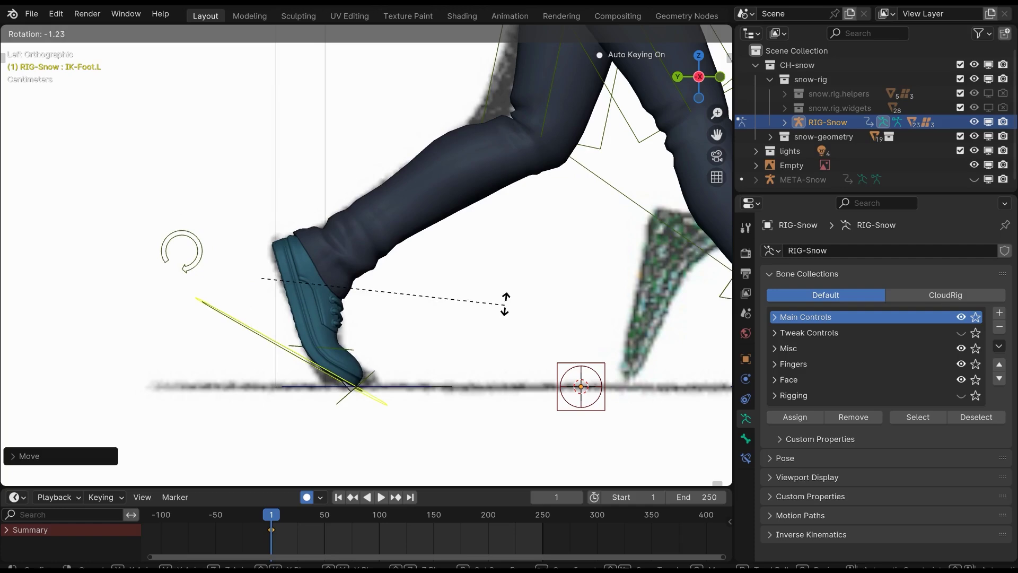
left_click(504, 302)
key("g")
left_click(508, 312)
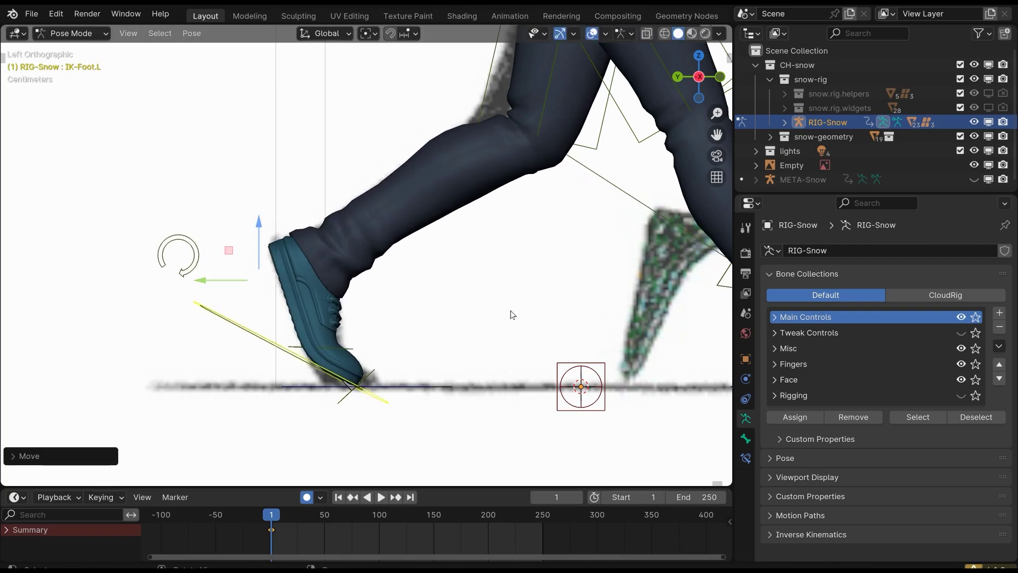
Select the IK-Wrist.R control and lower the right arm beside the hip, slightly in front of the body, in the side view.
scroll(512, 314, "down", 8)
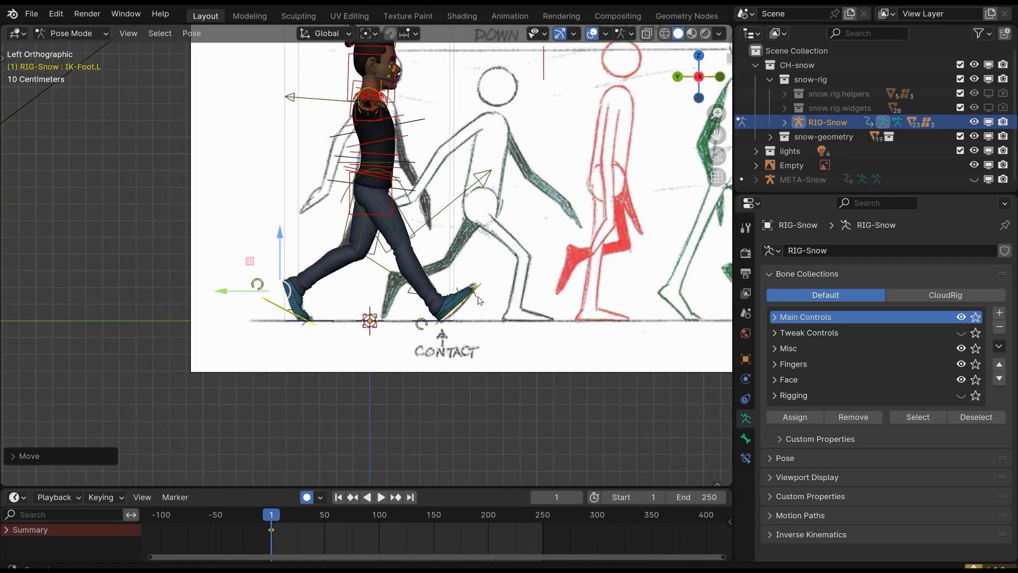
middle_click_drag(479, 298, 450, 318, "shift")
scroll(454, 308, "up", 2)
middle_click_drag(429, 258, 439, 323, "shift")
scroll(438, 321, "down", 2)
mouse_move(395, 237)
middle_mouse_down("shift")
mouse_move(407, 276)
mouse_move(334, 248)
middle_mouse_up("shift")
scroll(455, 279, "down", 1)
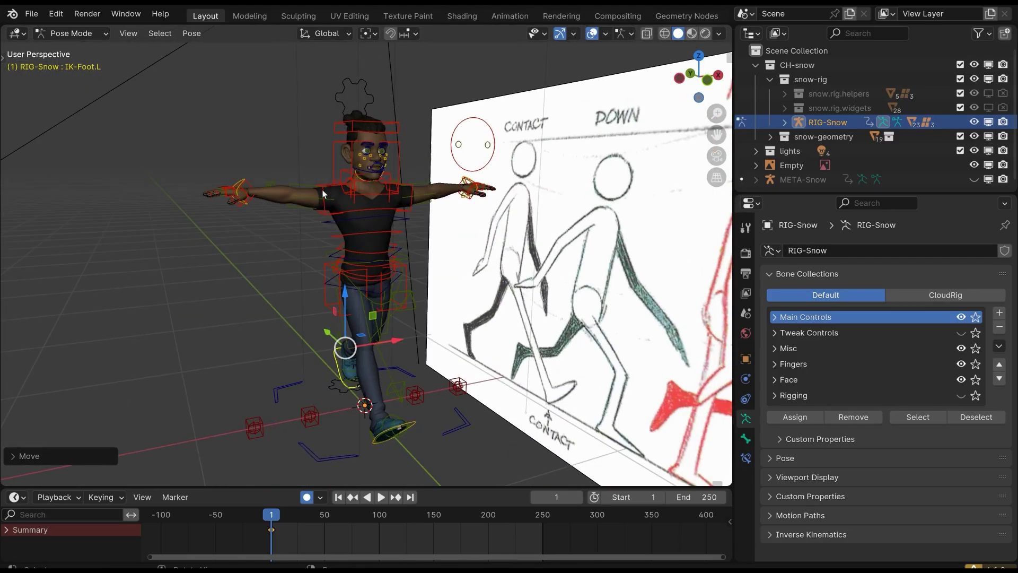
mouse_move(323, 193)
middle_mouse_down()
mouse_move(387, 279)
mouse_move(519, 245)
middle_mouse_up()
left_click(577, 199)
middle_click_drag(581, 201, 477, 175)
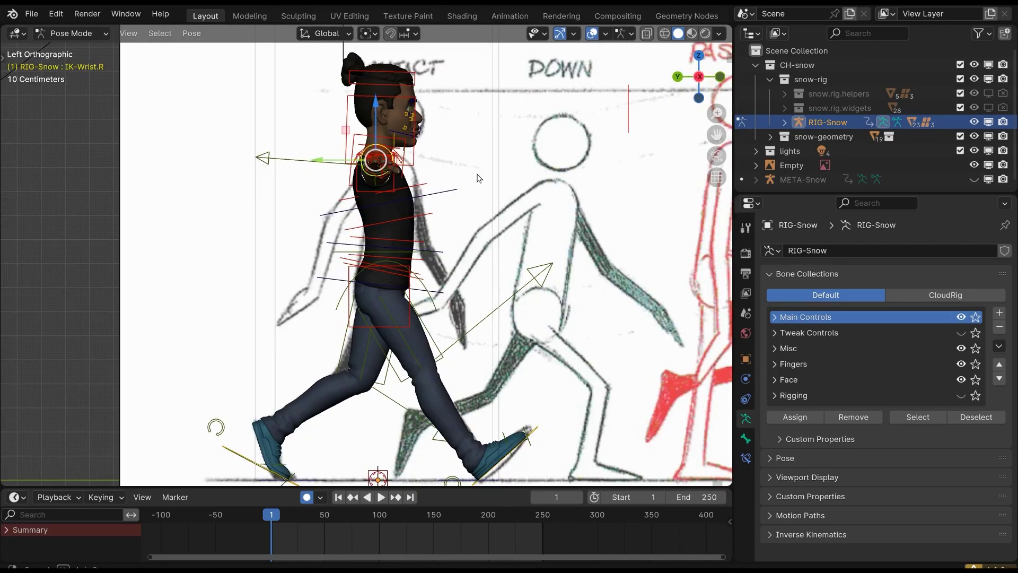
key("g")
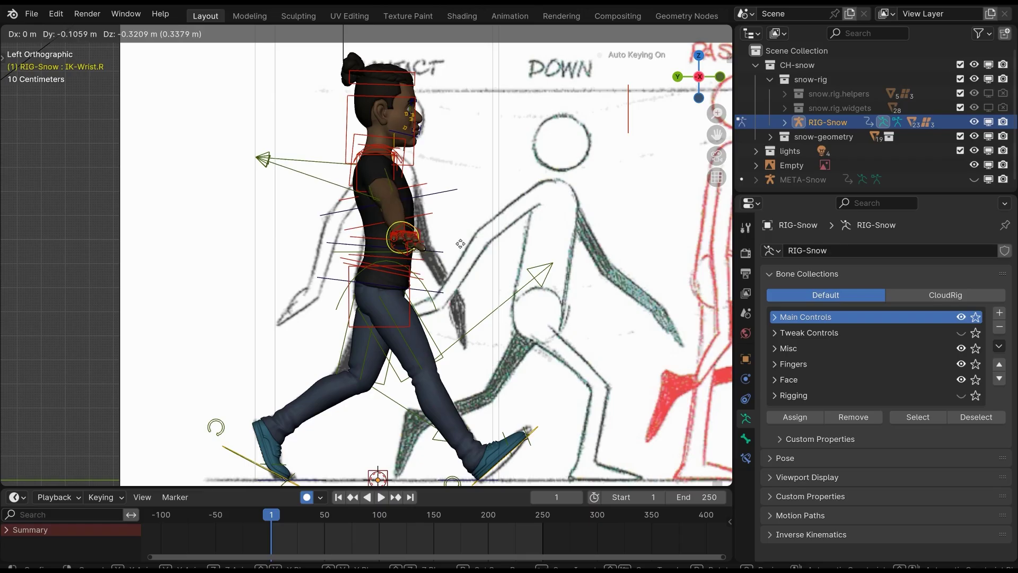
left_click(494, 290)
Move the right wrist control in toward the body in the back view.
middle_click_drag(494, 291, 462, 282)
key("g")
left_click(521, 291)
Select the IK-Wrist.L control and lower the left arm beside the hip in the back view.
middle_click_drag(218, 213, 246, 205)
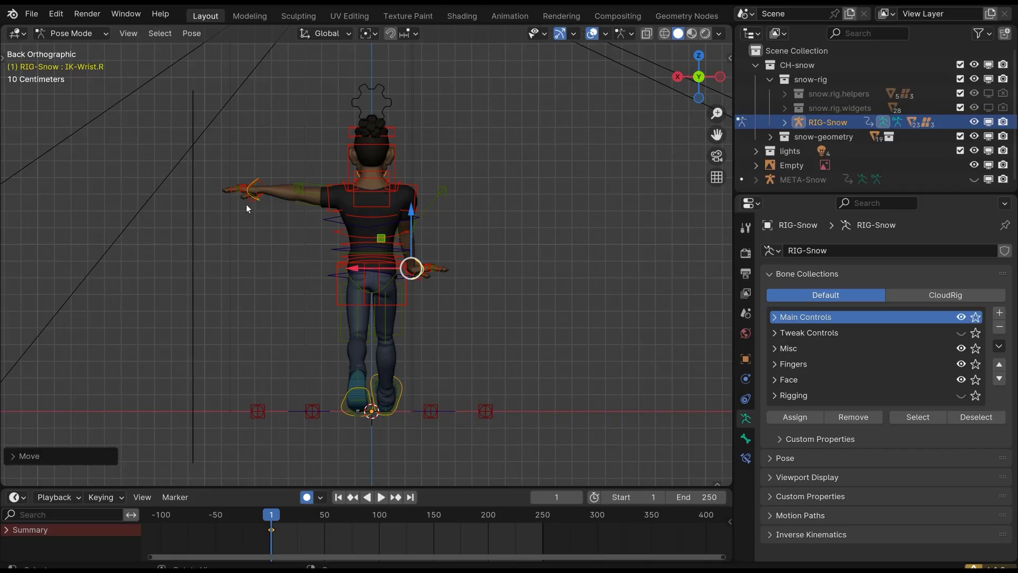
left_click(256, 198)
key("g")
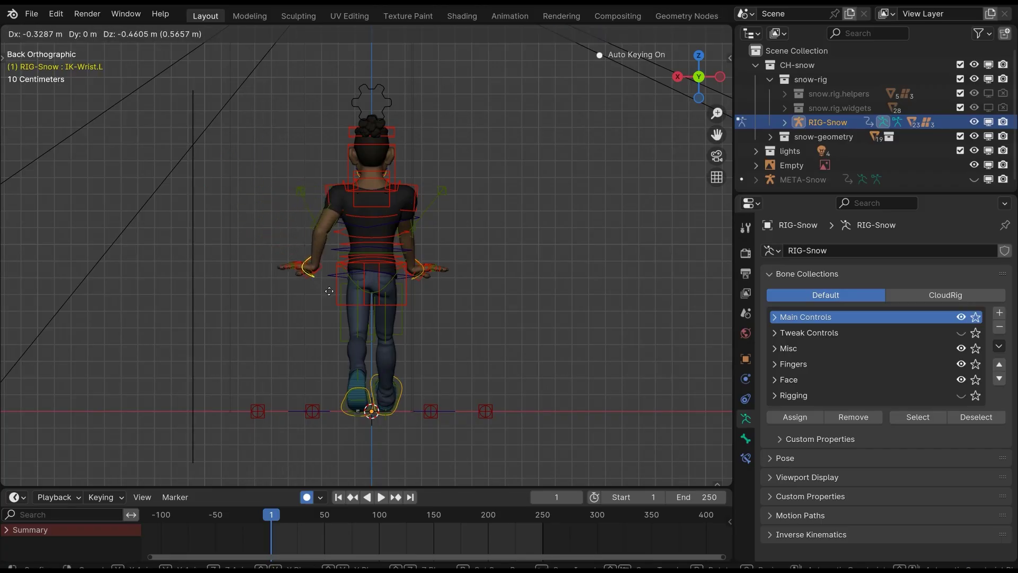
left_click(349, 297)
Rotate the left wrist control until the fingers point down and adjust the hand's position beside the thigh.
key("r")
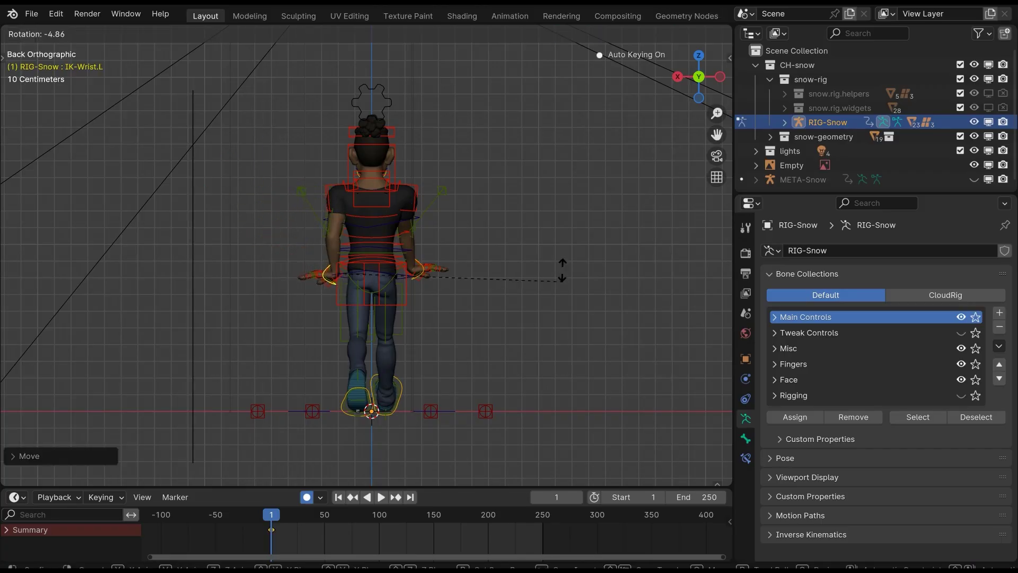
left_click(408, 434)
key("r")
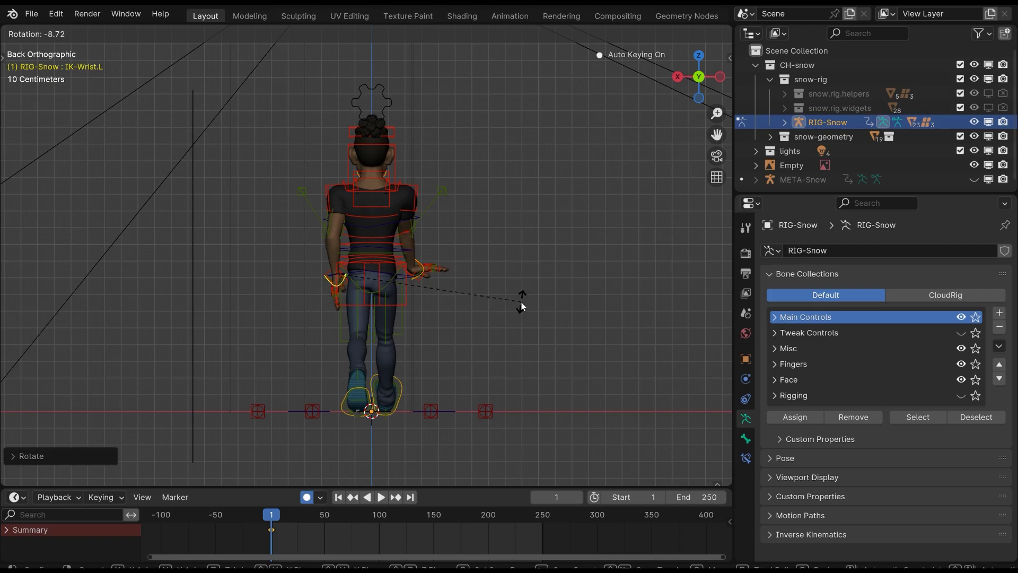
left_click(522, 306)
key("g")
left_click(516, 313)
Move the left wrist control forward in the side view toward the front hand of the first Contact drawing.
middle_click_drag(516, 317, 481, 359)
key("ctrl+KP_3")
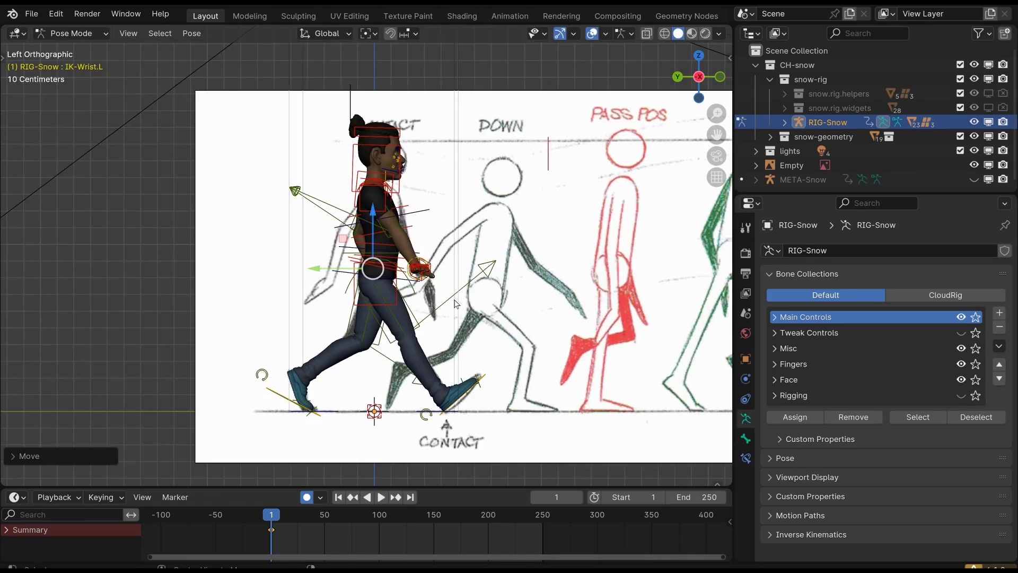
scroll(454, 303, "up", 1)
scroll(466, 349, "down", 1)
scroll(436, 293, "up", 2)
key("g")
left_click(520, 307)
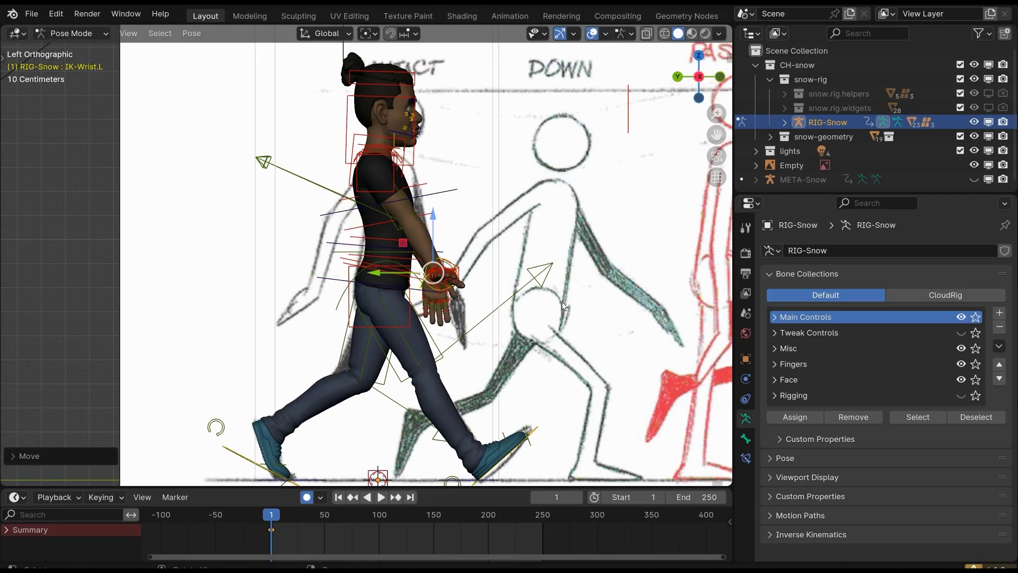
Rotate the left hand so its fingers swing forward and adjust the wrist's position to suit the front arm.
key("r")
left_click(563, 220)
key("g")
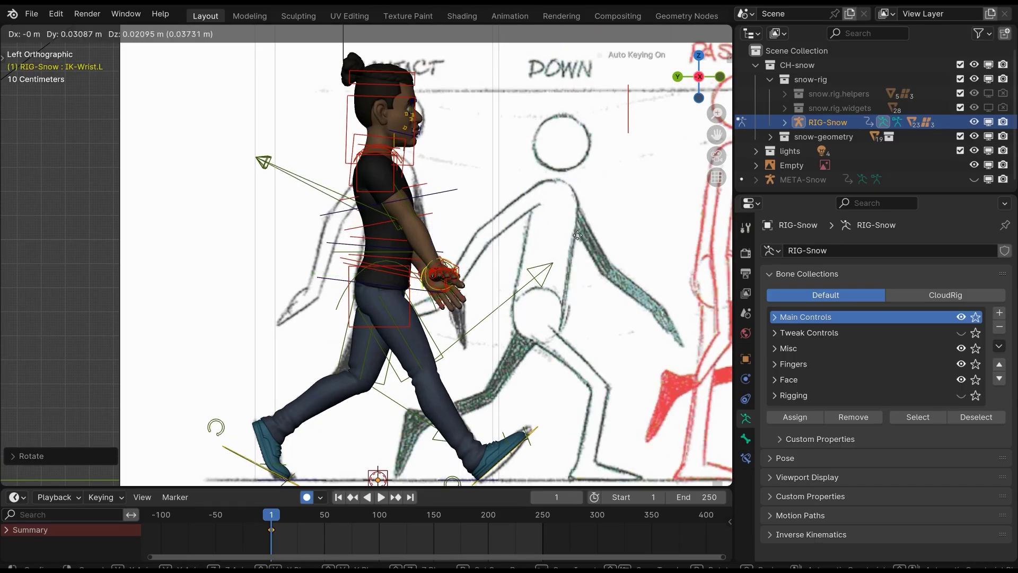
left_click(549, 215)
Select the IK-Wrist.R control and rotate the right hand until its fingers point down, refining the angle in the back view.
middle_click_drag(475, 272, 591, 267)
left_click(471, 277)
key("r")
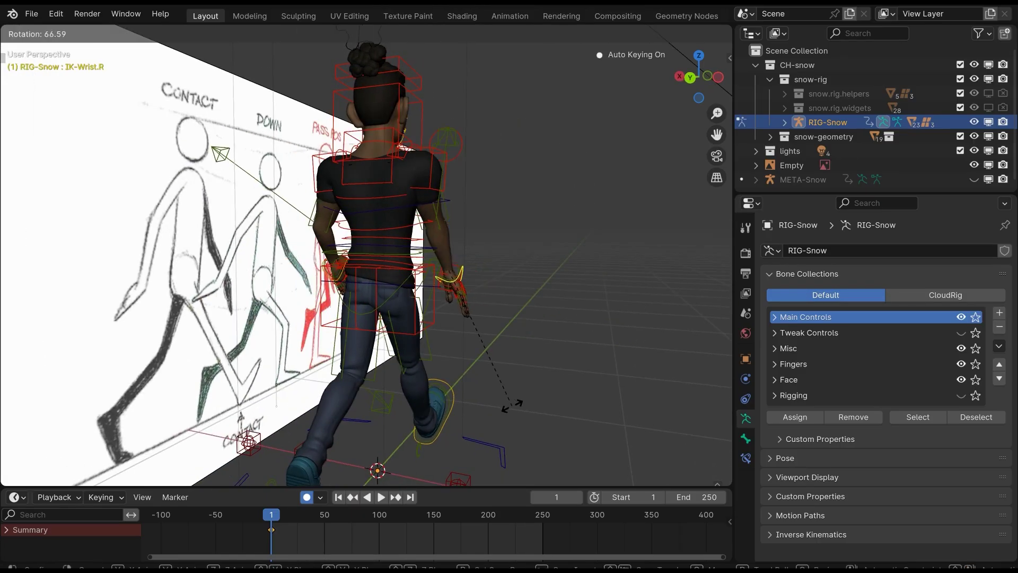
left_click(512, 405)
key("ctrl+KP_1")
key("r")
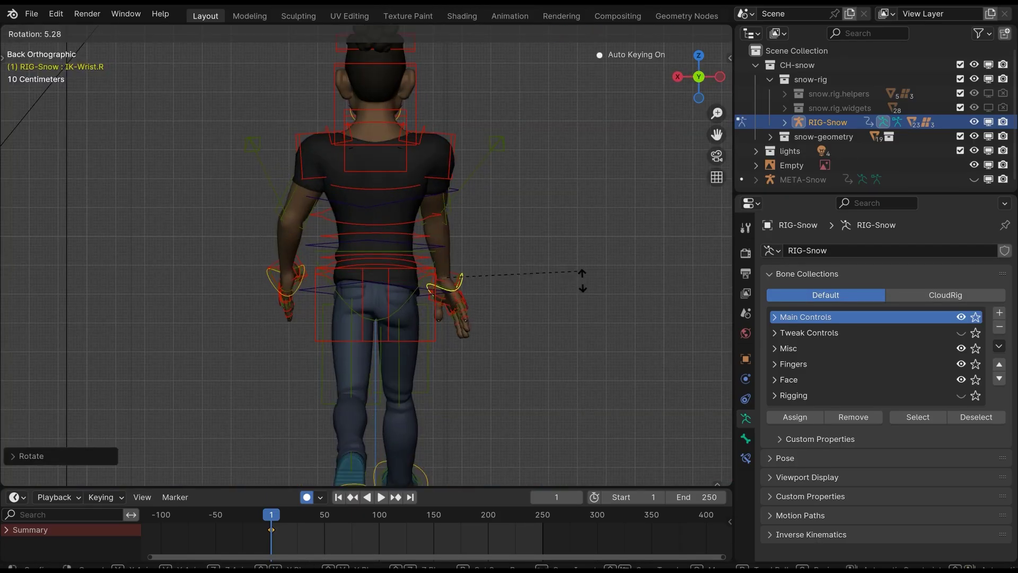
left_click(569, 321)
Rotate the right wrist control in the side view and move it back past the hip toward the drawn rear arm.
middle_click_drag(569, 323, 504, 324)
scroll(573, 347, "up", 1)
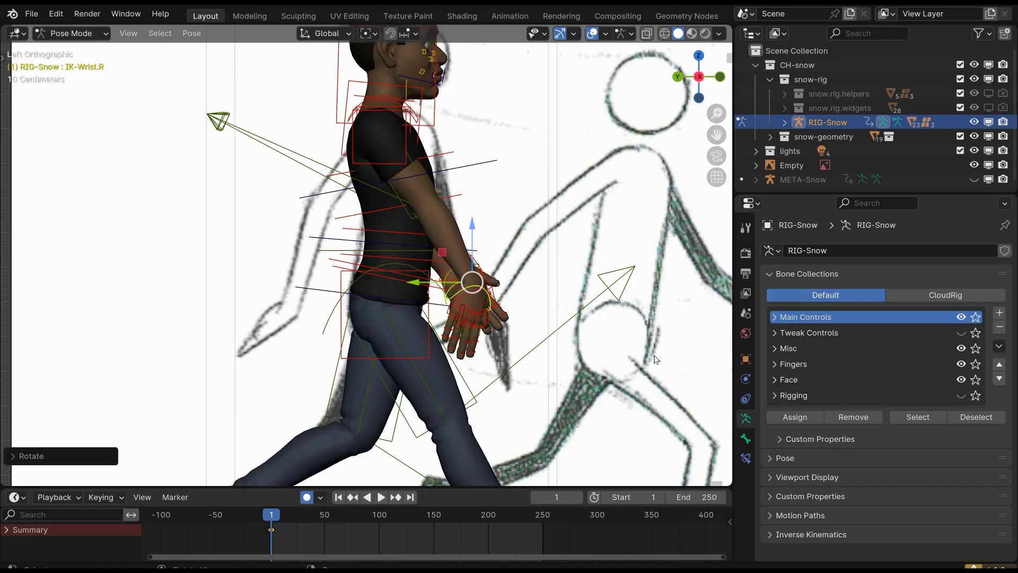
key("r")
left_click(713, 200)
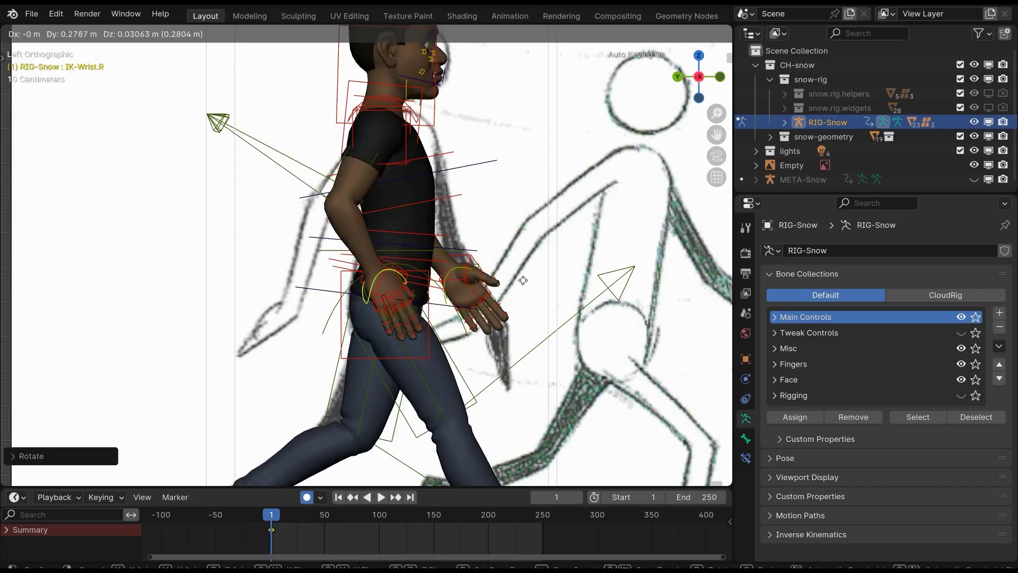
left_click(493, 282)
key("r")
left_click(531, 338)
Shift the right wrist control farther back toward the rear hand of the first Contact drawing and fine-tune its rotation.
key("g")
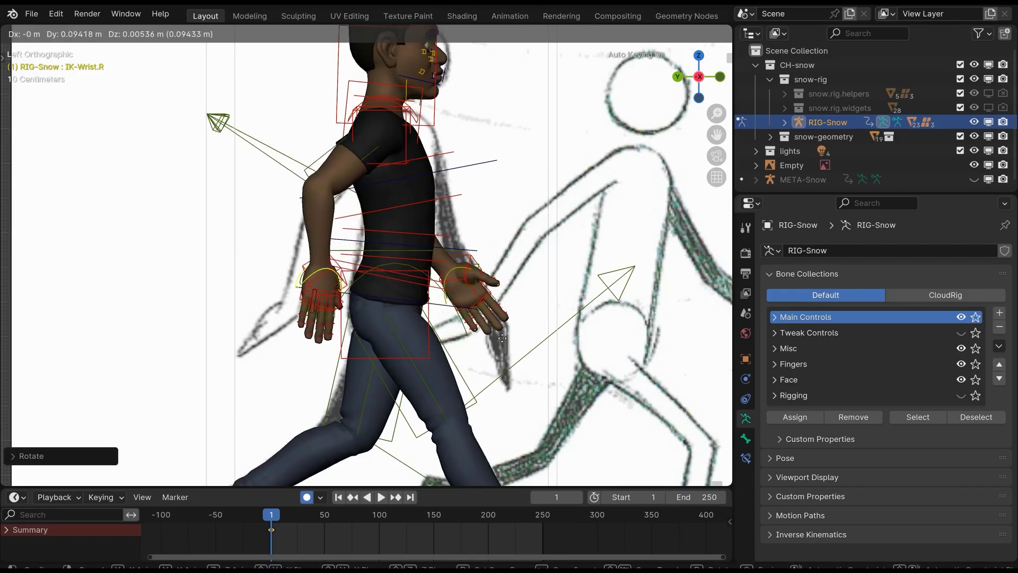
key("Escape")
key("g")
key("Escape")
key("g")
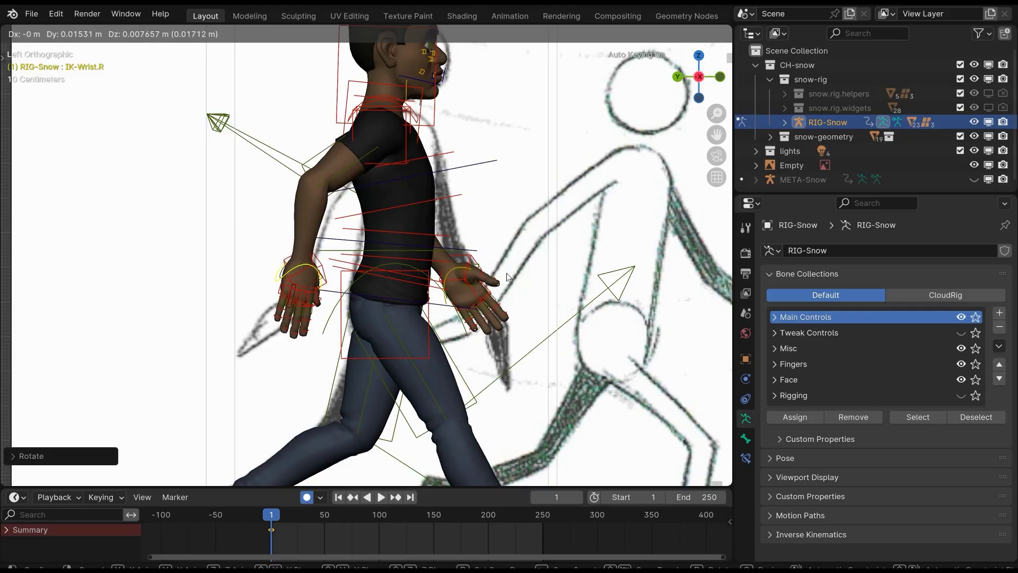
key("Escape")
key("g")
left_click(520, 282)
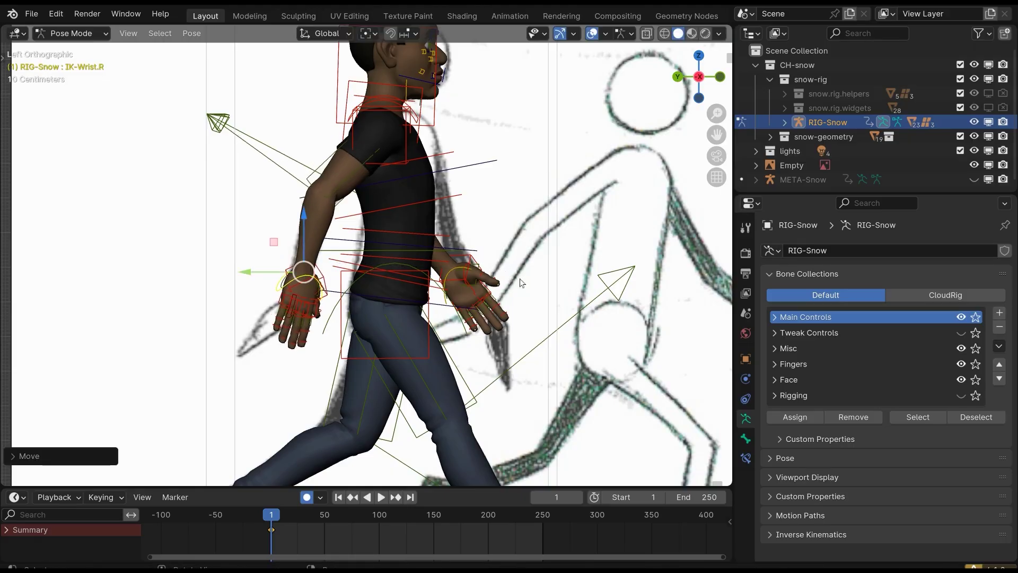
key("r")
left_click(525, 291)
Rotate the right wrist control about the global Z axis to turn the rear hand, checking it from behind the character.
middle_click_drag(525, 291, 550, 310)
key("r")
key("z")
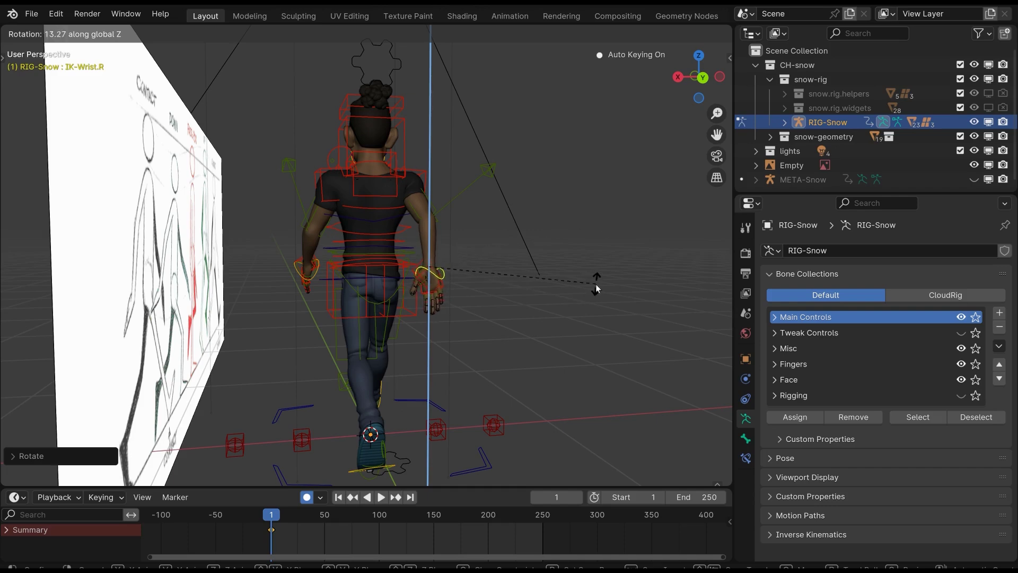
left_click(596, 285)
Rotate the right wrist control in the left side view so the rear hand angles back toward the drawn hand.
middle_click_drag(596, 285, 365, 285)
key("ctrl+KP_3")
scroll(396, 324, "up", 1)
key("r")
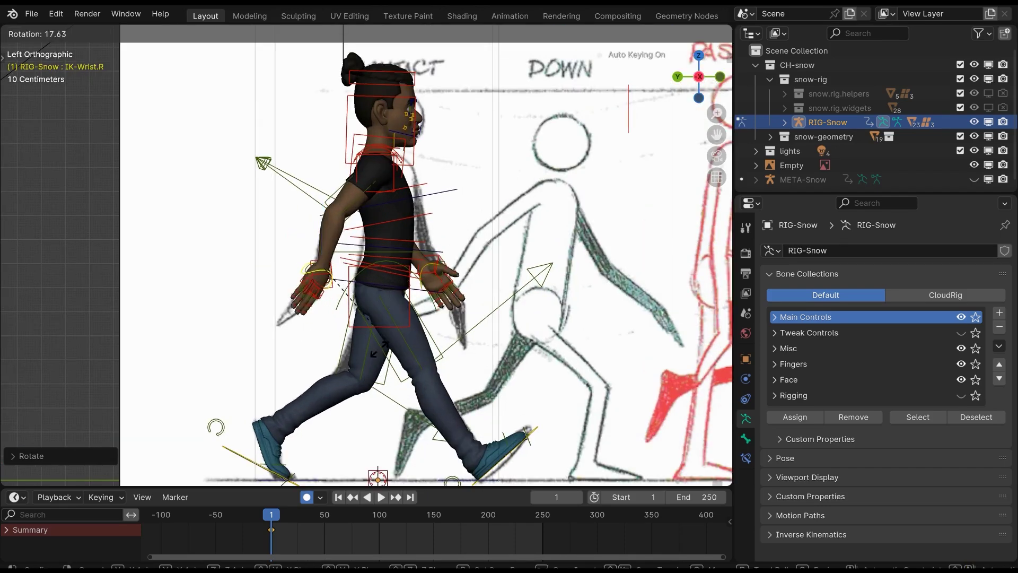
left_click(379, 353)
scroll(401, 300, "up", 1)
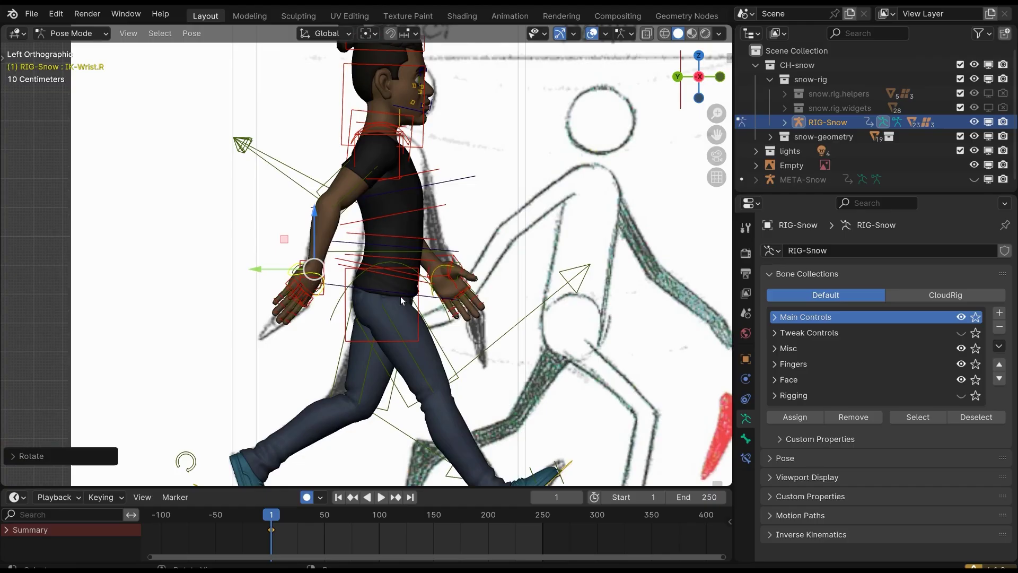
Select the IK-Wrist.L control and refine the front hand's rotation from angled perspective views.
scroll(408, 302, "up", 2)
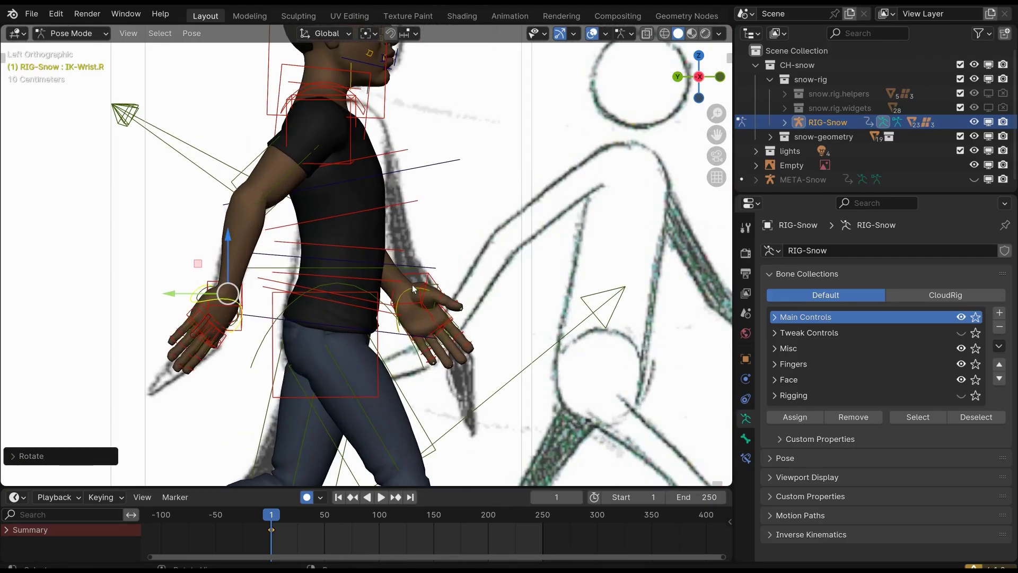
left_click(415, 285)
middle_click_drag(432, 294, 473, 318)
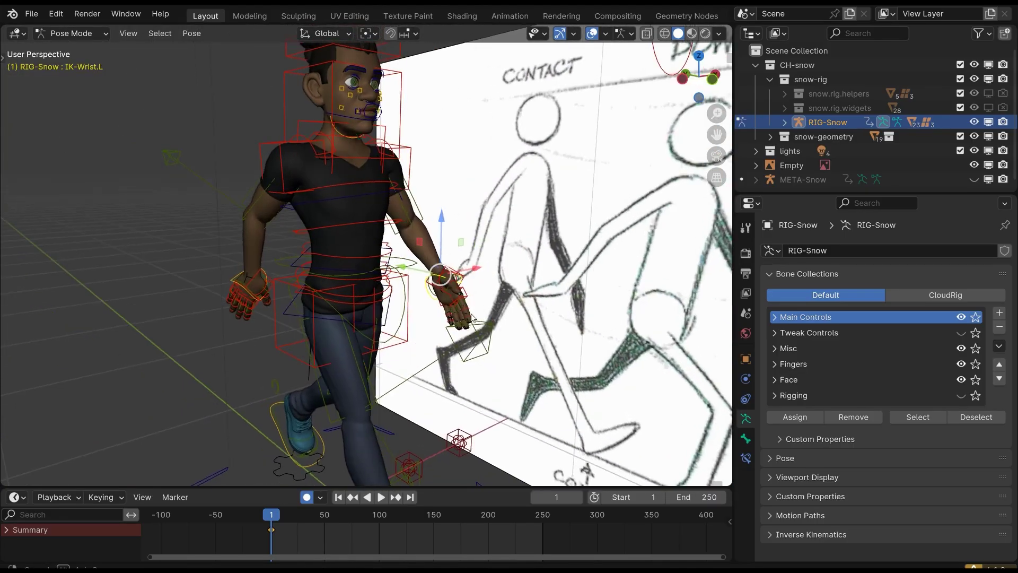
key("r")
left_click(538, 296)
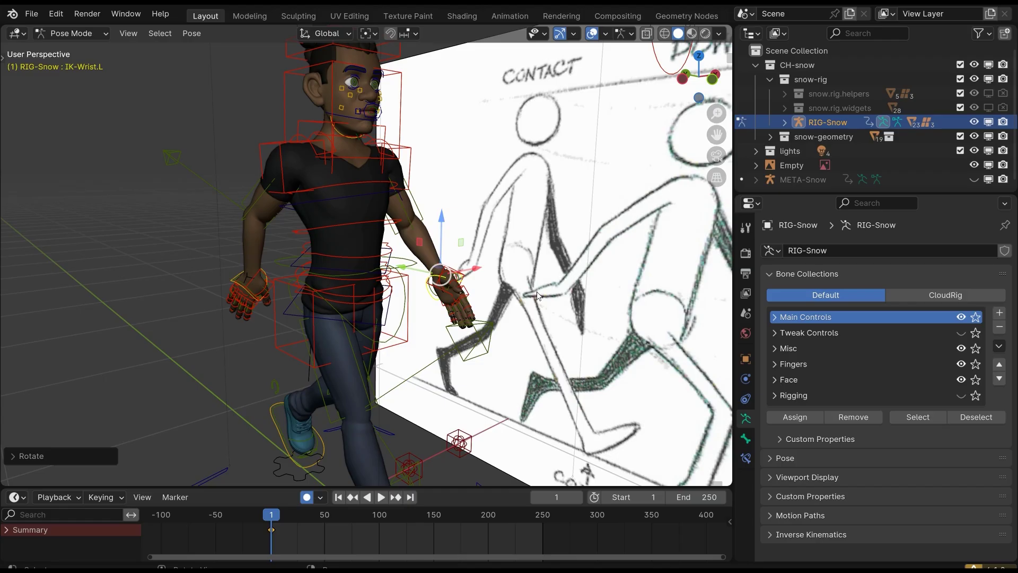
middle_click_drag(539, 296, 552, 289)
key("r")
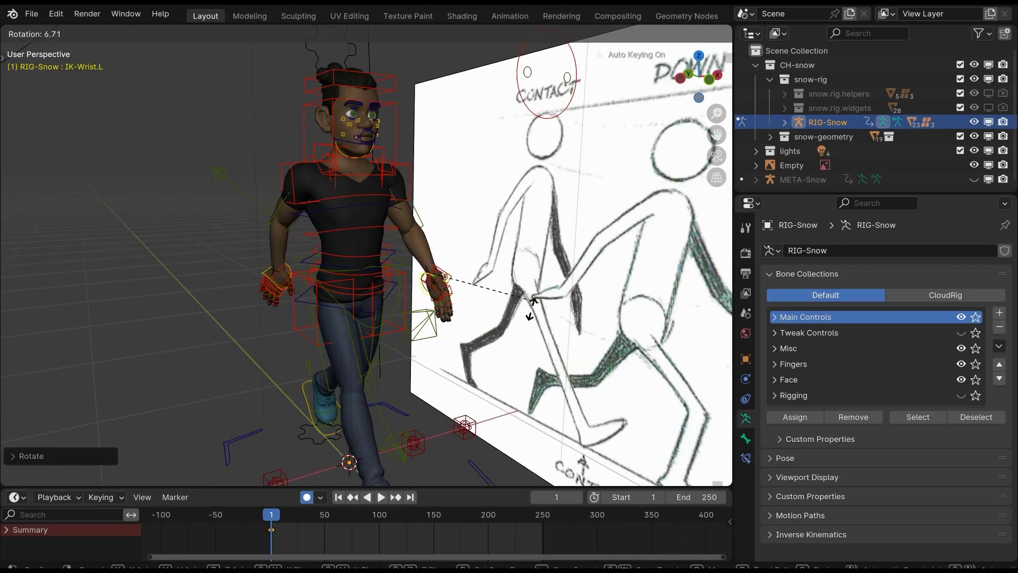
scroll(531, 307, "up", 5)
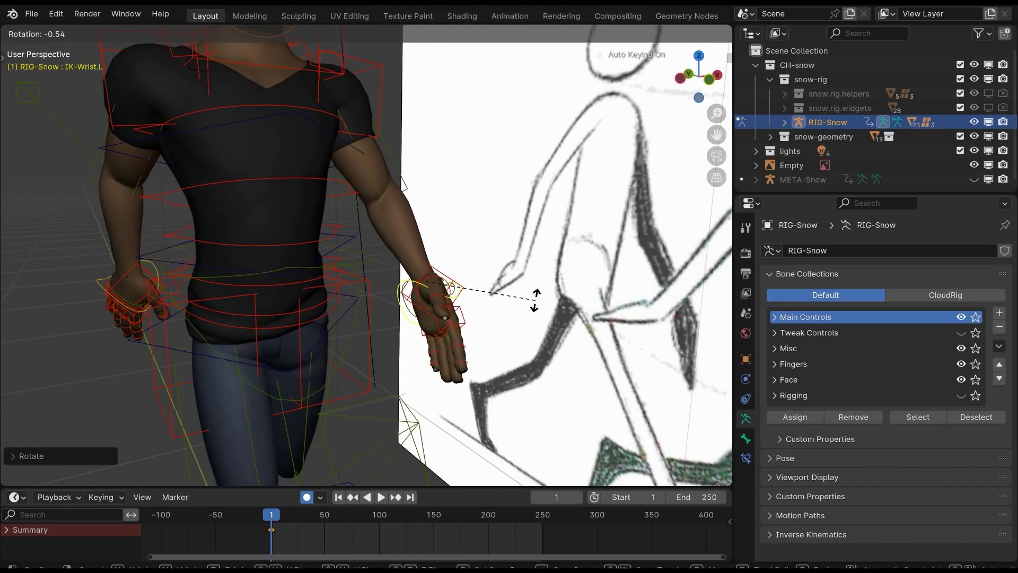
left_click(534, 295)
Move the left wrist control inward by about 0.07 m in the front view, bringing the hand closer to the body.
key("ctrl+KP_3")
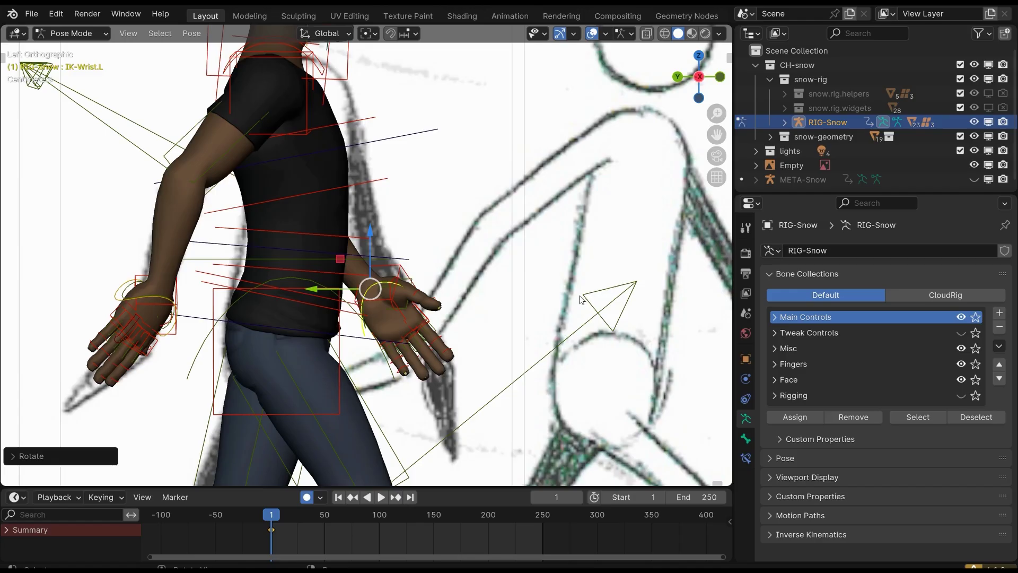
middle_click_drag(581, 300, 438, 285)
scroll(434, 282, "down", 3)
key("KP_1")
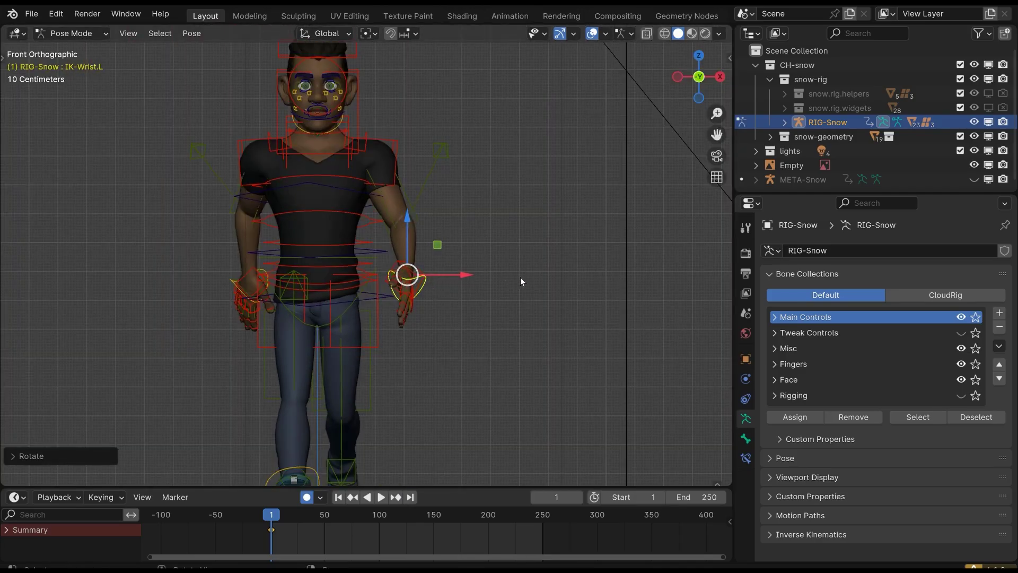
key("g")
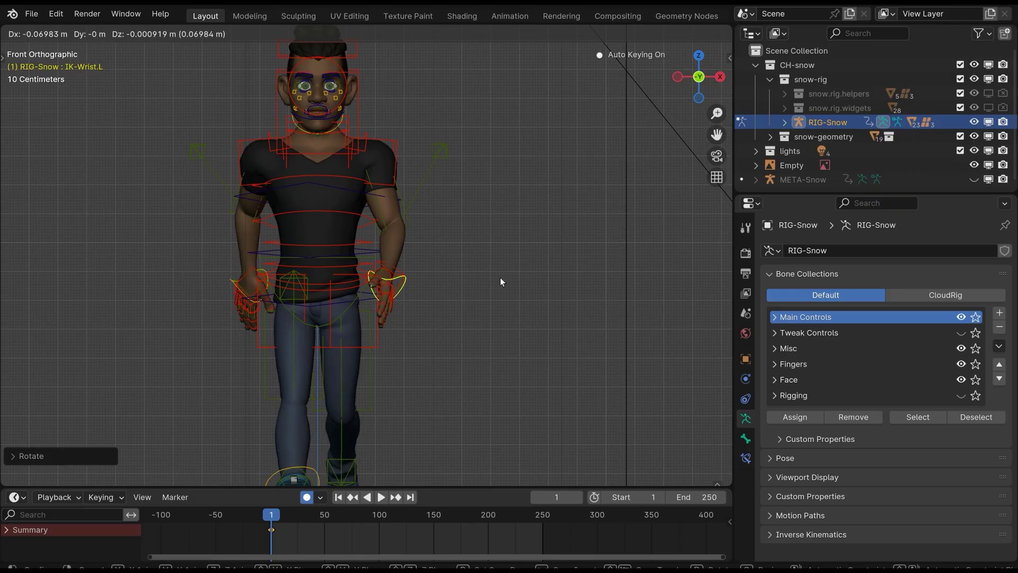
left_click(501, 277)
Nudge the left wrist control slightly forward and down in the side view toward the reference's front arm.
key("ctrl+KP_3")
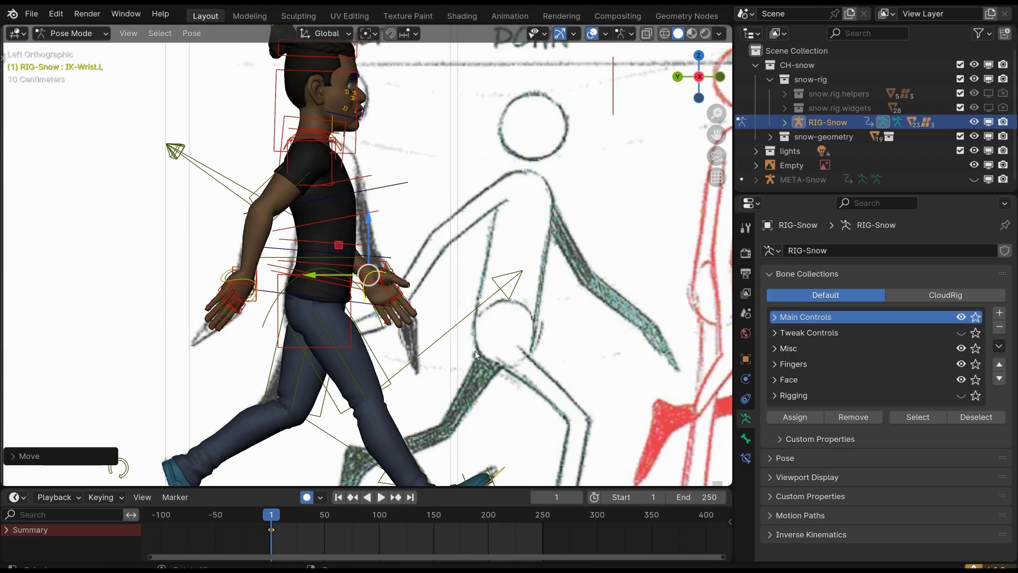
scroll(466, 318, "up", 1)
key("g")
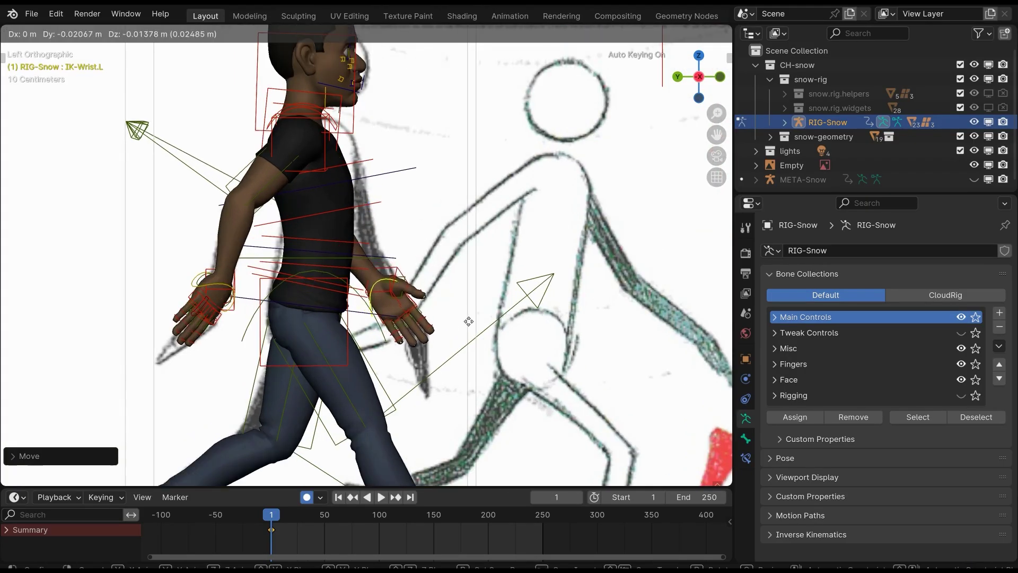
left_click(472, 323)
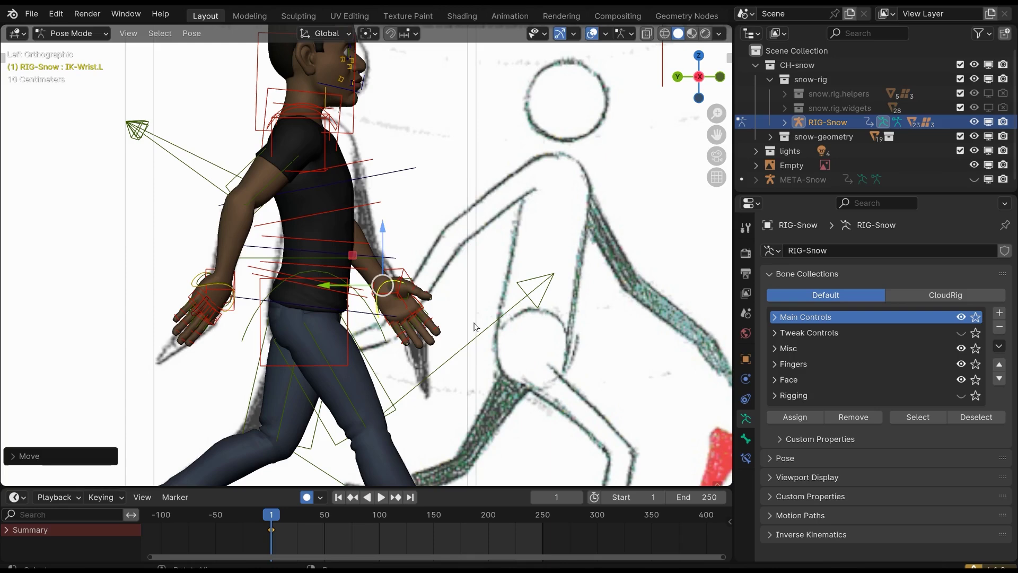
Select the FK-OS-Chest control and rotate it to lean the chest forward in the side view.
scroll(467, 324, "down", 4)
scroll(462, 324, "up", 1)
middle_click_drag(461, 351, 523, 331, "shift")
scroll(398, 312, "up", 2)
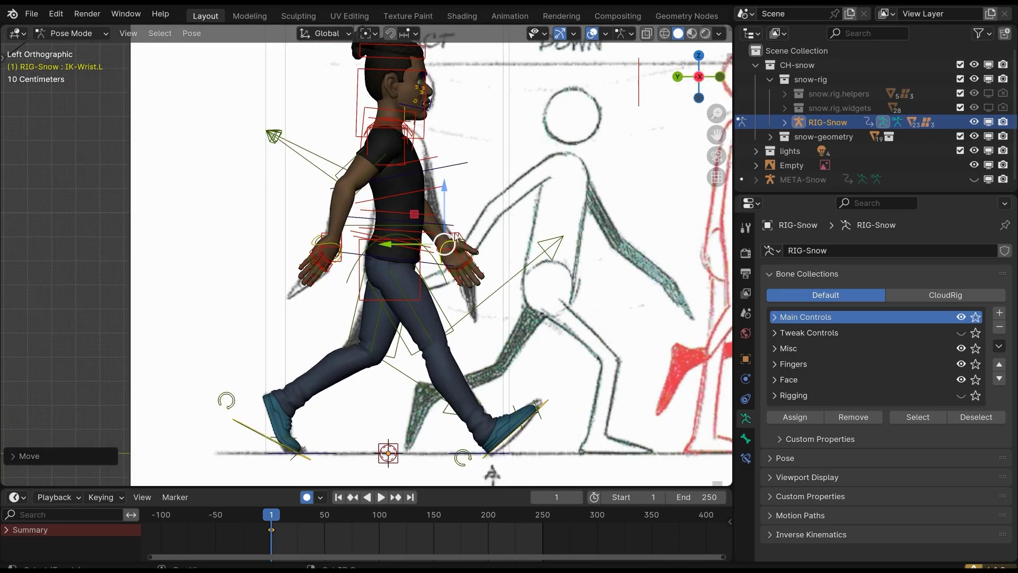
middle_click_drag(452, 162, 435, 227, "shift")
scroll(436, 227, "down", 1)
middle_click_drag(451, 290, 455, 279, "shift")
middle_click_drag(447, 229, 446, 249, "shift")
left_click(454, 232)
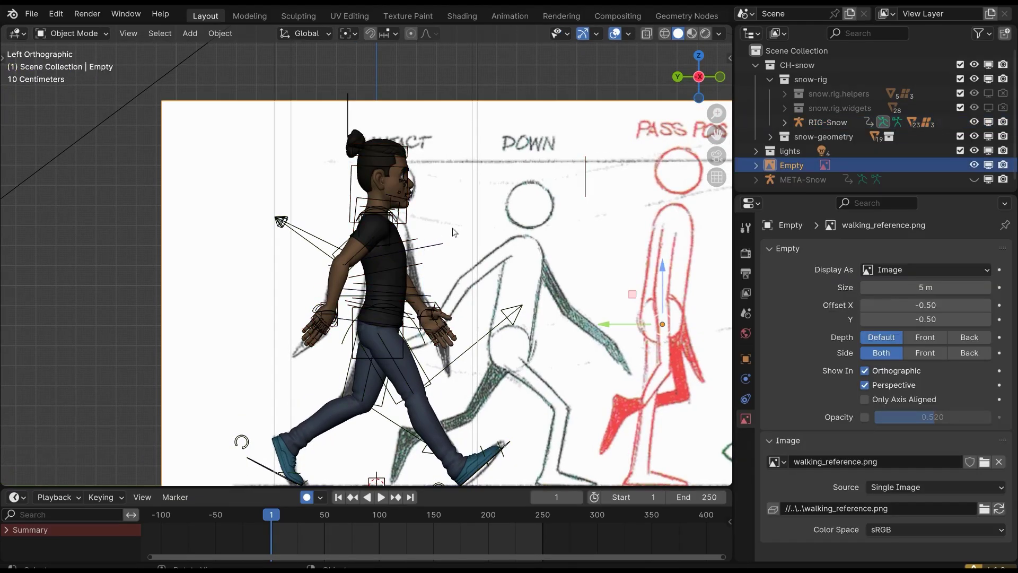
left_click(410, 245)
key("r")
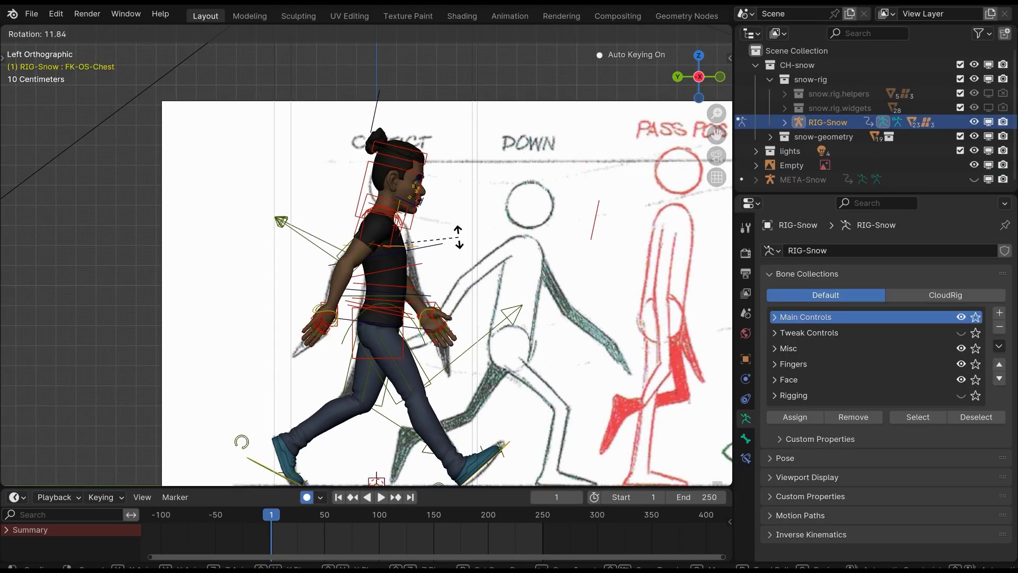
left_click(458, 237)
left_click(402, 224)
key("r")
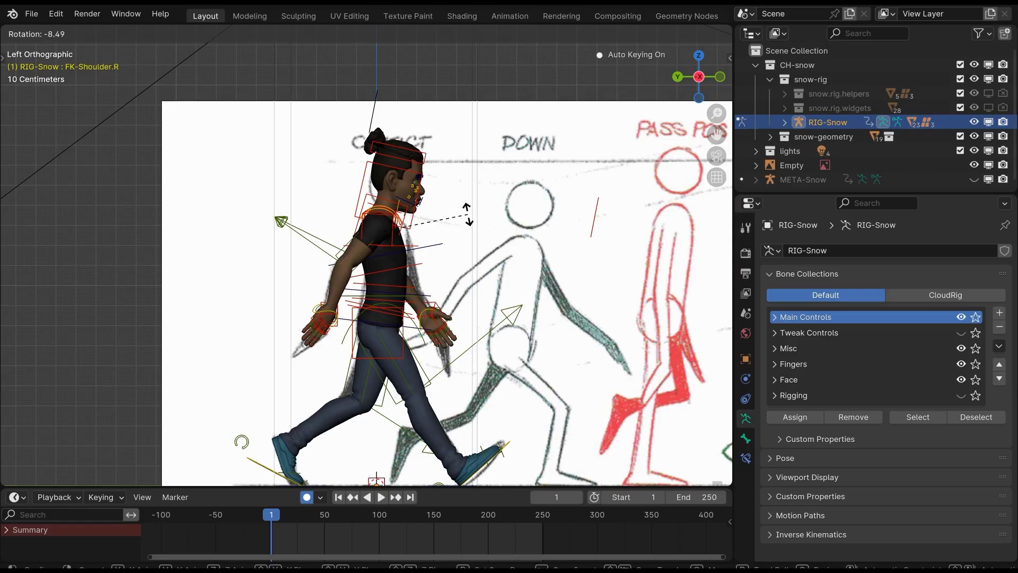
right_click(466, 216)
Select the ROOT-Neck control and rotate it back to hold the head upright above the leaning chest.
left_click(405, 209)
key("r")
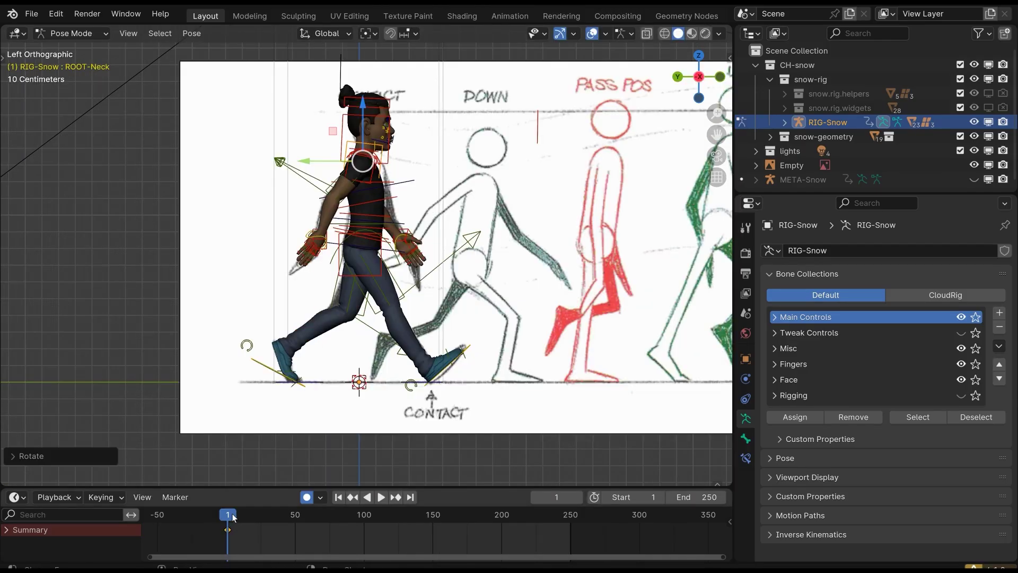
Move the current frame from the first keyframe to frame 3 for the next walk pose.
key("Right")
key("Right")
key("Right")
key("Right")
key("Right")
key("Right")
key("Right")
key("Right")
key("Right")
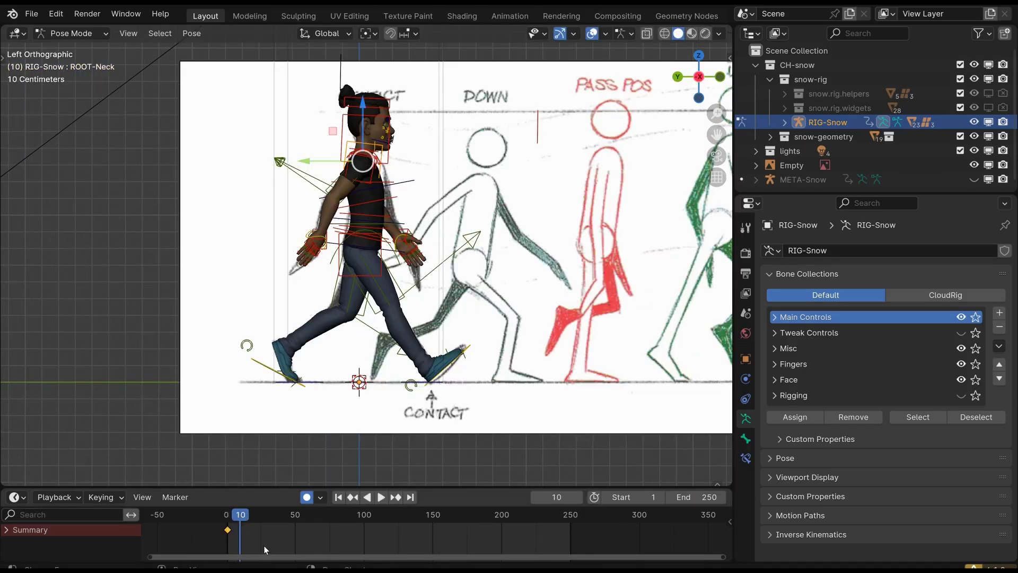
scroll(265, 549, "up", 8)
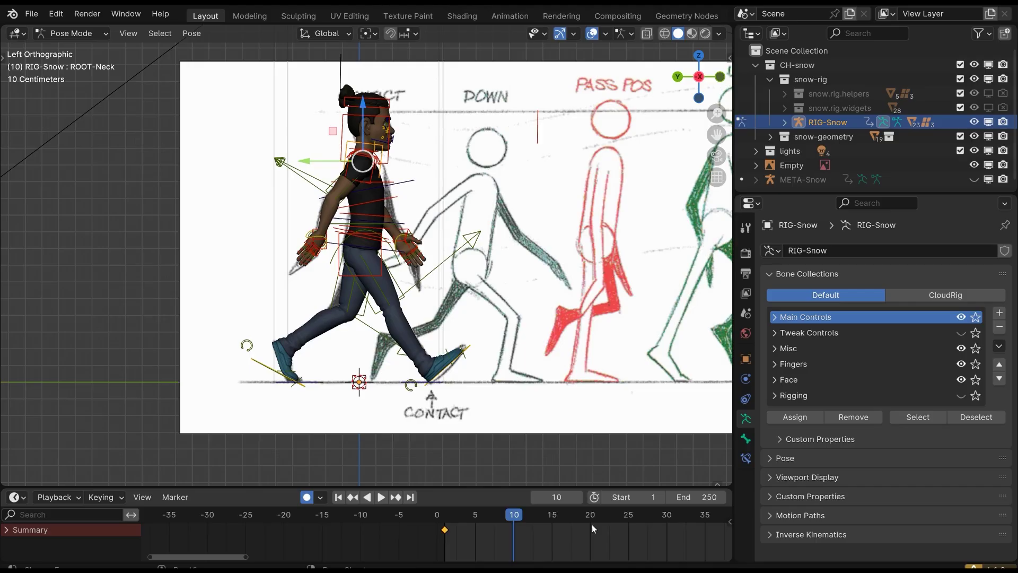
scroll(592, 528, "up", 5)
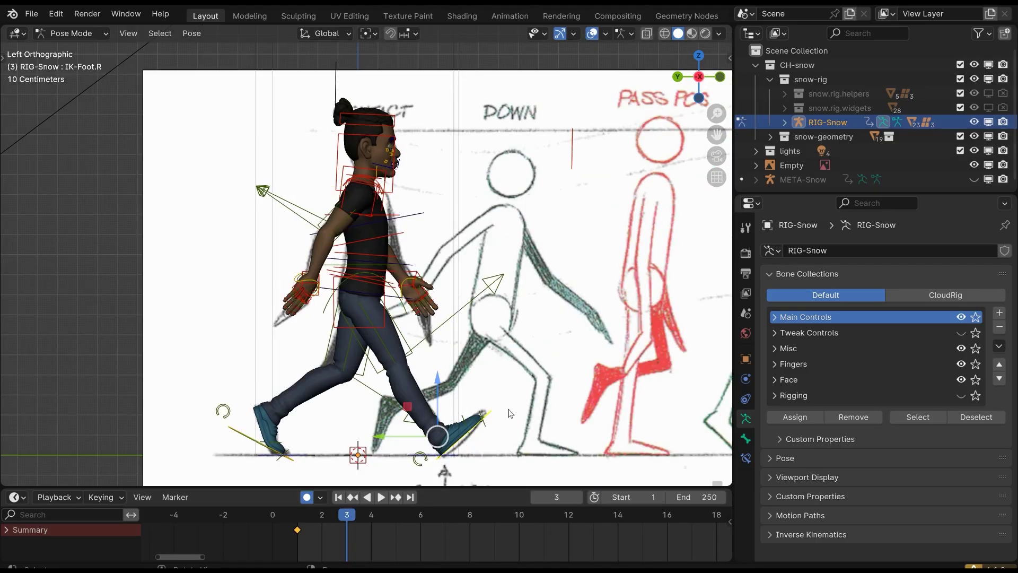
Move the IK-Foot.R control back at frame 3, rotate it flat, and adjust its height along Z to the ground line.
key("g")
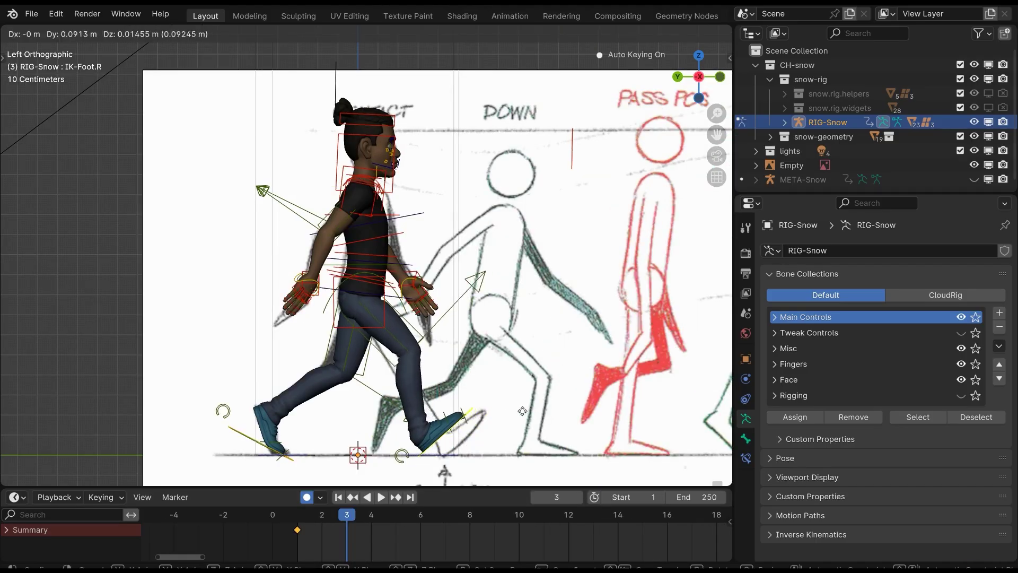
left_click(514, 413)
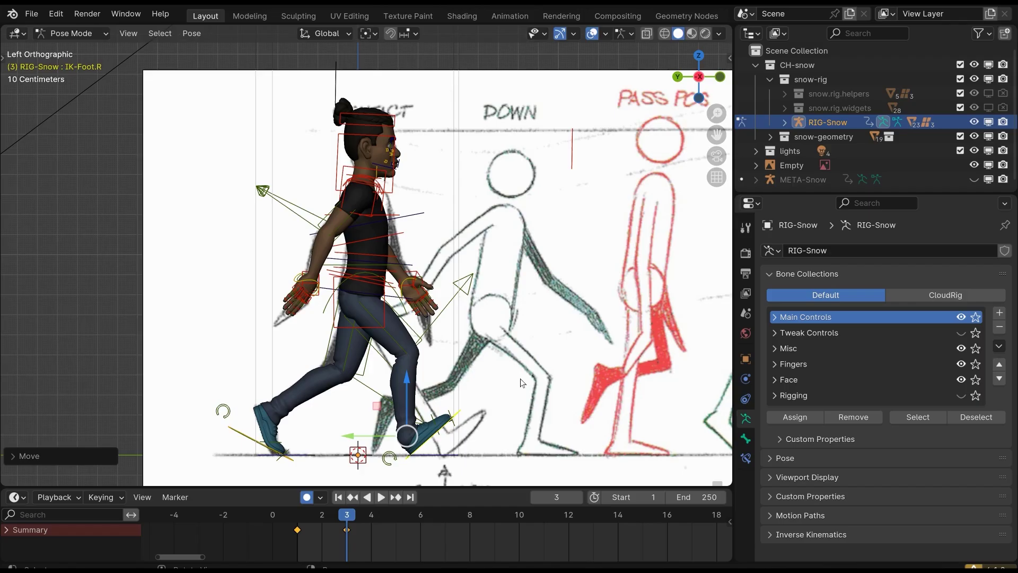
key("r")
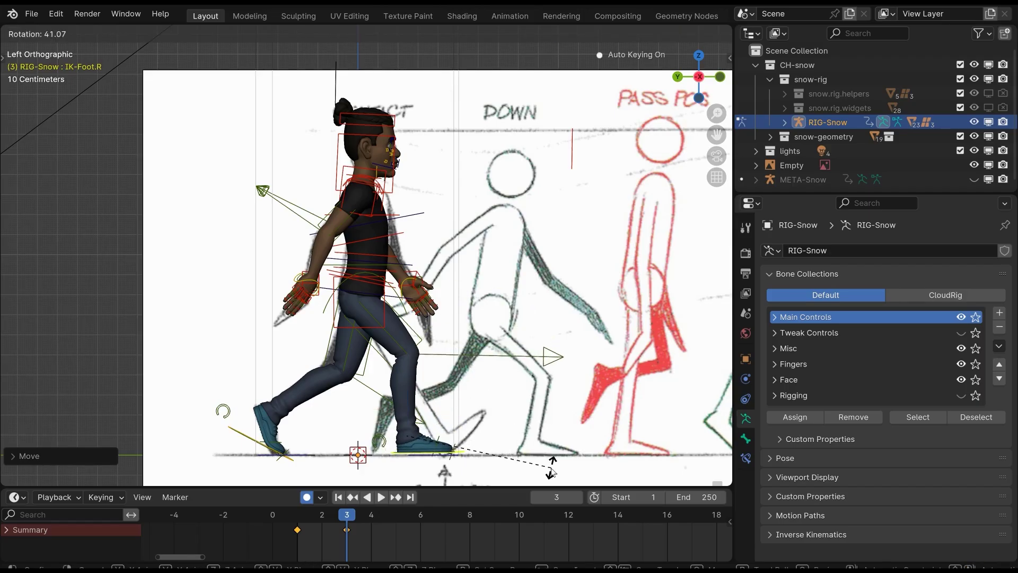
left_click(551, 467)
key("g")
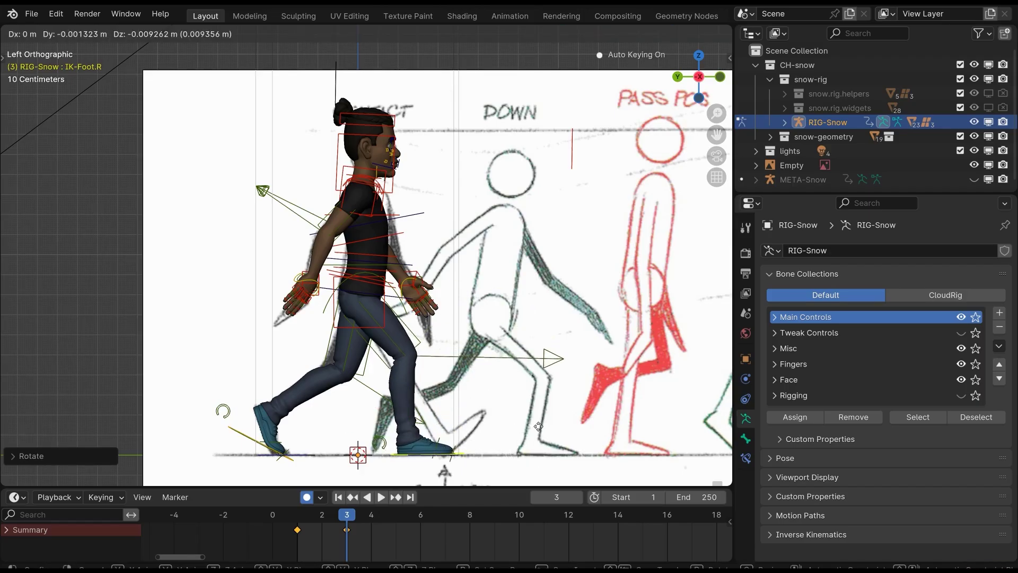
key("z")
left_click(539, 435)
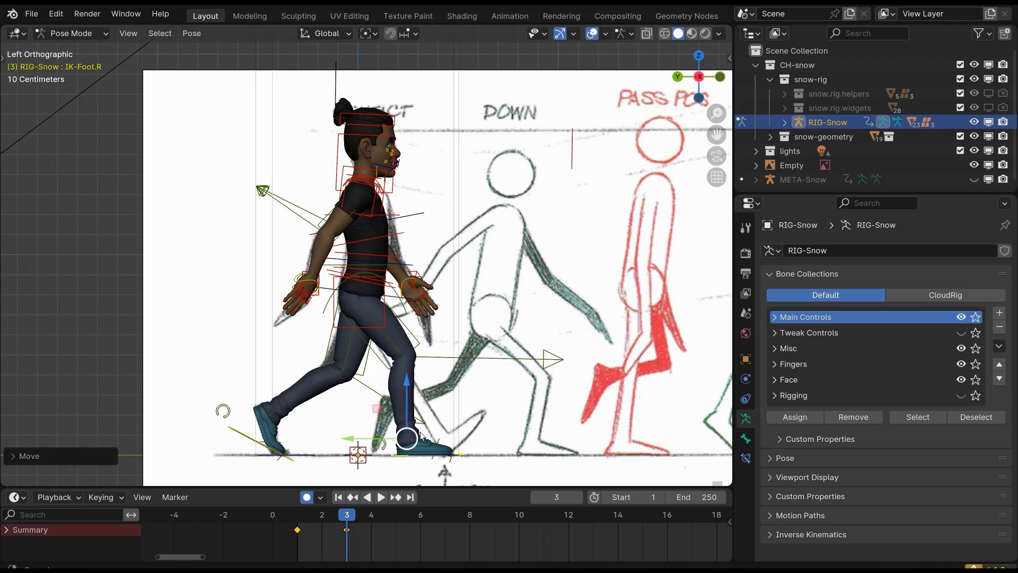
Select the RIK-Foot.L control and rotate it to lower the rear foot's heel at frame 3.
middle_click_drag(243, 465, 281, 454, "shift")
left_click(319, 436)
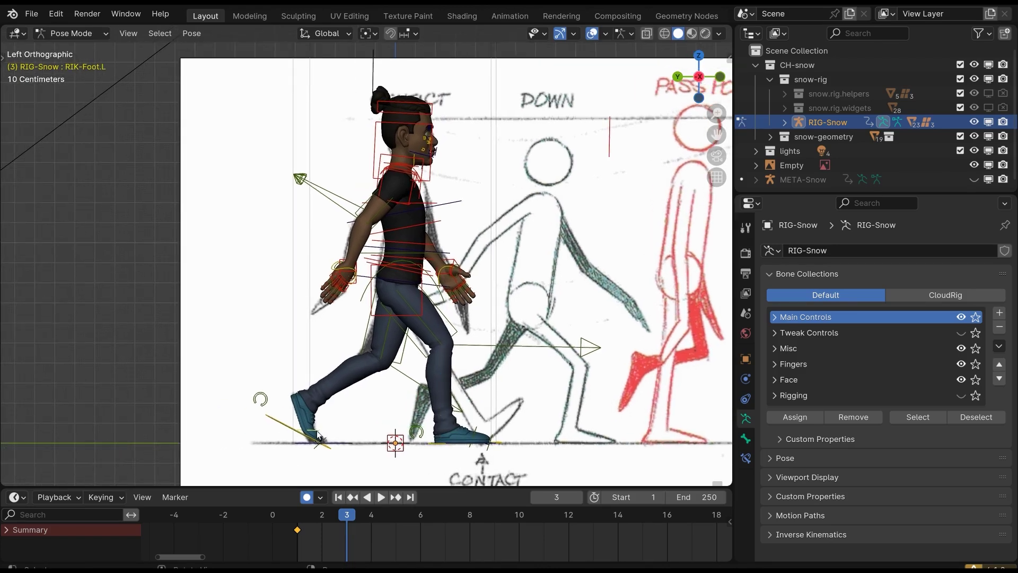
key("r")
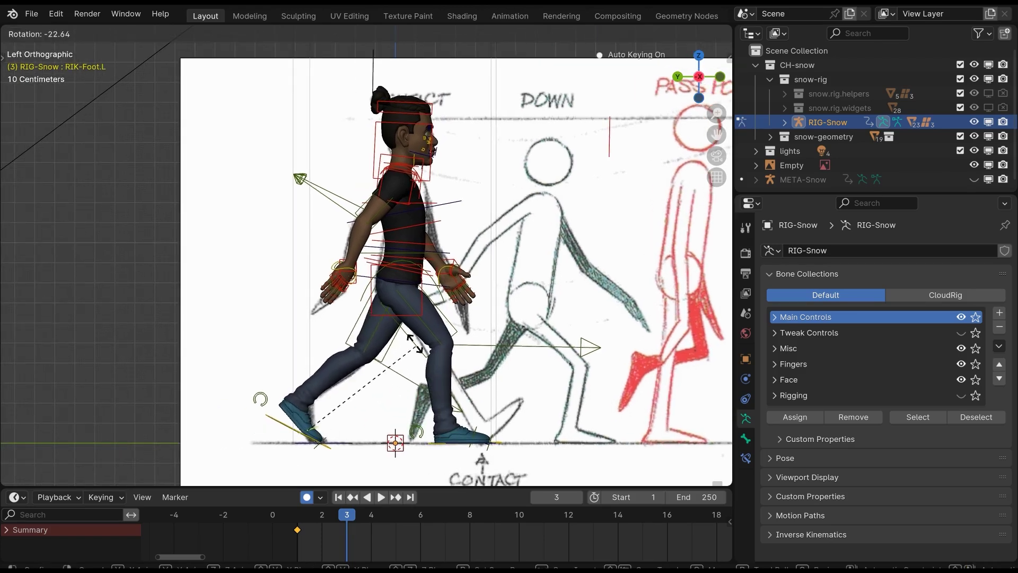
left_click(402, 325)
left_click(282, 429)
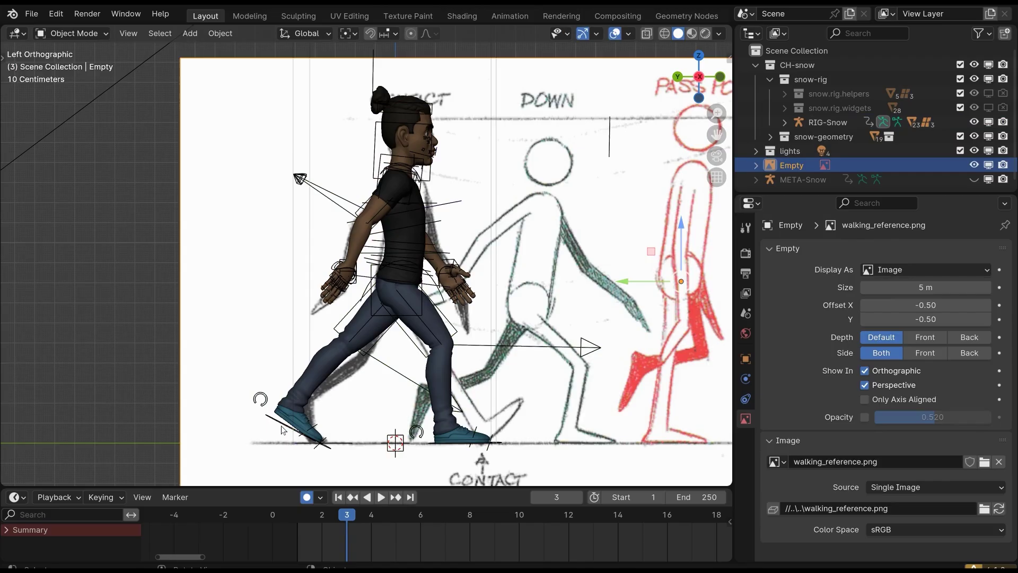
key("ctrl+z")
key("r")
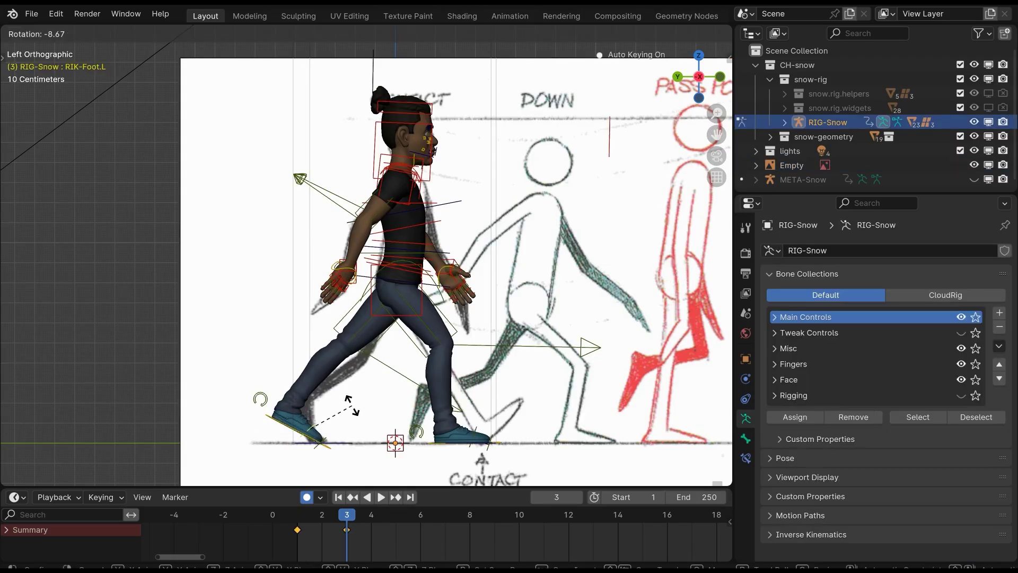
left_click(352, 406)
Rotate the IK-Foot.L control toe-down at frame 3, raise the heel off the ground, and steepen the foot's angle.
left_click(325, 444)
left_click(327, 449)
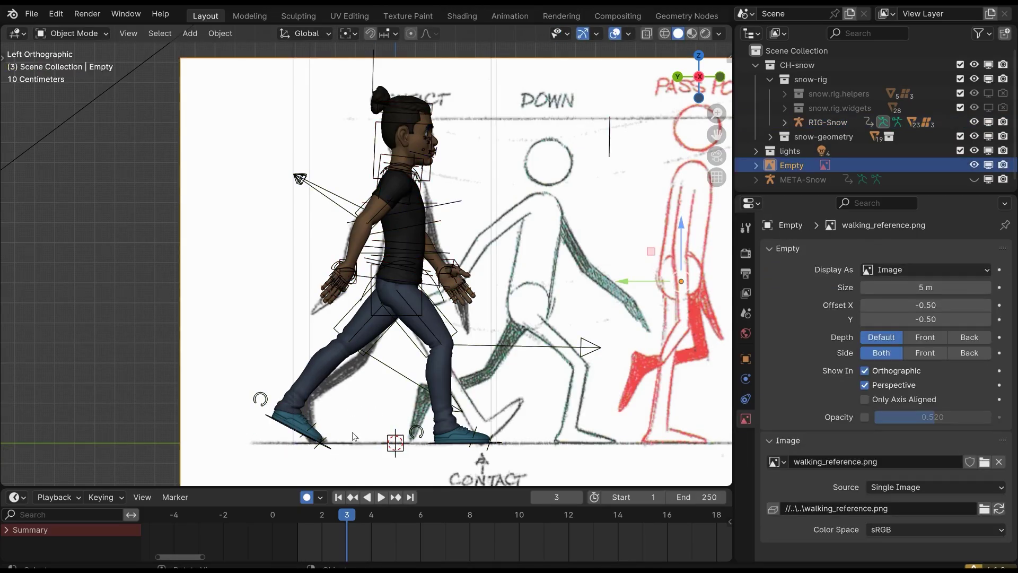
key("ctrl+z")
key("r")
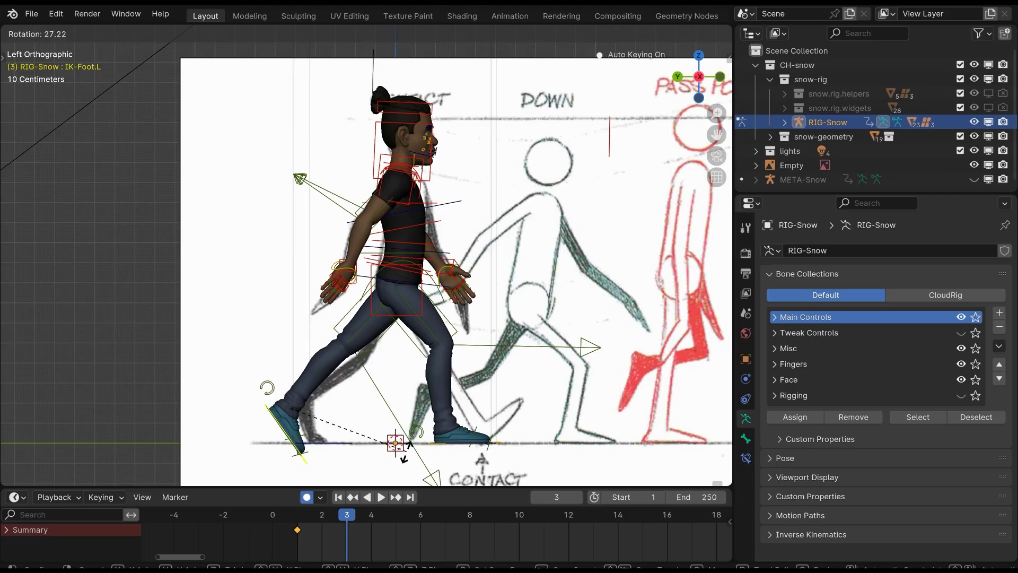
left_click(405, 459)
key("g")
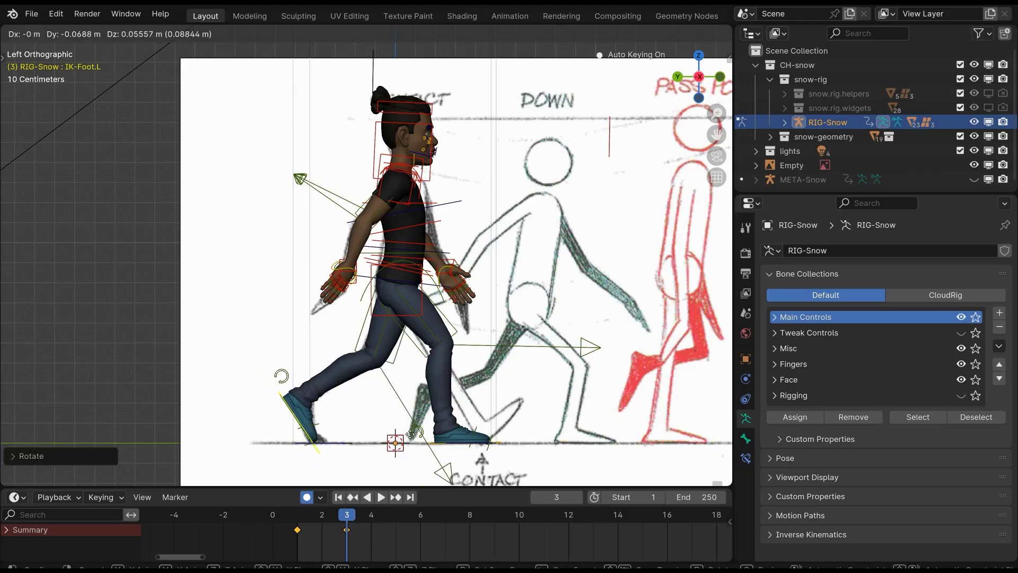
left_click(412, 433)
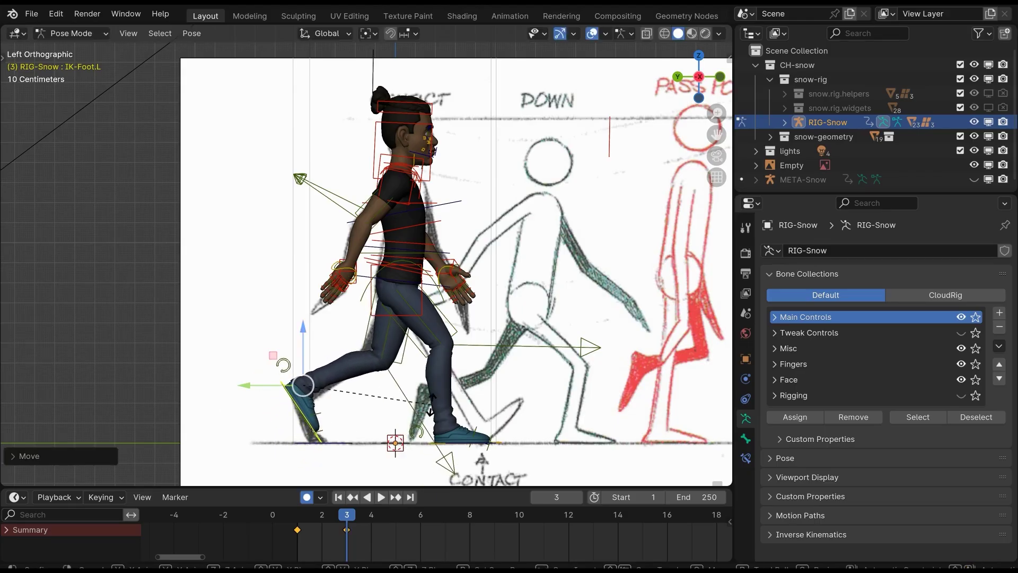
key("r")
left_click(420, 444)
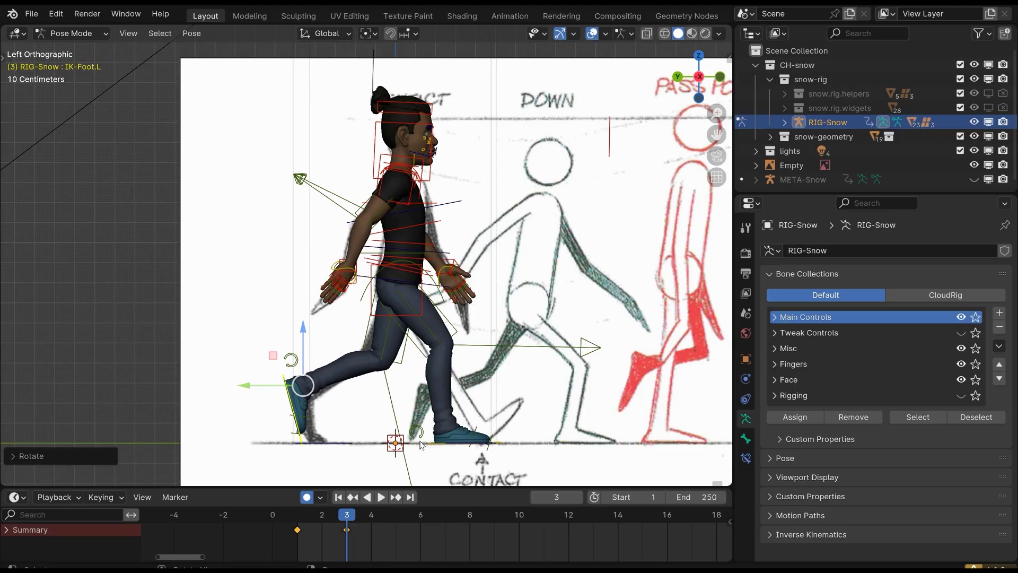
Fine-tune the rear foot at frame 3 by nudging and rotating the IK-Foot.L control until it stands nearly vertical.
middle_click_drag(415, 412, 412, 404, "shift")
key("g")
left_click(413, 401)
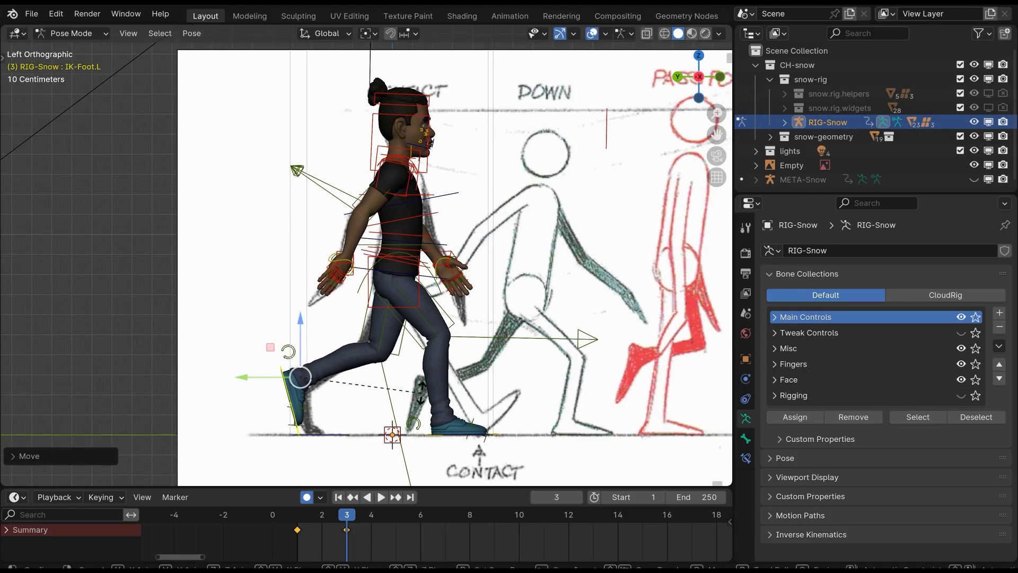
key("r")
left_click(419, 404)
key("g")
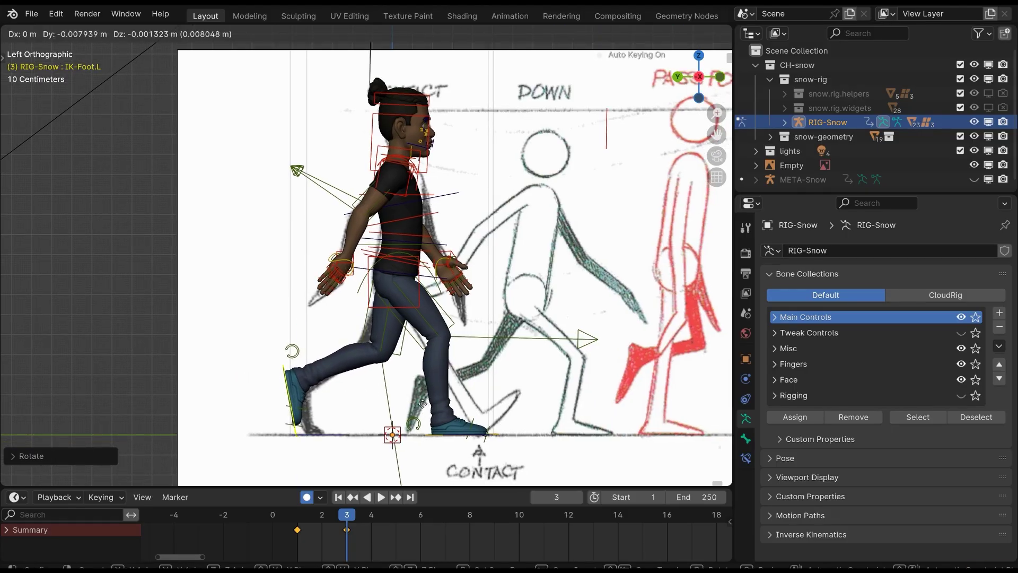
left_click(425, 407)
key("r")
key("Escape")
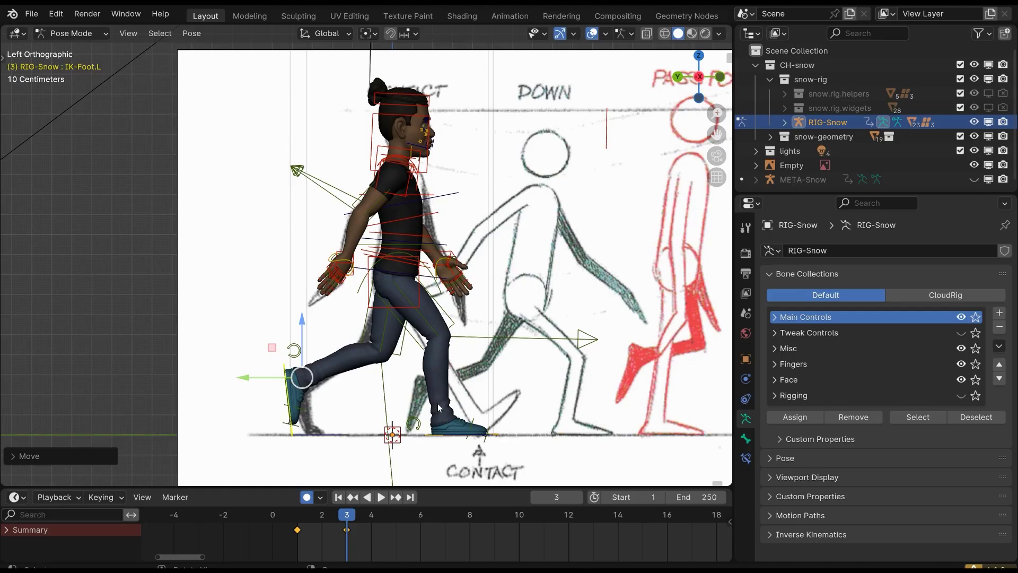
scroll(418, 319, "up", 3)
scroll(585, 326, "down", 5)
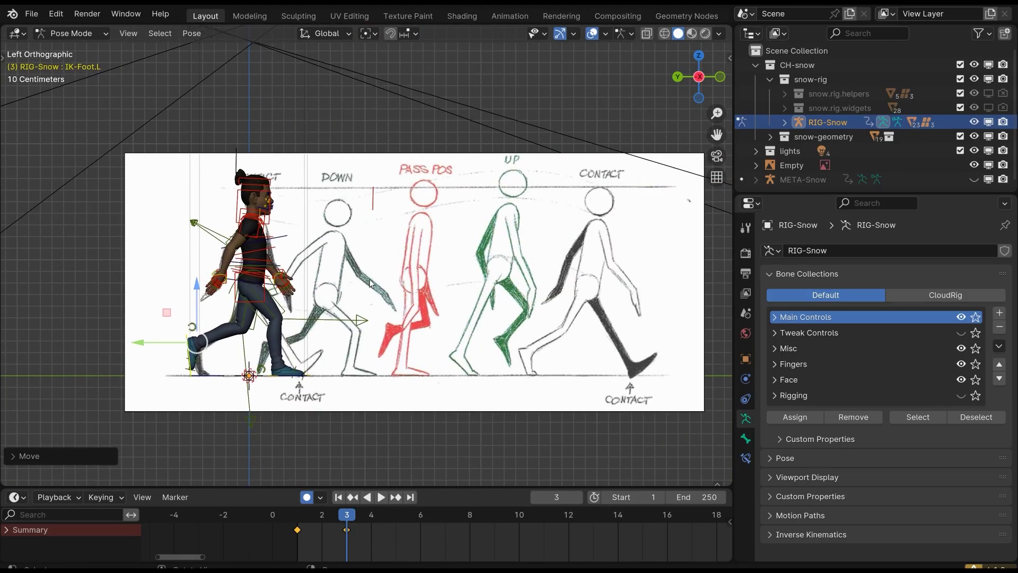
scroll(257, 337, "up", 6)
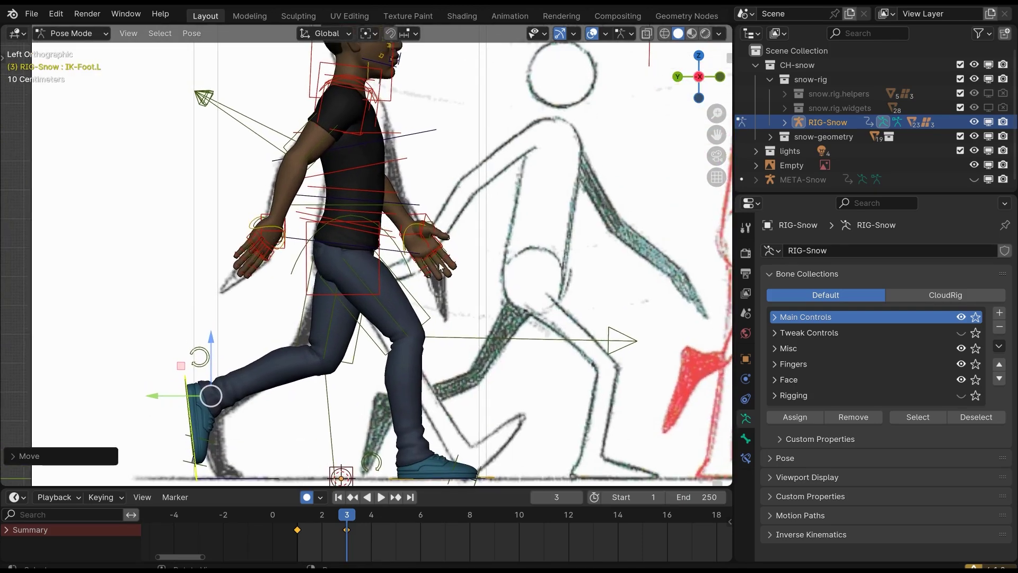
Select the FK-OS-Spine control and lower it slightly along global Z at frame 3.
left_click(416, 226)
key("g")
key("z")
left_click(417, 231)
scroll(417, 233, "down", 4)
scroll(419, 245, "up", 5)
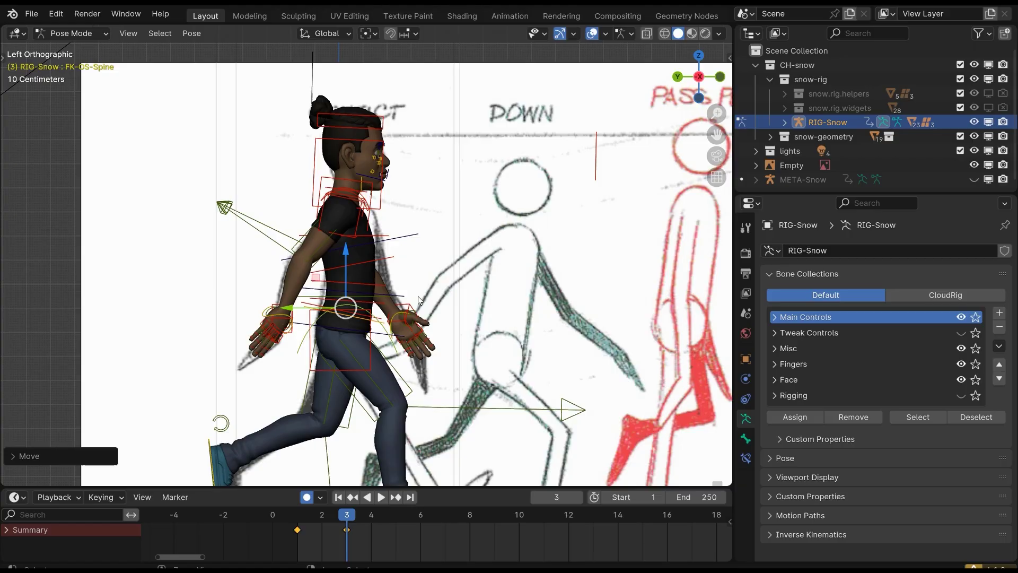
key("ctrl+z")
key("g")
key("z")
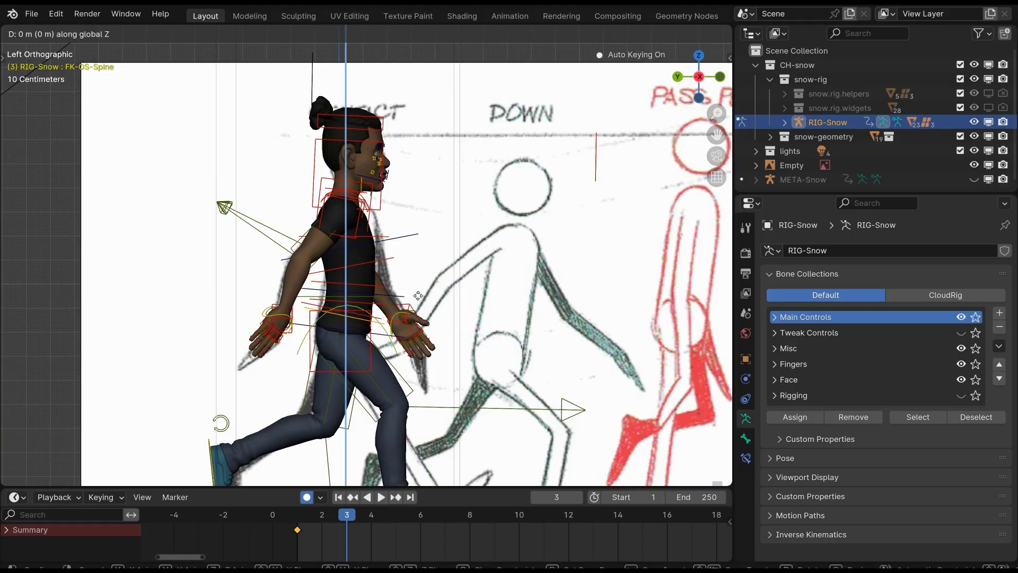
left_click(418, 313)
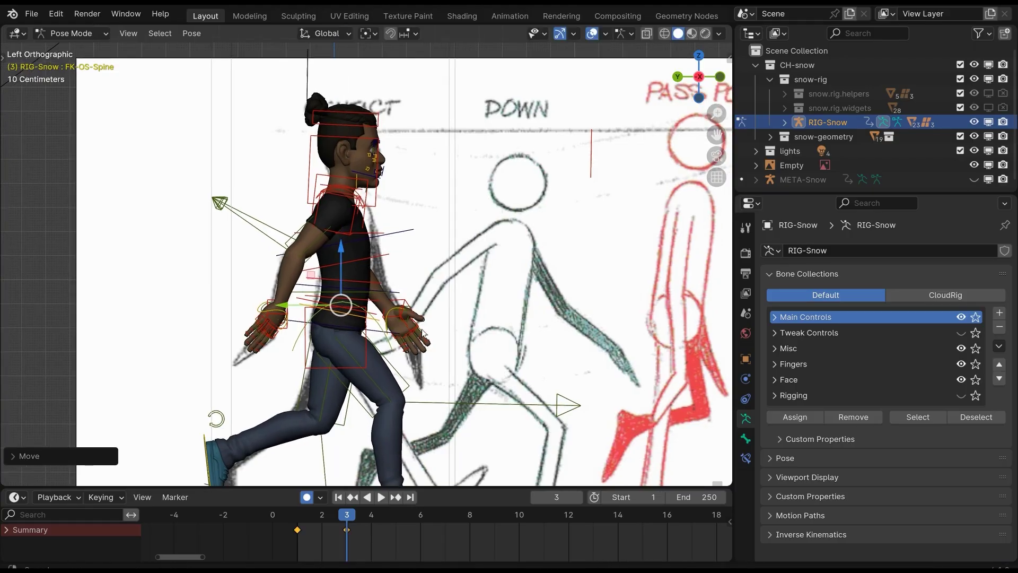
Select the IK-Wrist.L control, move it forward and slightly up at frame 3, and adjust the hand's rotation.
scroll(419, 323, "up", 3)
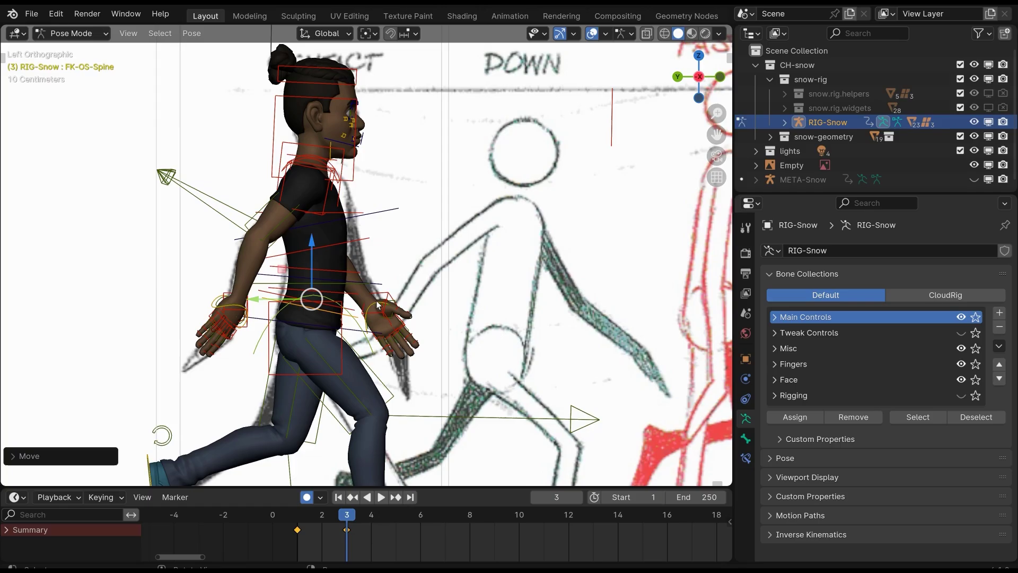
left_click(378, 307)
key("r")
left_click(450, 311)
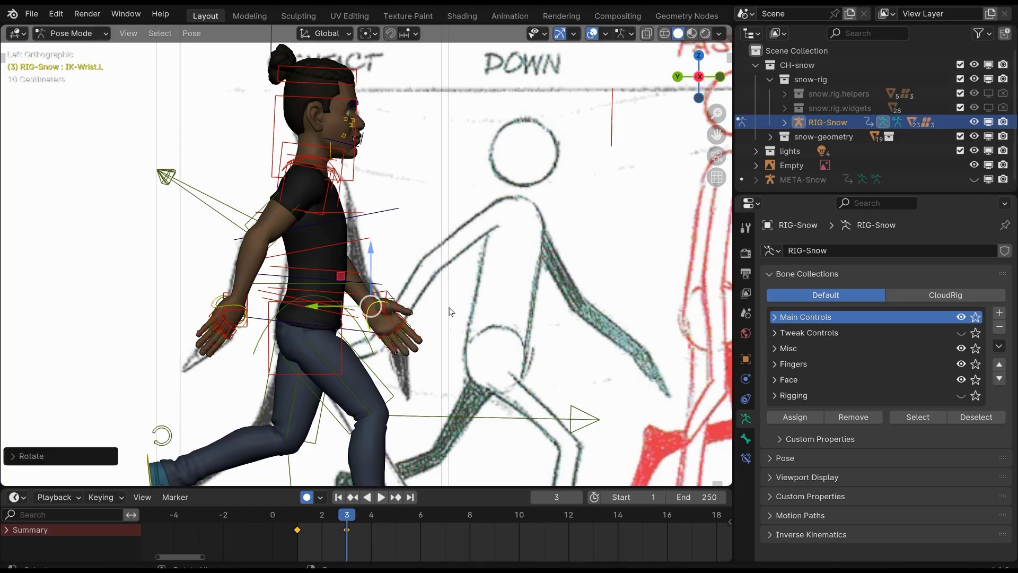
key("g")
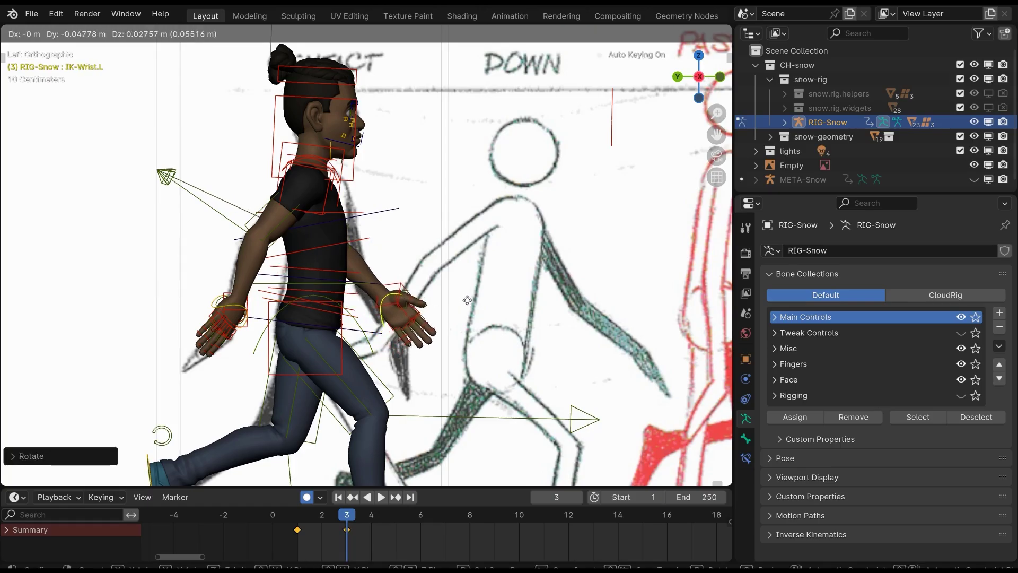
left_click(467, 300)
key("r")
left_click(488, 292)
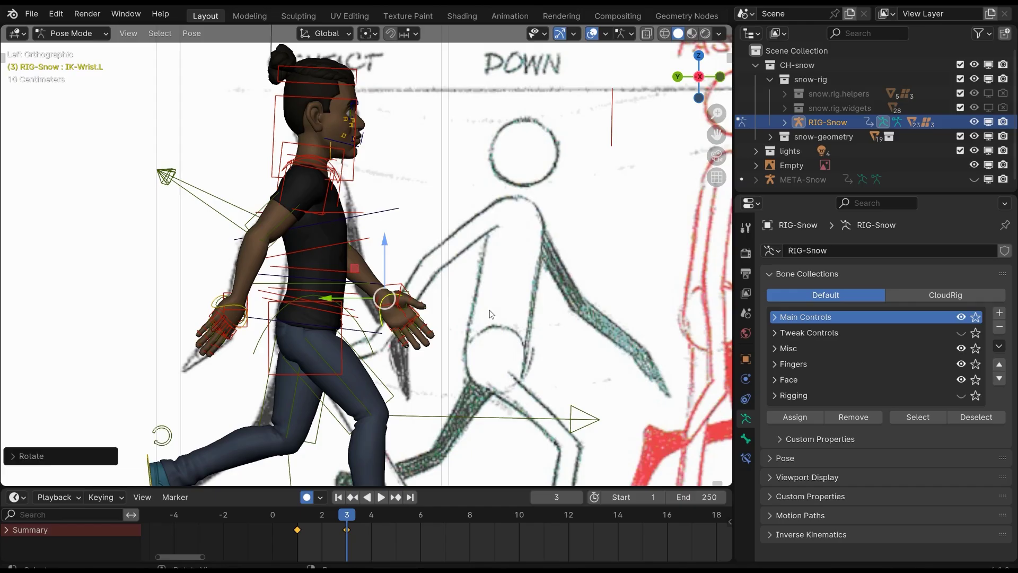
key("g")
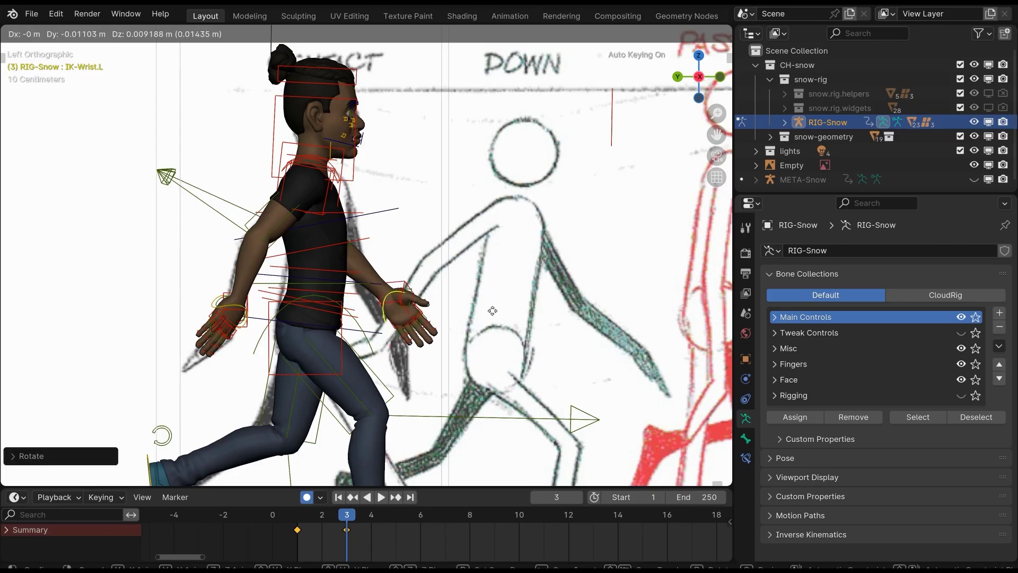
left_click(493, 311)
Select the IK-Wrist.R control, move it back and up at frame 3, and rotate the hand to follow the forearm.
middle_click_drag(392, 332, 464, 327, "shift")
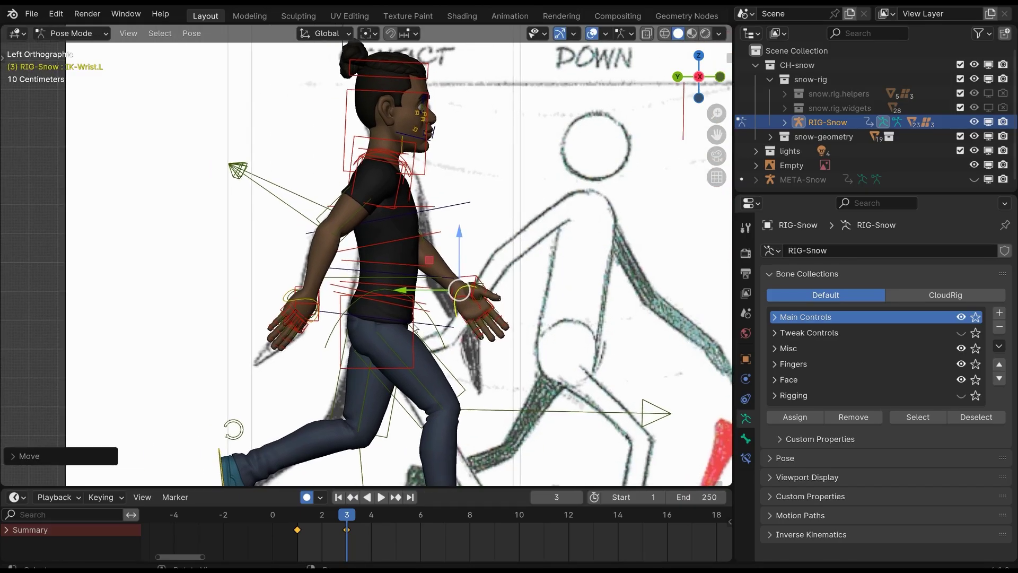
left_click(342, 309)
key("g")
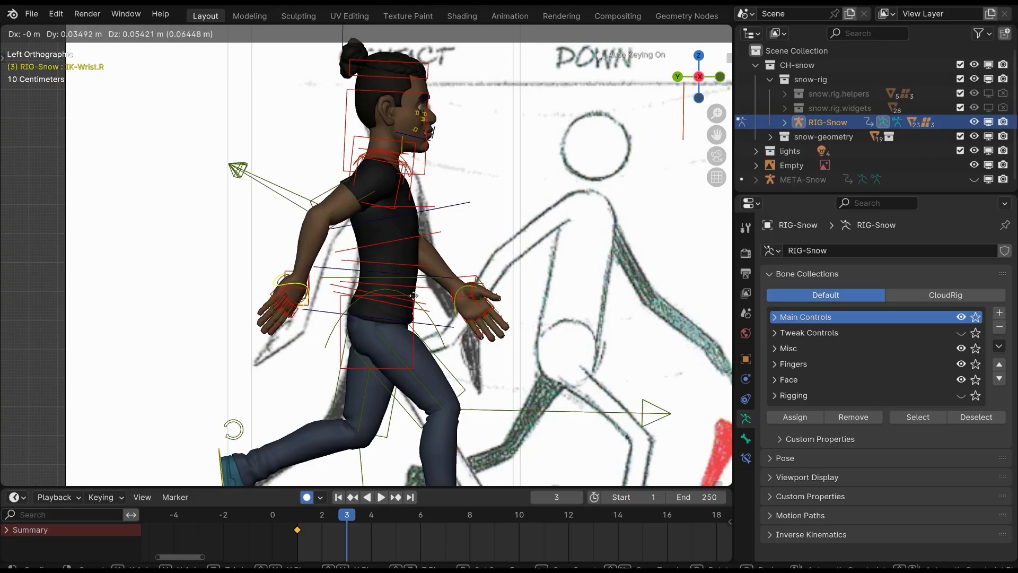
left_click(420, 304)
key("r")
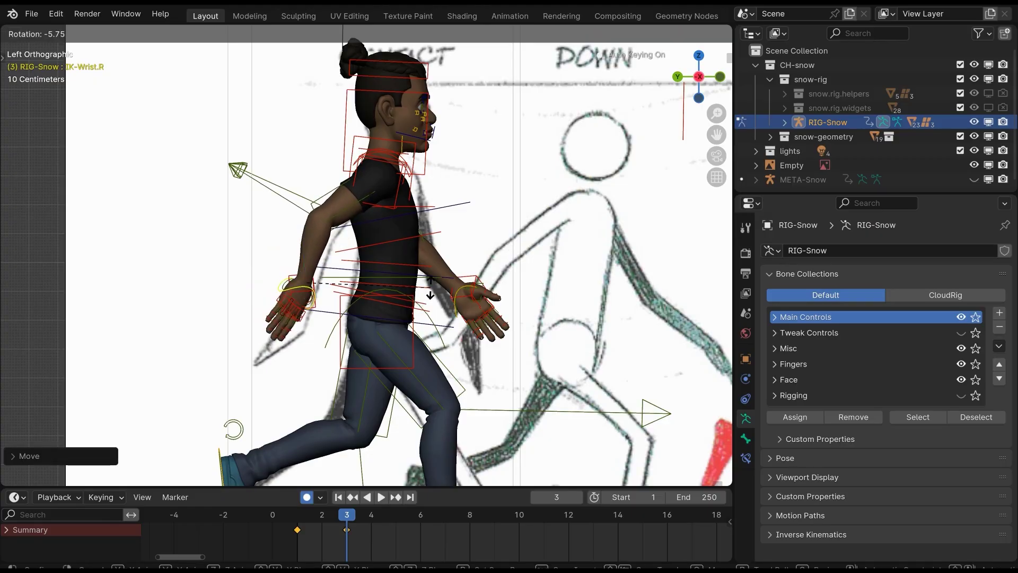
left_click(430, 291)
key("r")
left_click(422, 304)
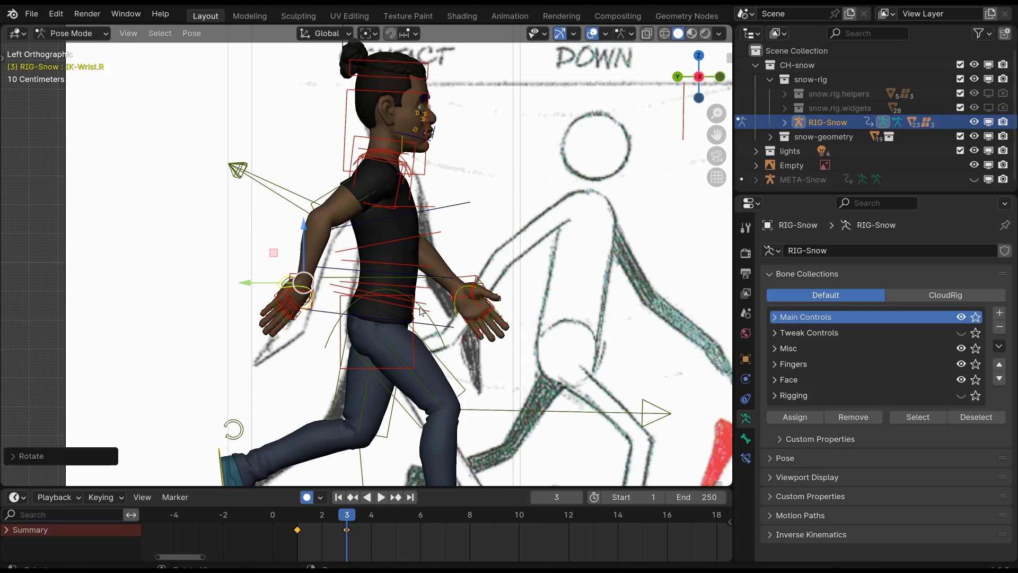
With all rig controls selected, move the first keyframe to frame 0 and set the scene's start frame to 0.
scroll(415, 371, "down", 2)
left_click_drag(356, 520, 392, 519)
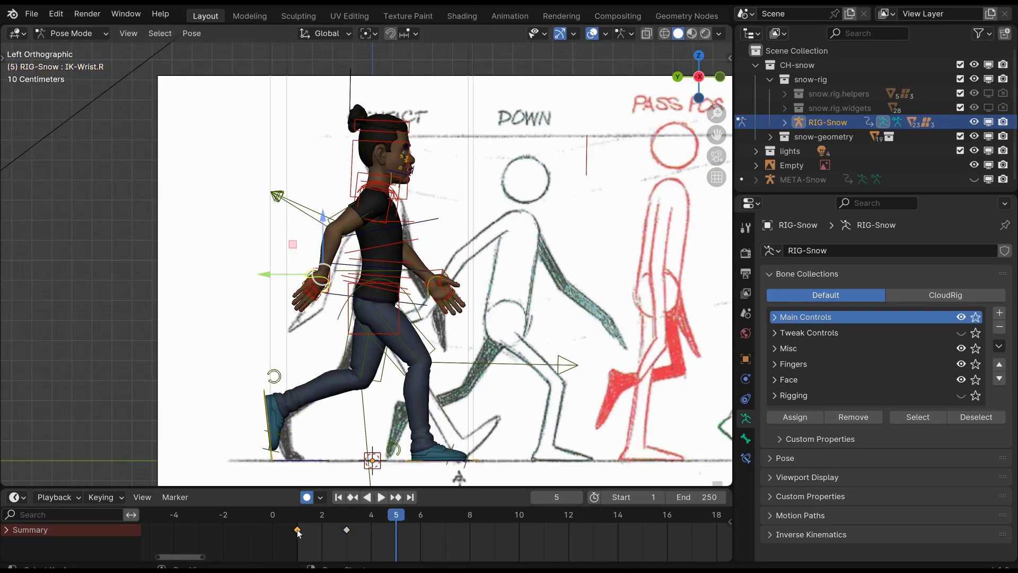
key("a")
left_click_drag(286, 522, 286, 521)
left_click_drag(298, 529, 289, 530)
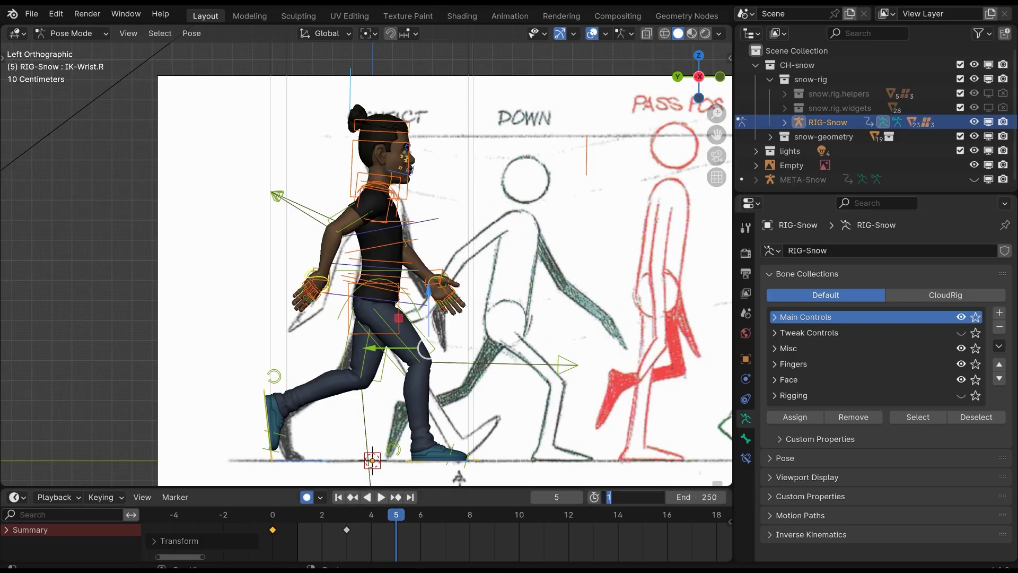
type("0")
key("Return")
Set the current frame to 6 for the next walk pose.
scroll(429, 461, "up", 1)
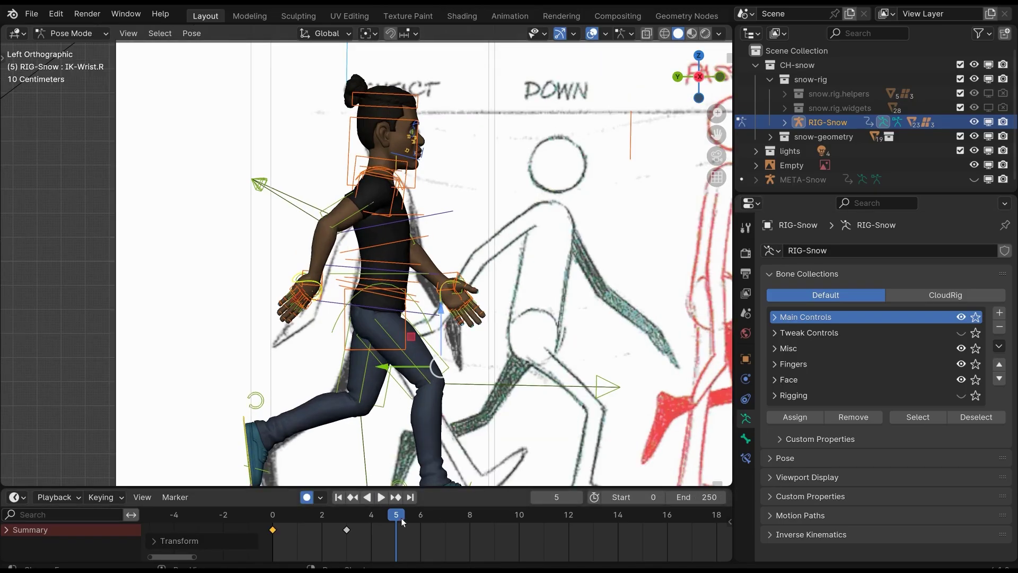
scroll(415, 362, "down", 2)
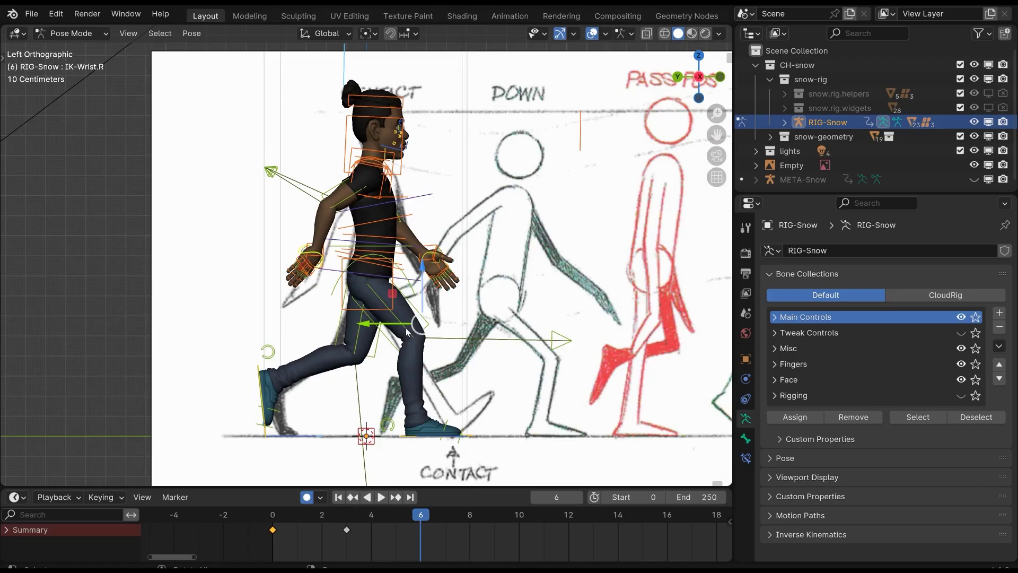
scroll(403, 334, "down", 2)
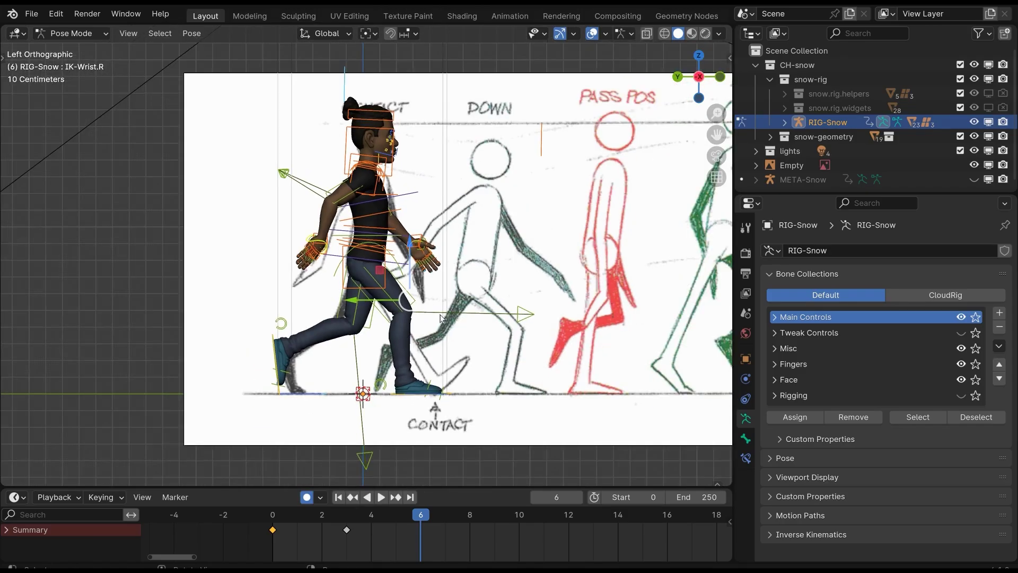
middle_click_drag(443, 395, 461, 378, "shift")
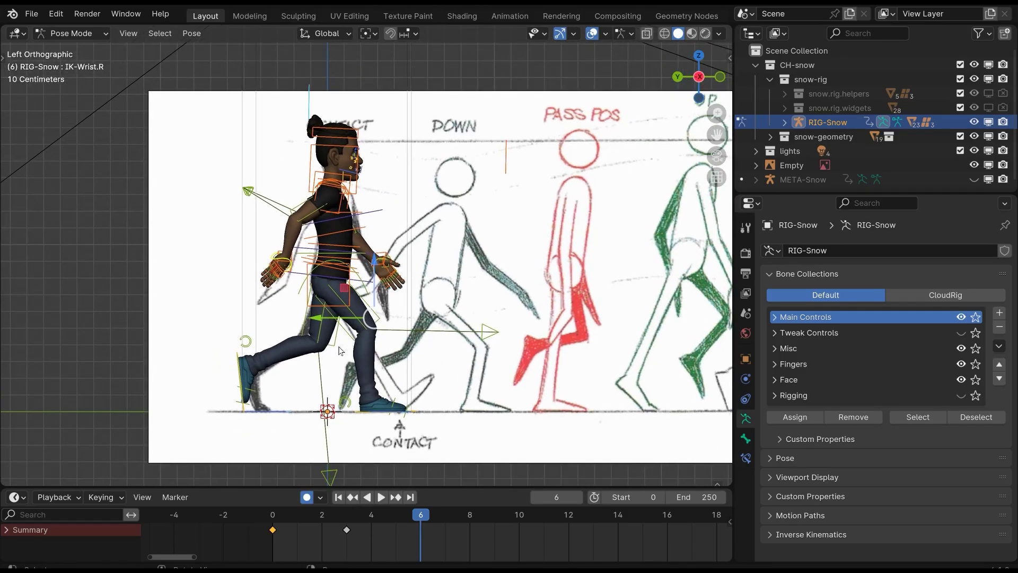
Select the IK-Foot.R control and move it back along global Y beneath the body at frame 6.
middle_click_drag(322, 366, 330, 361, "shift")
left_click(255, 405)
left_click(254, 408)
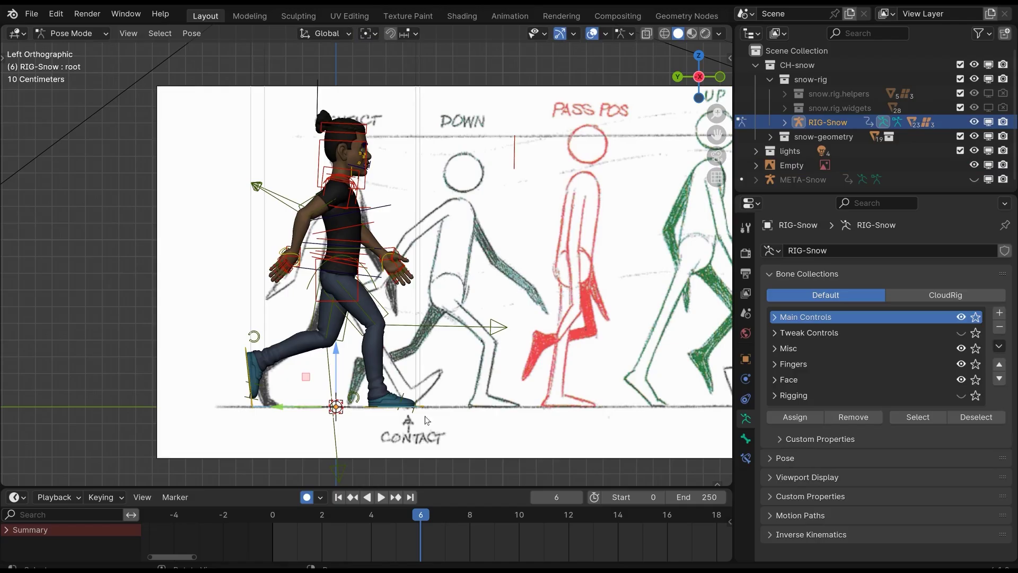
left_click(411, 406)
left_click(413, 407)
key("ctrl+z")
left_click(427, 409)
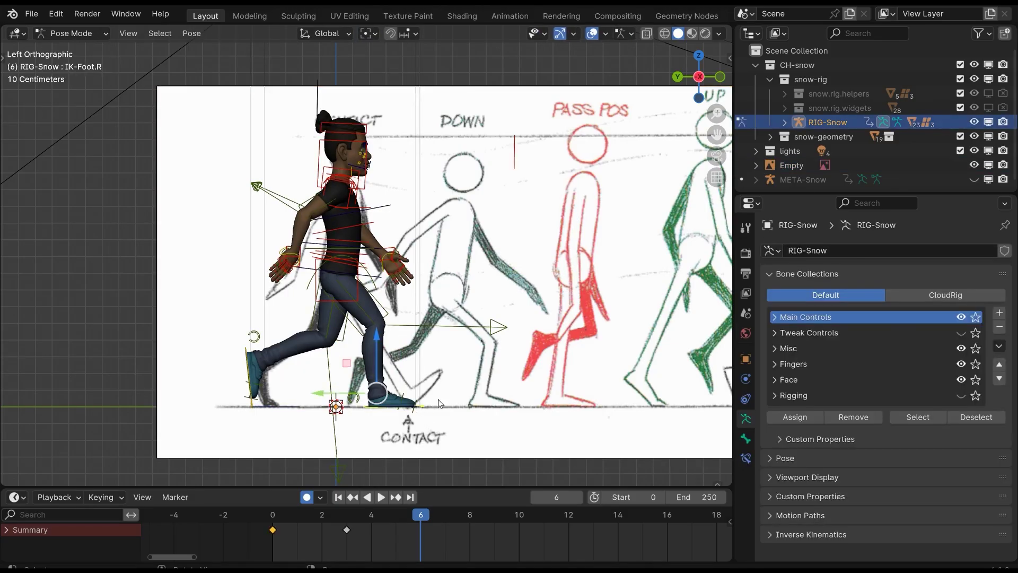
middle_click_drag(468, 388, 477, 379, "shift")
scroll(476, 379, "up", 1)
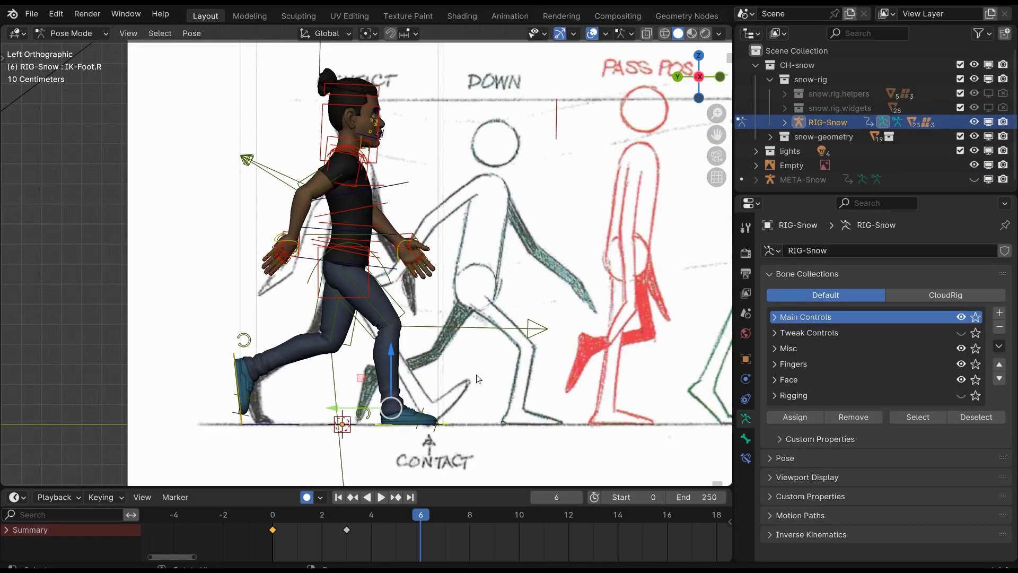
key("g")
key("y")
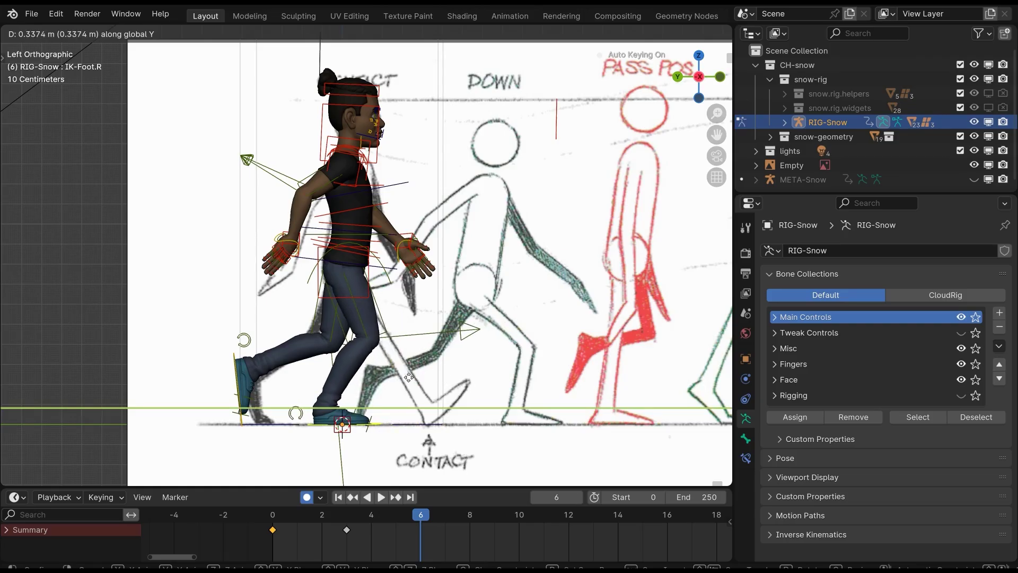
left_click(404, 380)
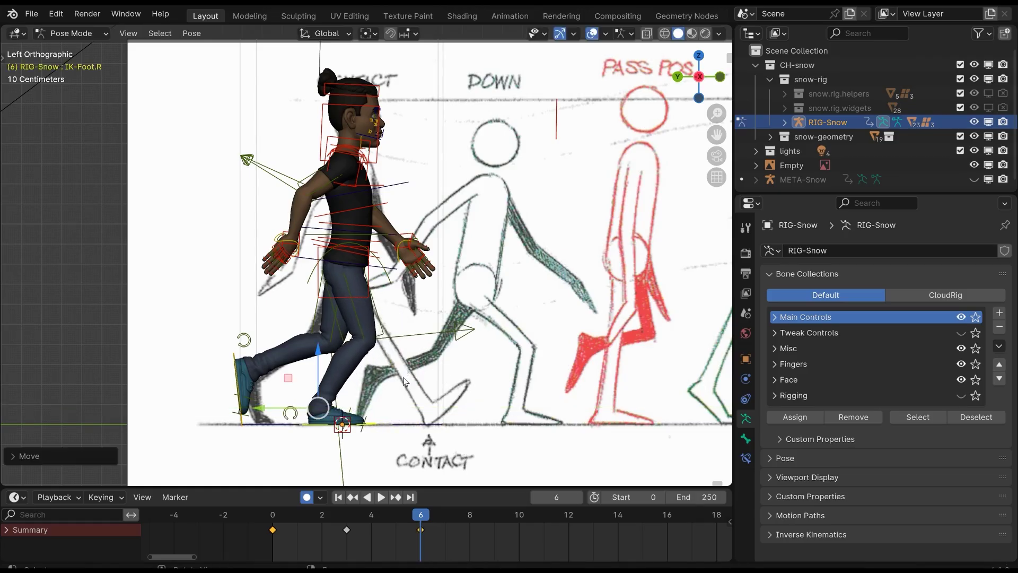
Select the IK-Foot.L control at frame 6, move it forward toward the body, and rotate the raised foot toes-down.
left_click(238, 363)
key("g")
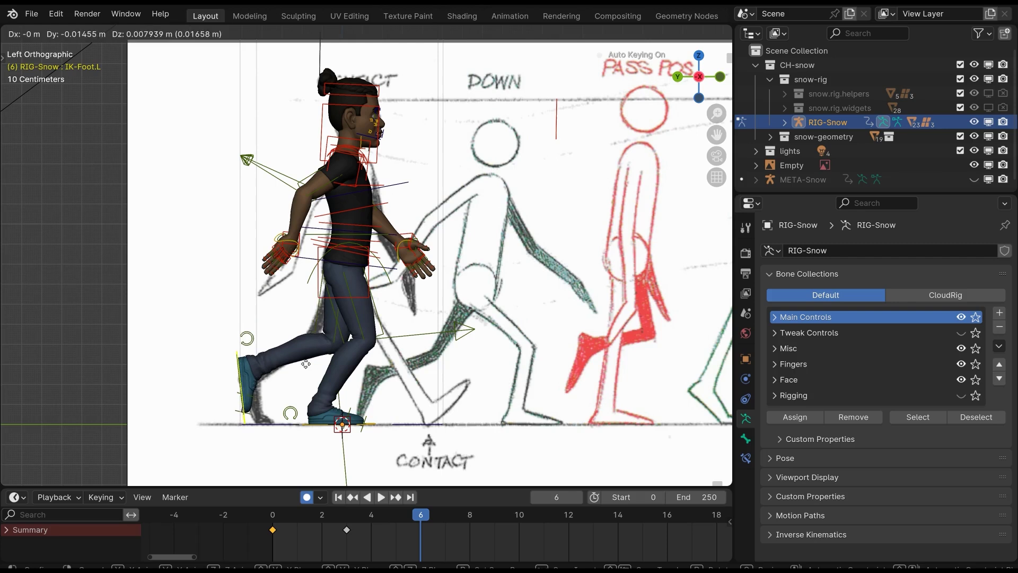
left_click(355, 351)
key("r")
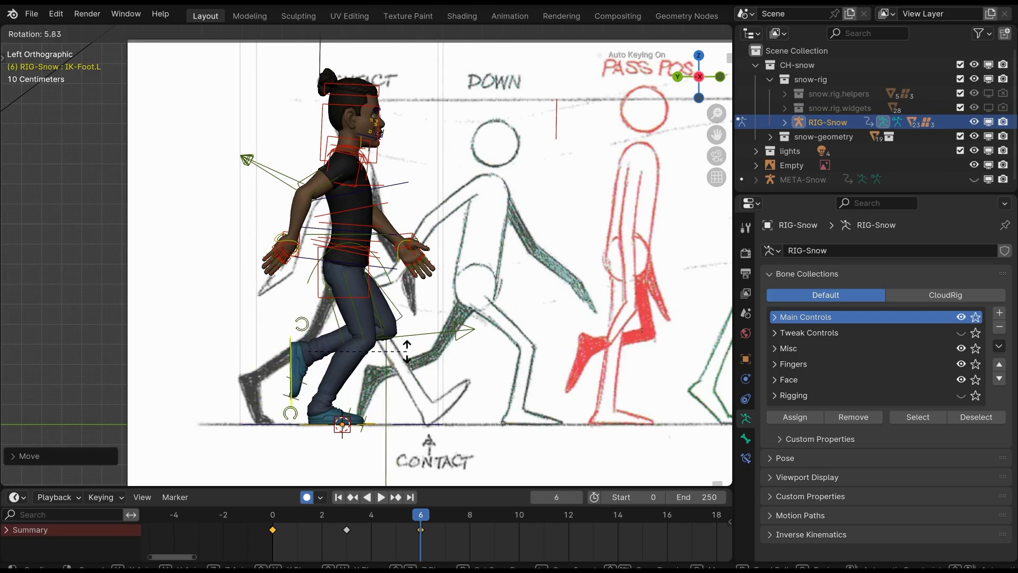
left_click(405, 359)
key("r")
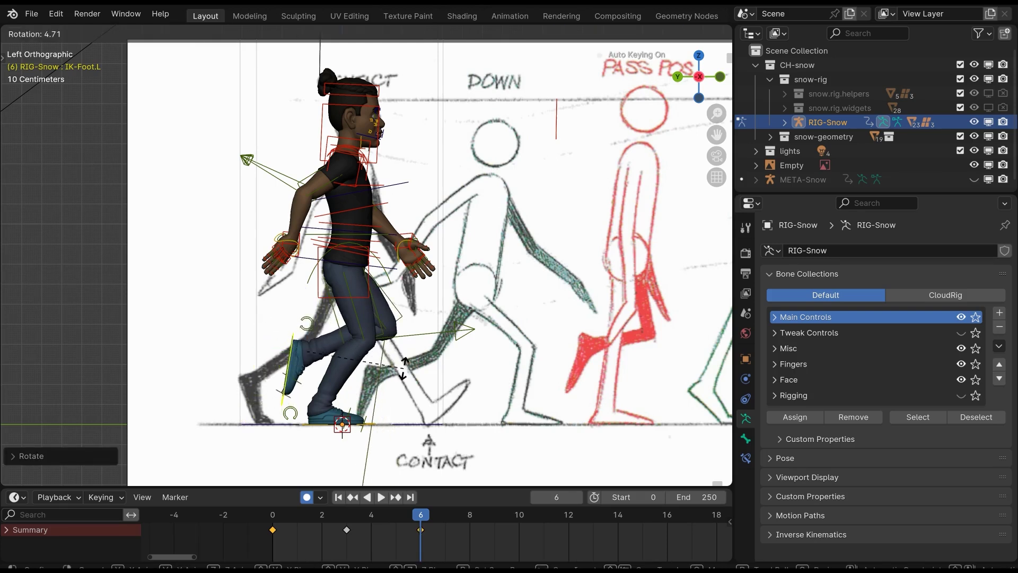
left_click(405, 363)
key("g")
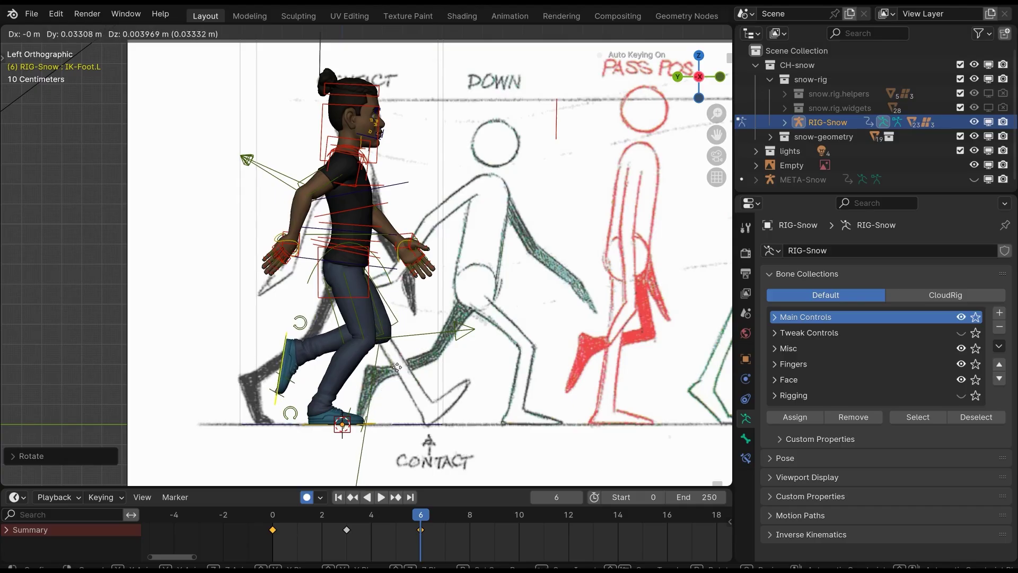
left_click(399, 371)
middle_click_drag(362, 331, 390, 333, "shift")
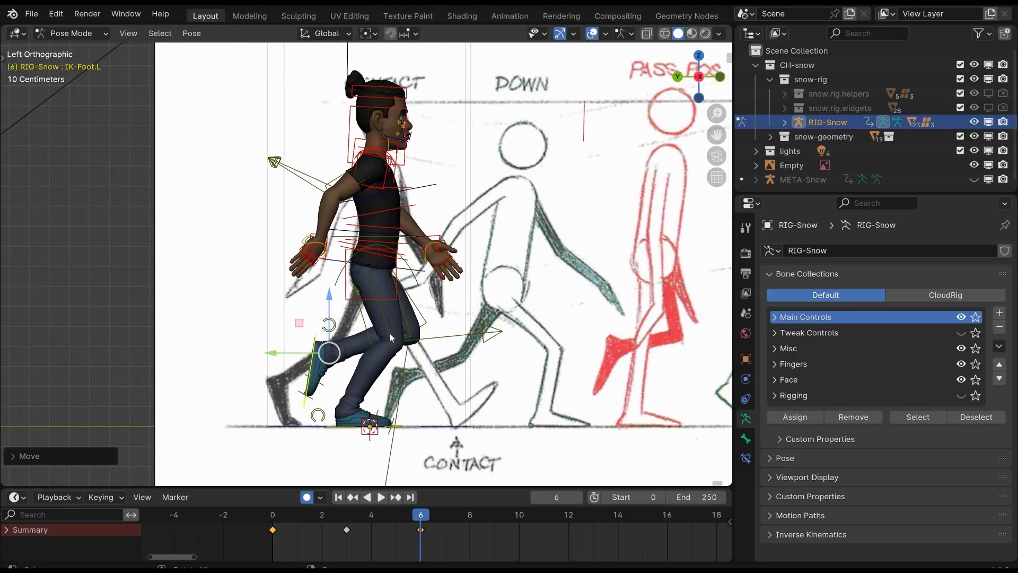
left_click(395, 301)
key("g")
key("z")
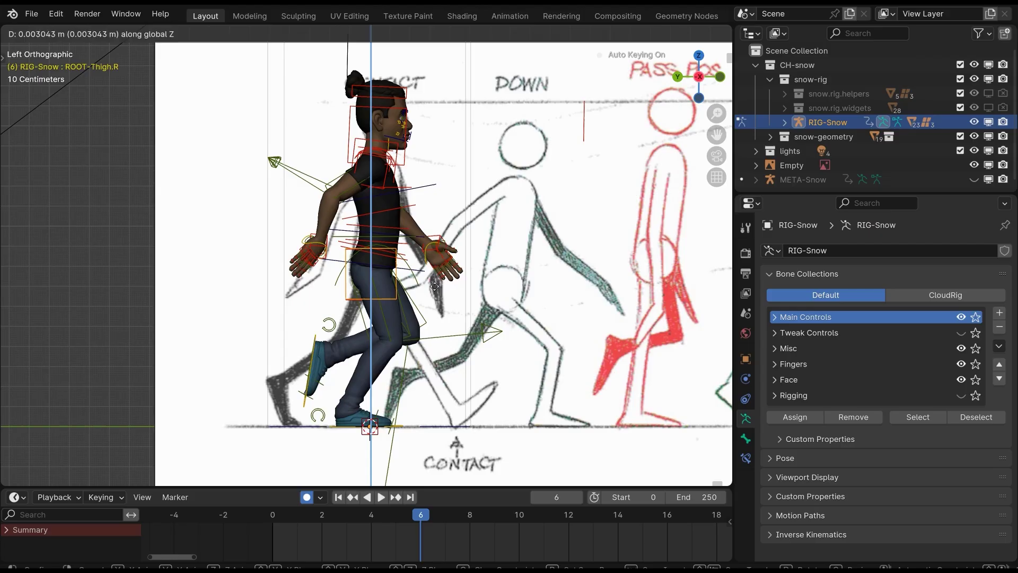
right_click(440, 249)
left_click(406, 262)
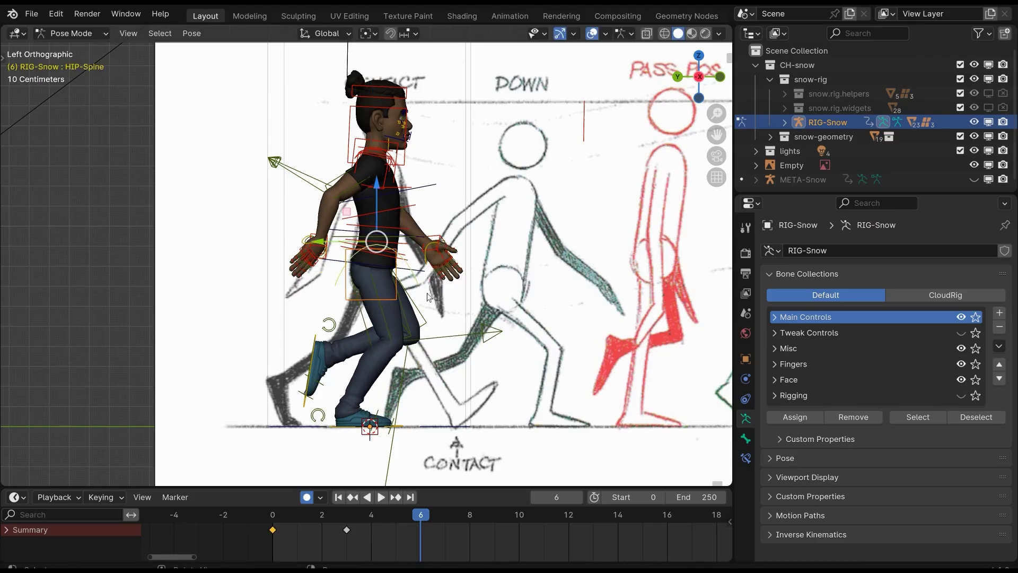
key("g")
right_click(427, 294)
left_click(406, 263)
left_click(406, 259)
left_click(407, 261)
scroll(425, 281, "up", 4)
left_click(444, 259)
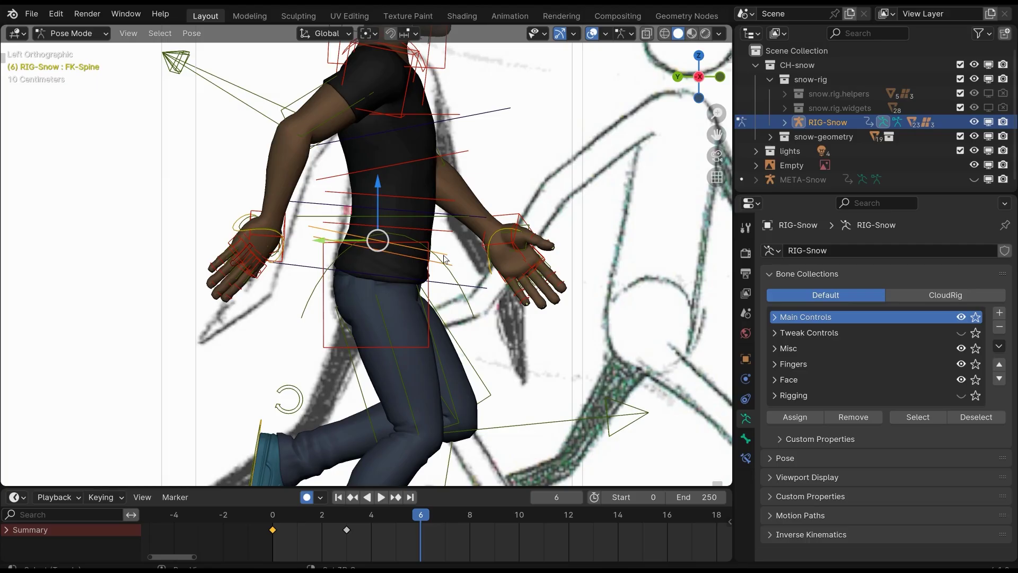
left_click(445, 267)
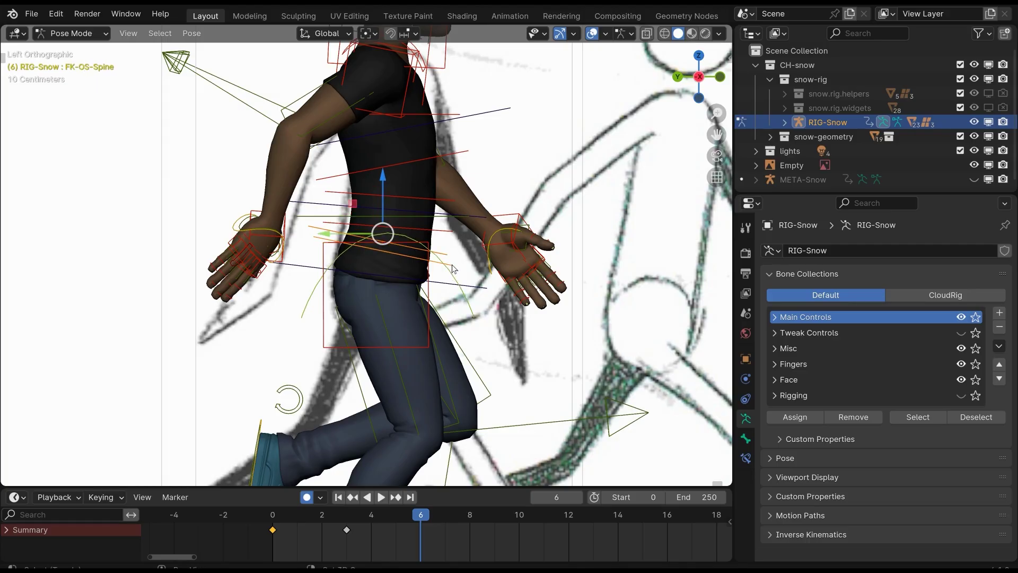
key("ctrl+z")
key("ctrl+shift+z")
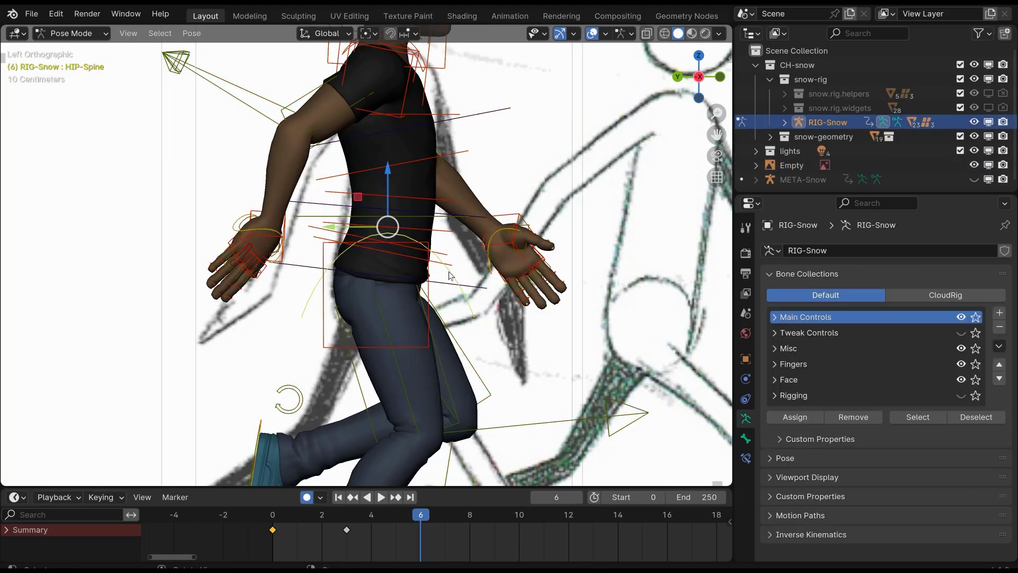
key("ctrl+z")
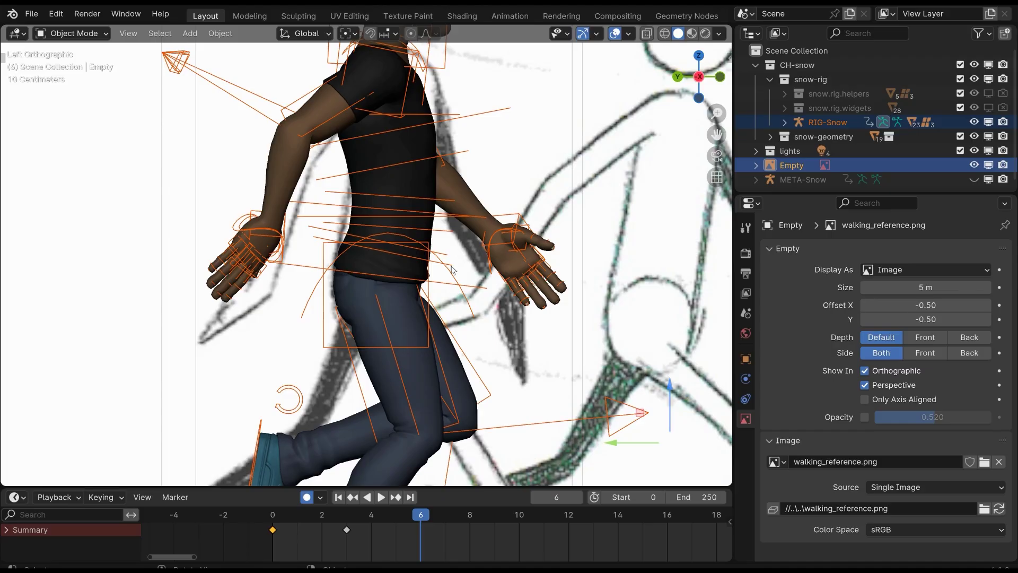
key("ctrl+shift+z")
key("ctrl+z")
key("ctrl+z")
key("ctrl+shift+z")
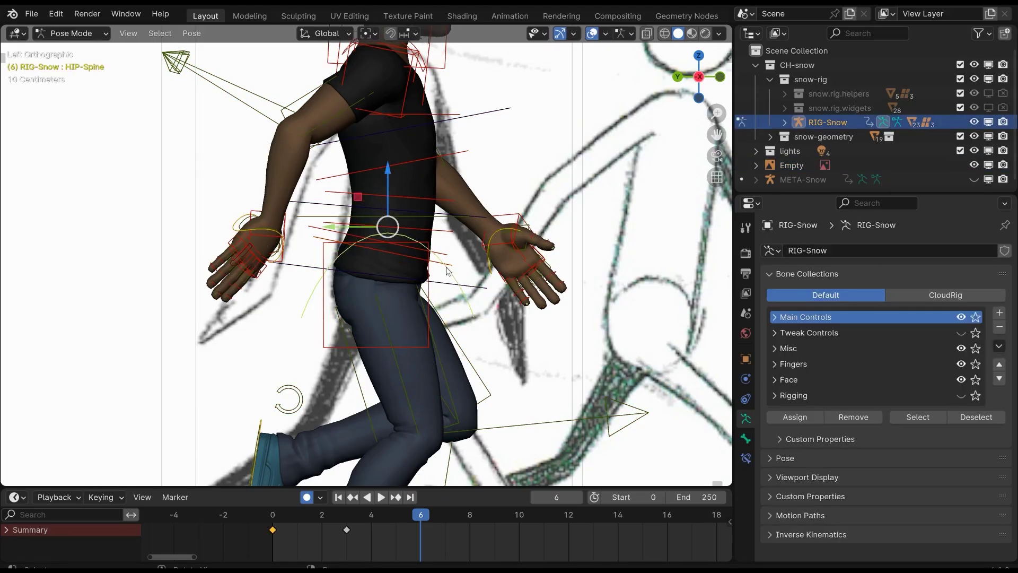
Select the FK-OS-Spine control at the waist and raise it about 0.054 m along global Z at frame 6.
left_click(450, 267)
scroll(449, 267, "down", 5)
key("g")
key("z")
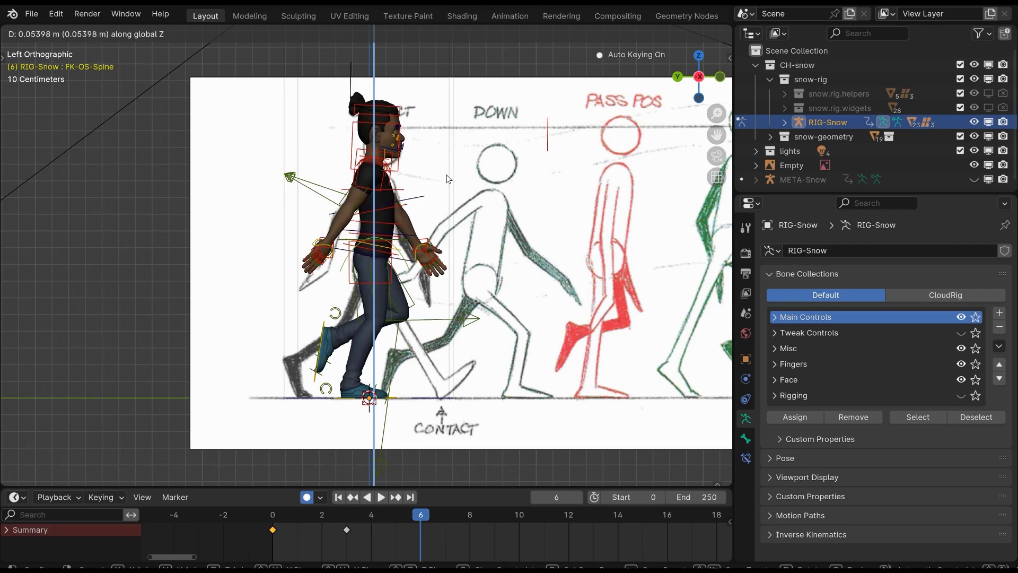
left_click(446, 179)
Select the IK-Wrist.R control, bring the right arm down beside the hip at frame 6, and rotate the hand to follow the forearm.
scroll(434, 261, "up", 2)
scroll(435, 260, "down", 1)
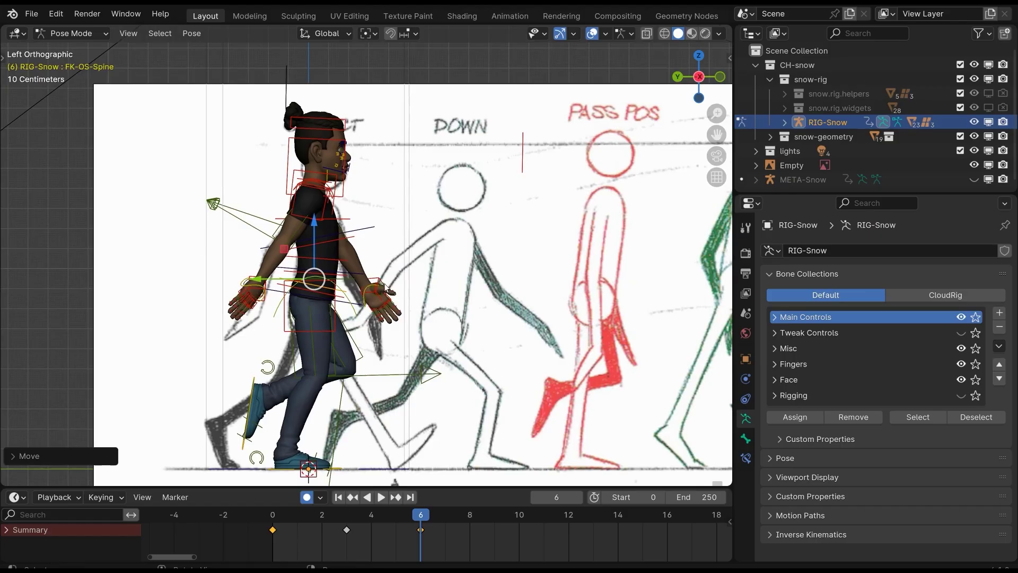
left_click(259, 289)
key("g")
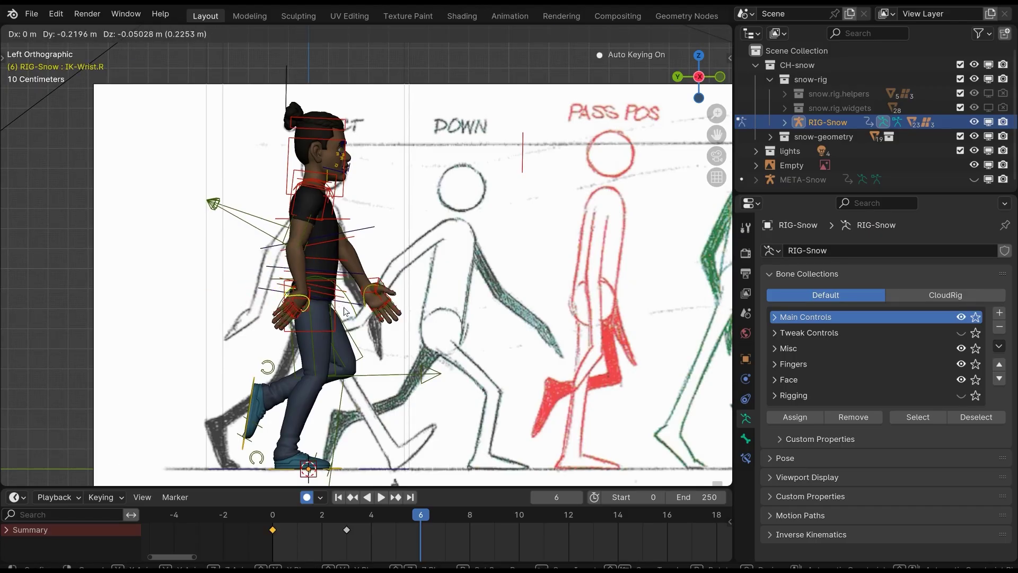
left_click(348, 308)
key("r")
left_click(413, 291)
key("g")
left_click(413, 297)
key("r")
left_click(414, 339)
middle_click_drag(416, 345, 354, 362)
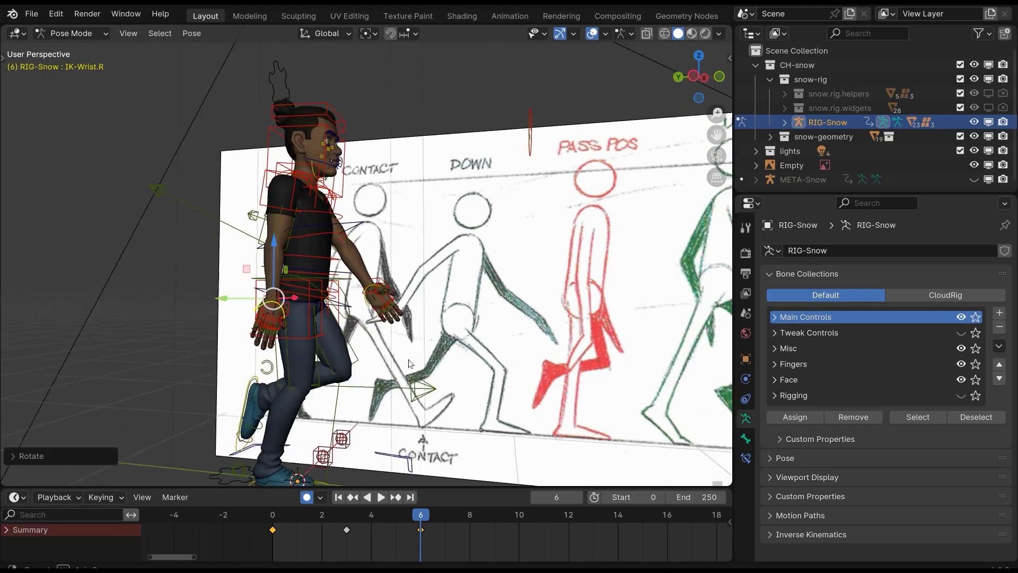
middle_click_drag(409, 364, 430, 361, "alt")
Select the IK-Wrist.L control and move the left hand back beside the hip at frame 6.
scroll(339, 265, "up", 4)
left_click(430, 339)
key("g")
left_click(436, 346)
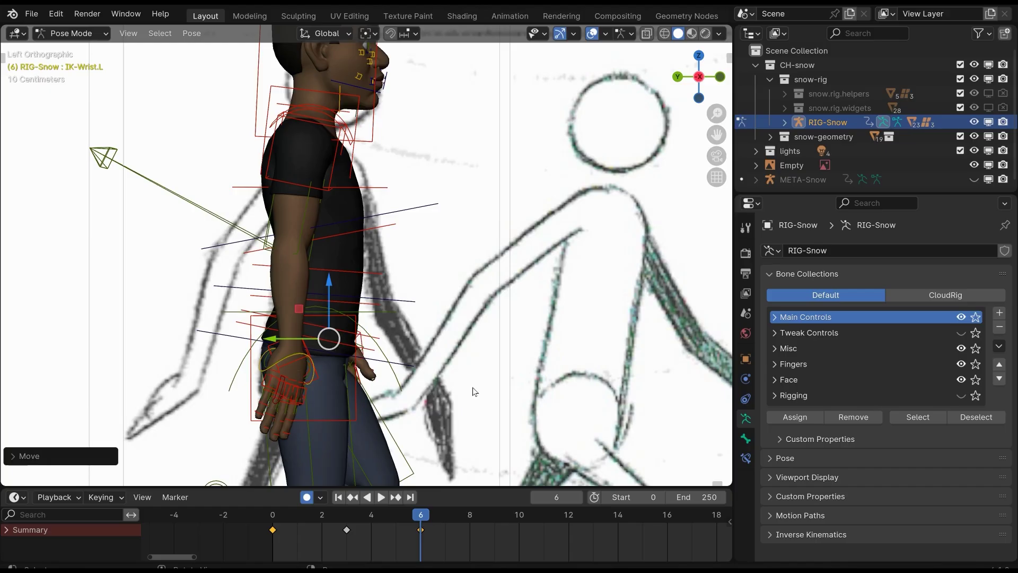
key("g")
middle_click_drag(472, 388, 366, 334, "alt")
left_click(480, 350)
At frame 9, move the IK-Foot.L control forward in front of the standing leg to form the Up pose.
scroll(478, 349, "down", 3)
scroll(436, 368, "down", 2)
scroll(330, 352, "down", 1)
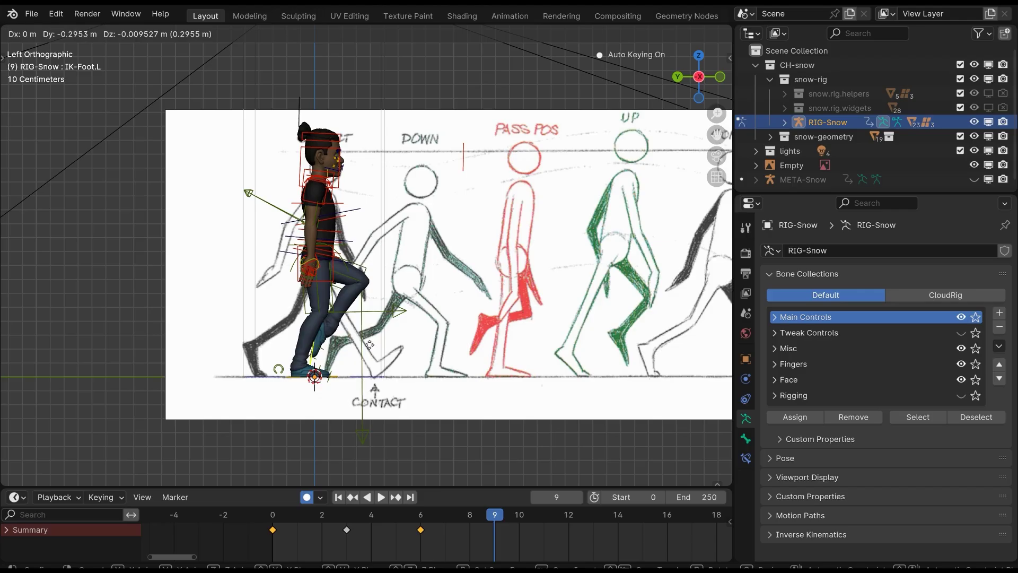
scroll(469, 317, "up", 1)
key("g")
left_click(462, 306)
Select the IK-Foot.R control and place it behind the body at frame 9, tilted with the heel up.
scroll(489, 341, "down", 1)
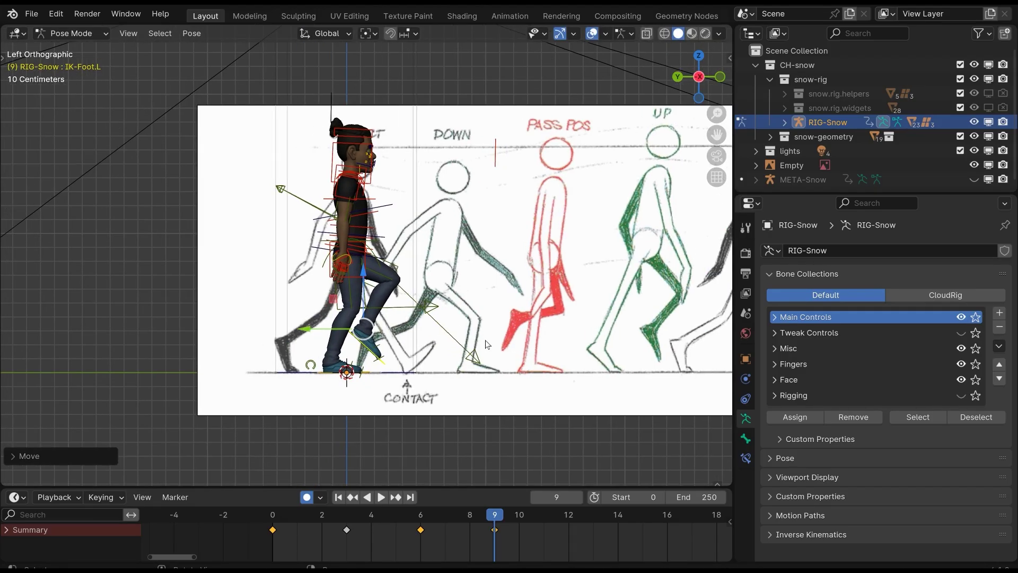
scroll(334, 308, "up", 1)
left_click(342, 379)
middle_click_drag(348, 379, 364, 366, "shift")
scroll(371, 366, "down", 1)
middle_click_drag(469, 353, 464, 353, "shift")
key("g")
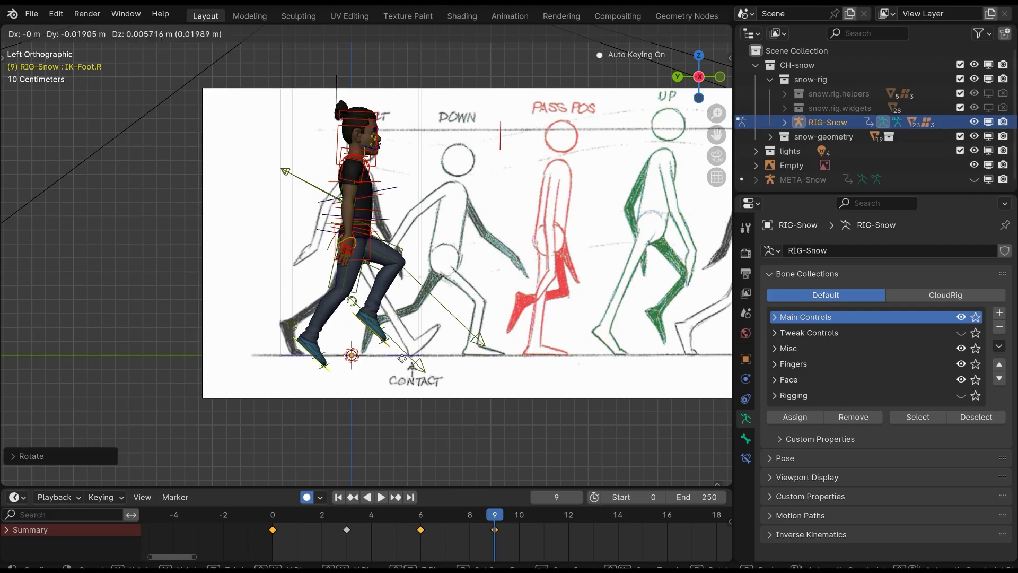
left_click(403, 359)
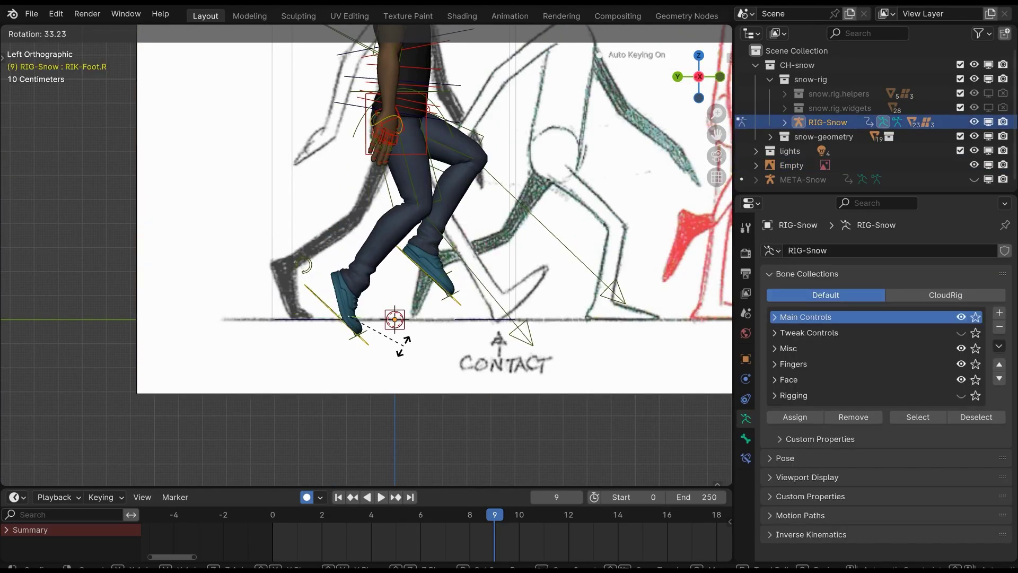
Rotate the RIK-Foot.R control at frame 9 to lift the right heel while the toes stay near the ground.
left_click(401, 334)
scroll(401, 334, "up", 3)
key("r")
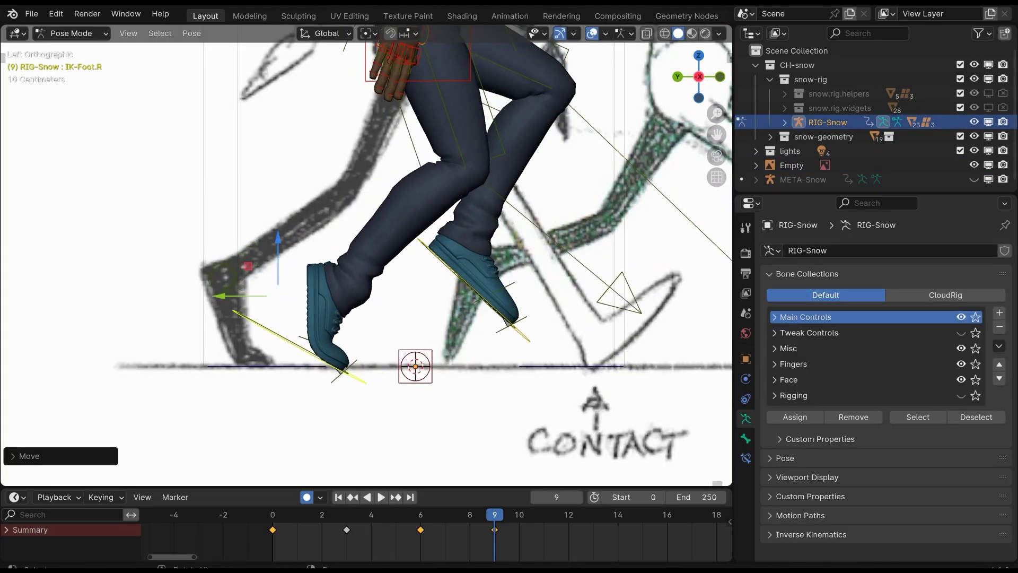
left_click(495, 309)
Select the torso control at the waist and raise the body at frame 9.
scroll(507, 300, "down", 5)
middle_click_drag(533, 276, 467, 365, "shift")
scroll(340, 281, "up", 4)
left_click(302, 258)
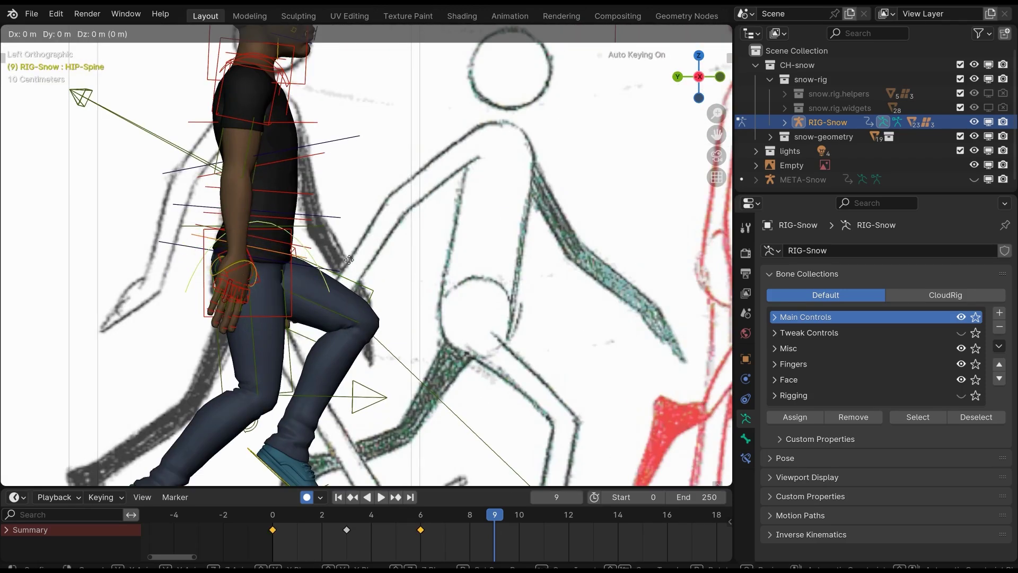
left_click(349, 260)
Return to frame 0, select the RIK-Foot.R control, and rotate it to straighten the right foot for the heel contact.
scroll(349, 260, "down", 4)
left_click_drag(345, 513, 277, 495)
middle_click_drag(425, 349, 409, 310, "shift")
scroll(409, 309, "up", 7)
left_click(484, 404)
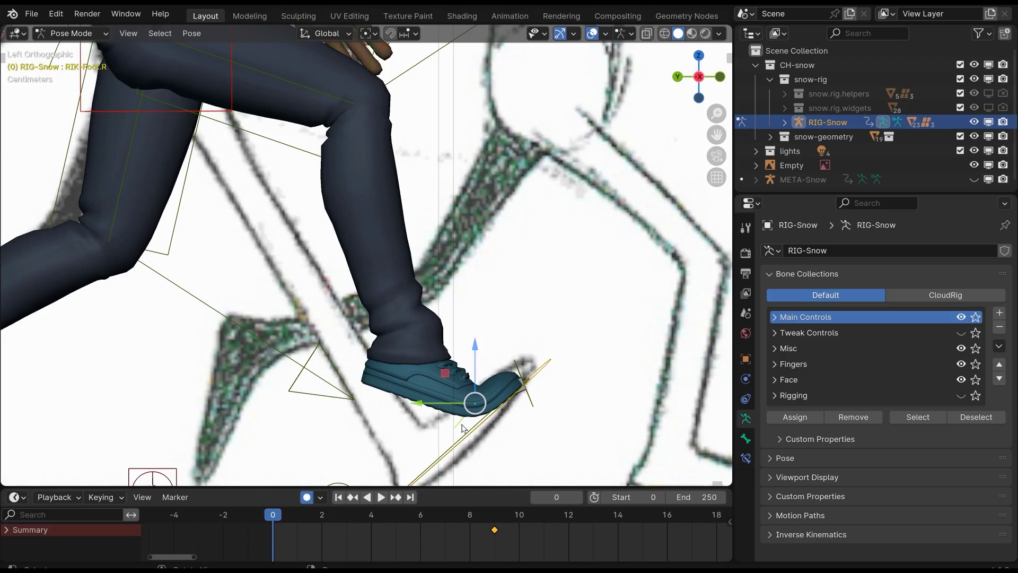
key("r")
left_click(559, 264)
scroll(558, 264, "down", 5)
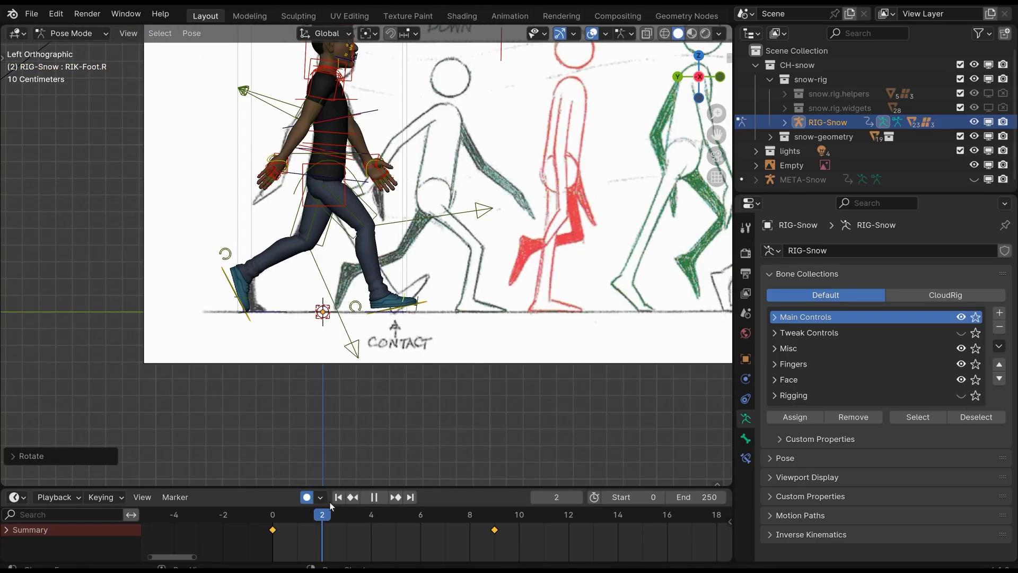
At frame 2, rotate the RIK-Foot.R control to adjust the right foot against the ground.
left_click_drag(329, 502, 329, 501)
scroll(498, 356, "up", 5)
key("r")
left_click(593, 333)
scroll(593, 332, "down", 7)
scroll(531, 316, "up", 2)
middle_click_drag(462, 292, 443, 337, "shift")
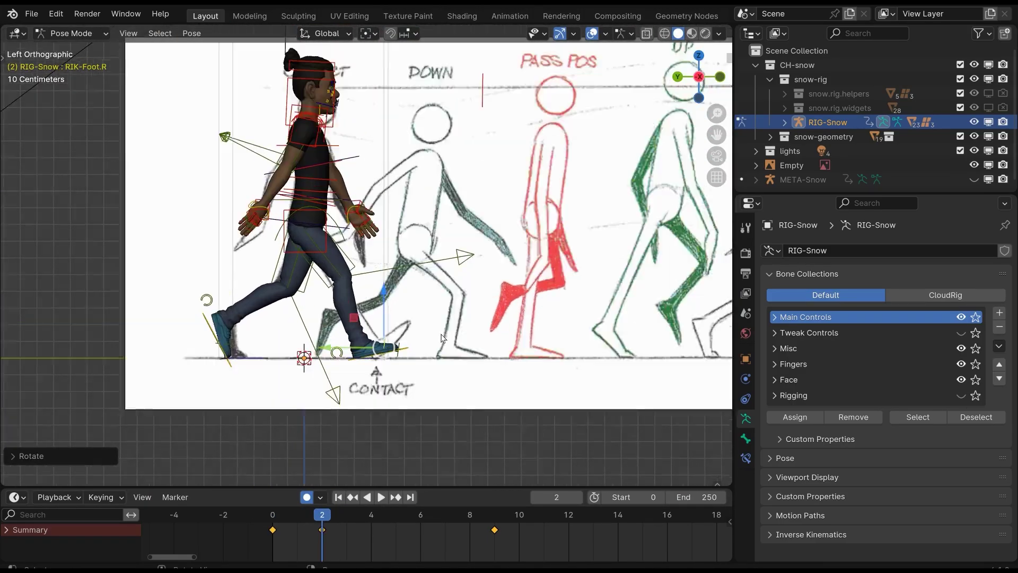
Step to frame 3, select the RIK-Foot.R control, and rotate it to set the right foot flat on the ground.
scroll(445, 350, "up", 3)
left_click(454, 406)
middle_click_drag(239, 529, 306, 529)
key("Right")
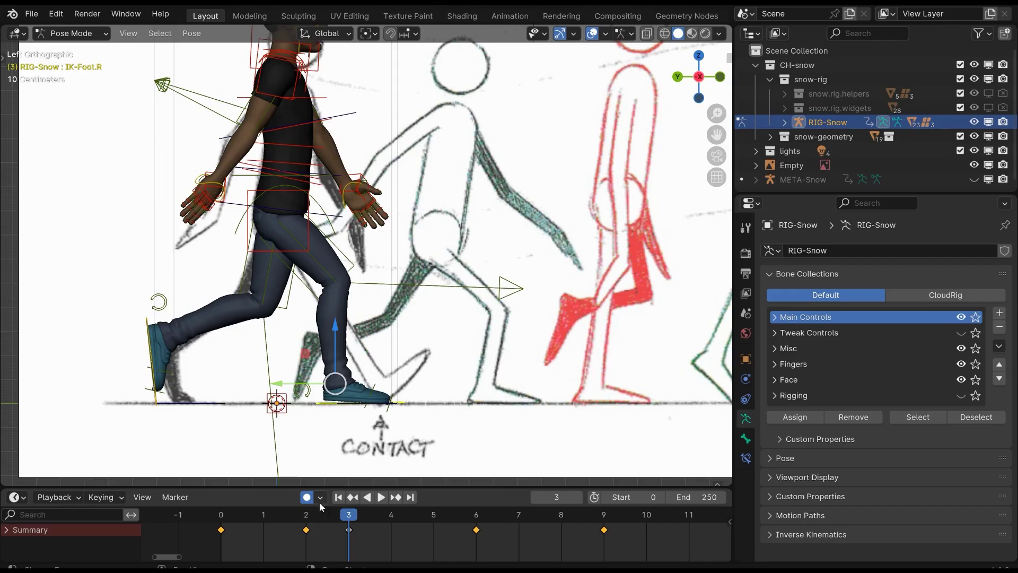
key("Left")
key("Right")
left_click(400, 403)
key("r")
left_click(430, 384)
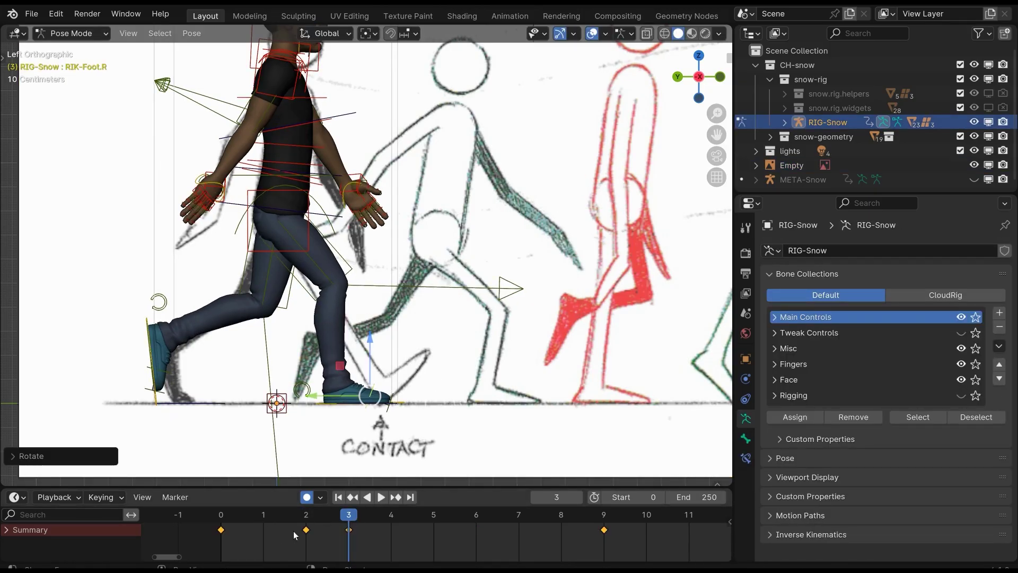
Delete the RIK-Foot.R keyframe at frame 2.
left_click(304, 530)
key("x")
left_click(294, 523)
Go to frame 6 and rotate the RIK-Foot.R control to flatten the right foot on the ground.
left_click_drag(290, 512, 471, 501)
scroll(409, 371, "up", 1)
middle_click_drag(408, 371, 536, 311, "shift")
key("r")
left_click(515, 262)
scroll(439, 98, "down", 1)
middle_click_drag(439, 98, 379, 250, "shift")
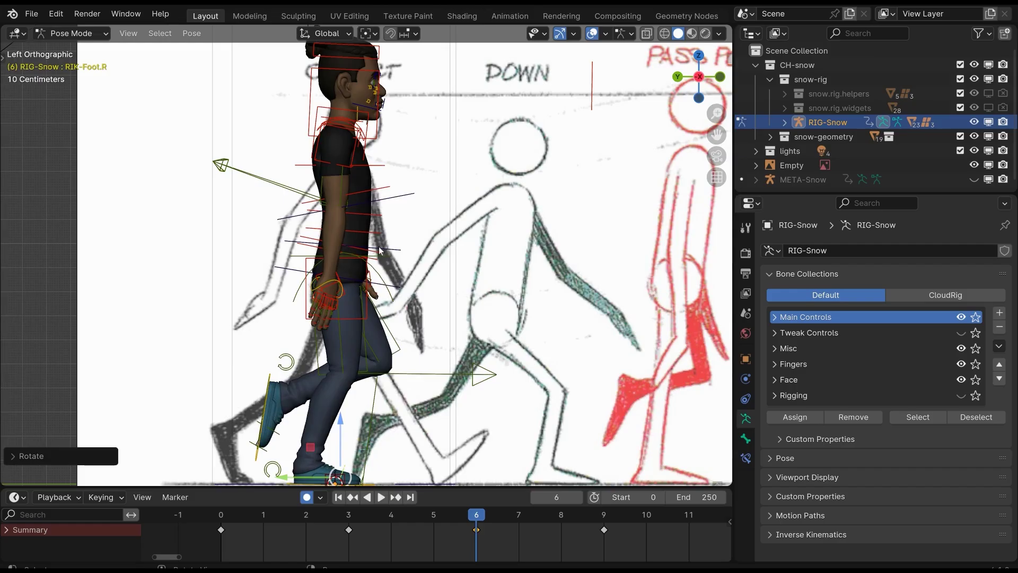
Play back the walk animation to review the motion between the posed frames.
key("space")
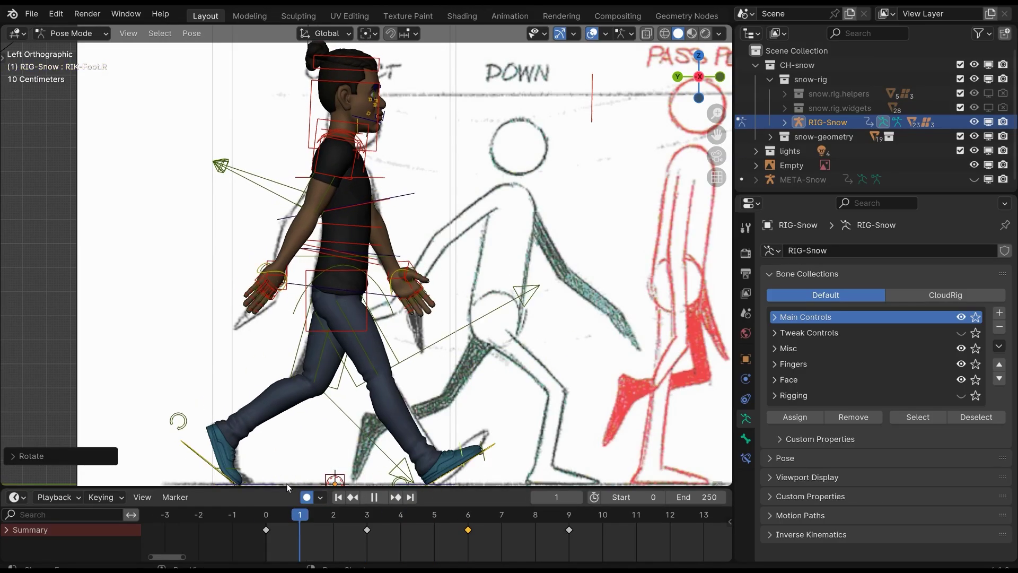
key("space")
scroll(446, 414, "down", 1)
middle_click_drag(451, 409, 497, 403, "shift")
scroll(506, 527, "down", 2)
middle_click_drag(506, 526, 416, 527)
key("space")
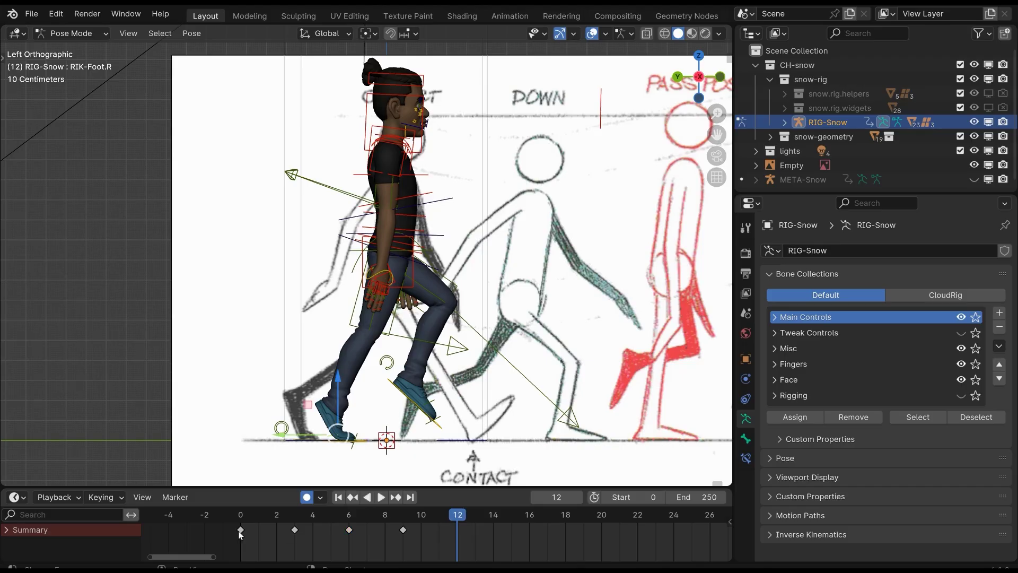
Copy the contact pose from frame 0 and paste it flipped at frame 12.
left_click(243, 515)
left_click(191, 34)
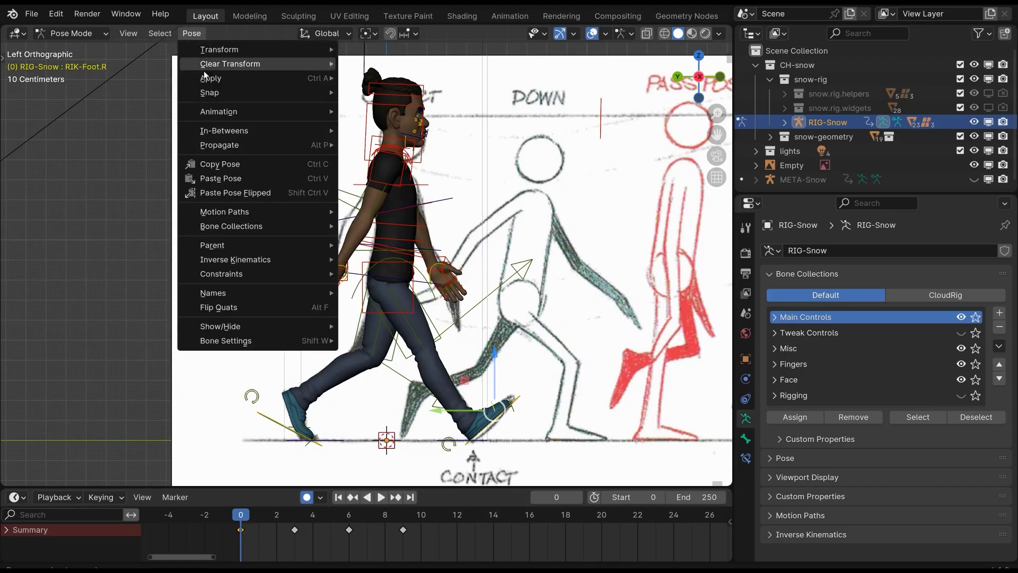
left_click(233, 168)
key("space")
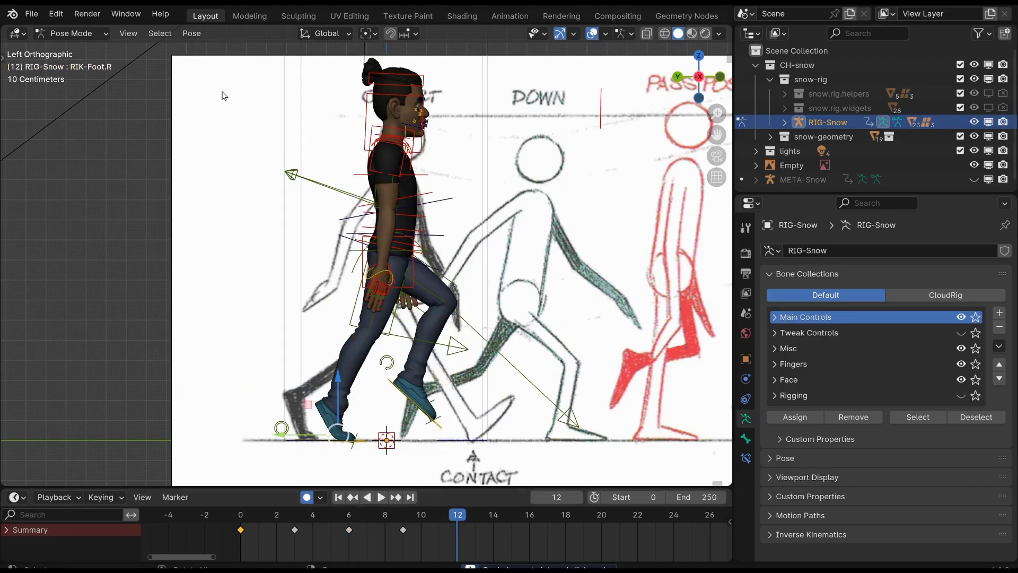
left_click(194, 37)
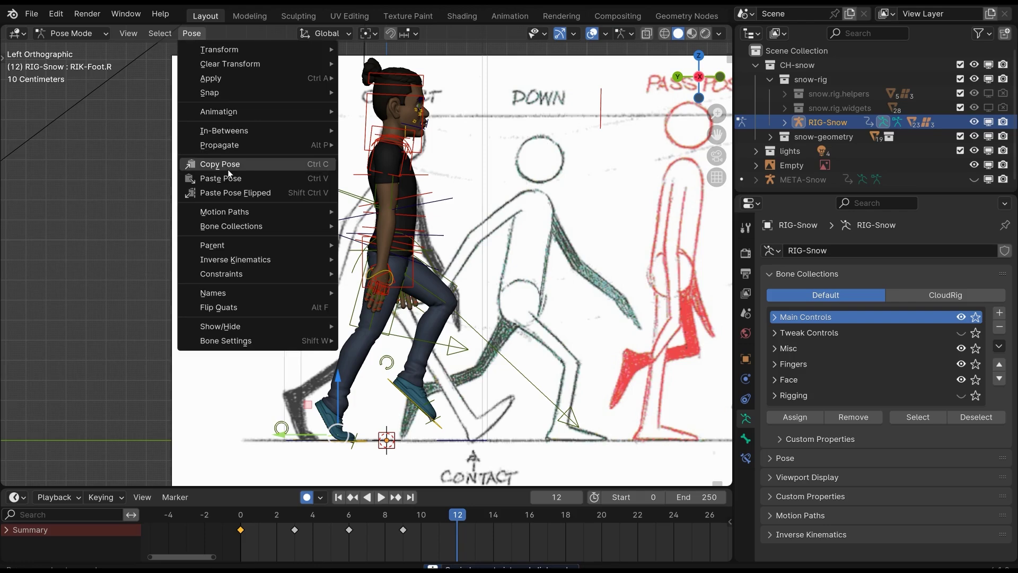
left_click(245, 194)
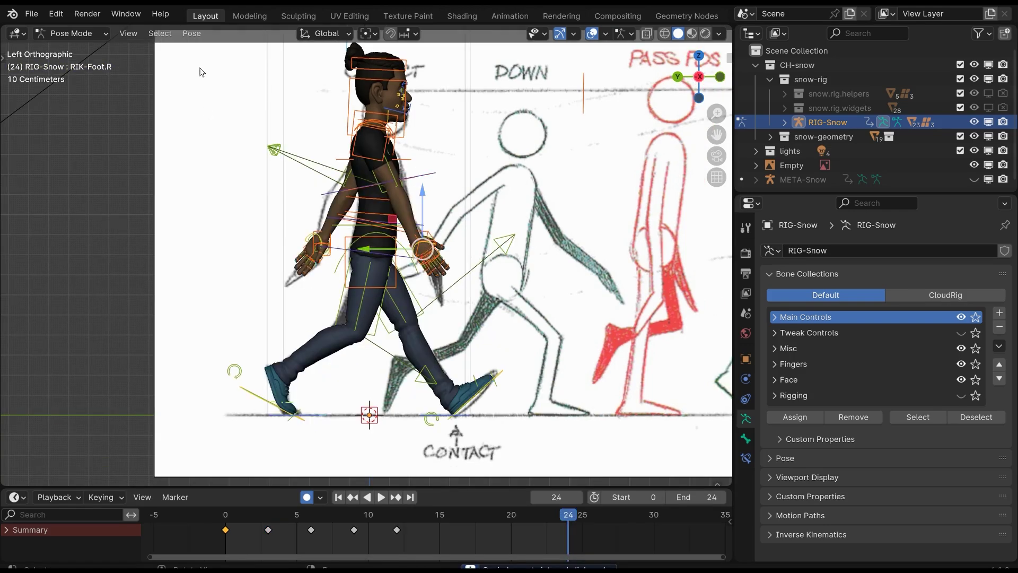
Paste the copied contact pose unflipped at frame 24 to close the walk cycle.
left_click(191, 34)
left_click(238, 181)
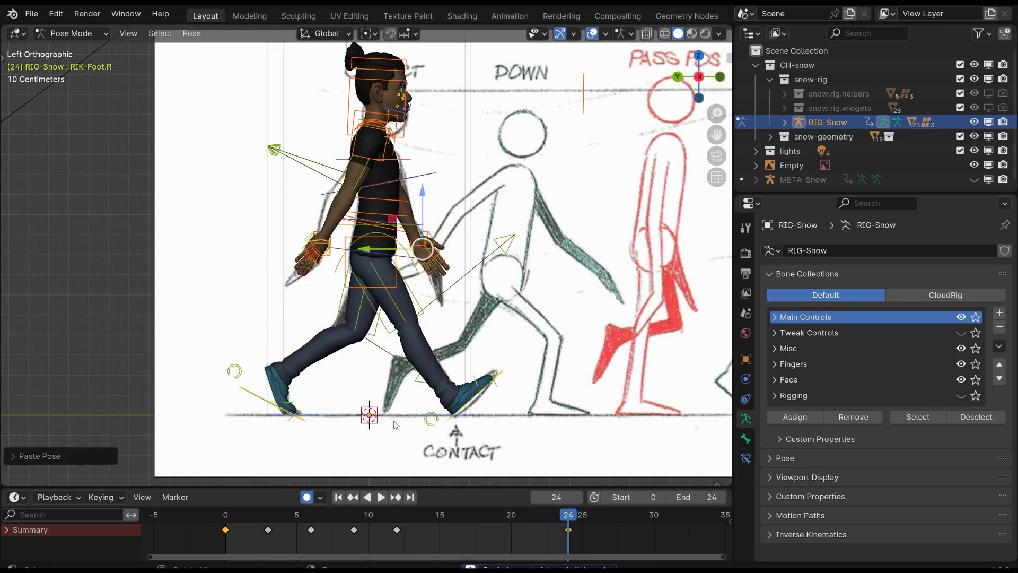
key("space")
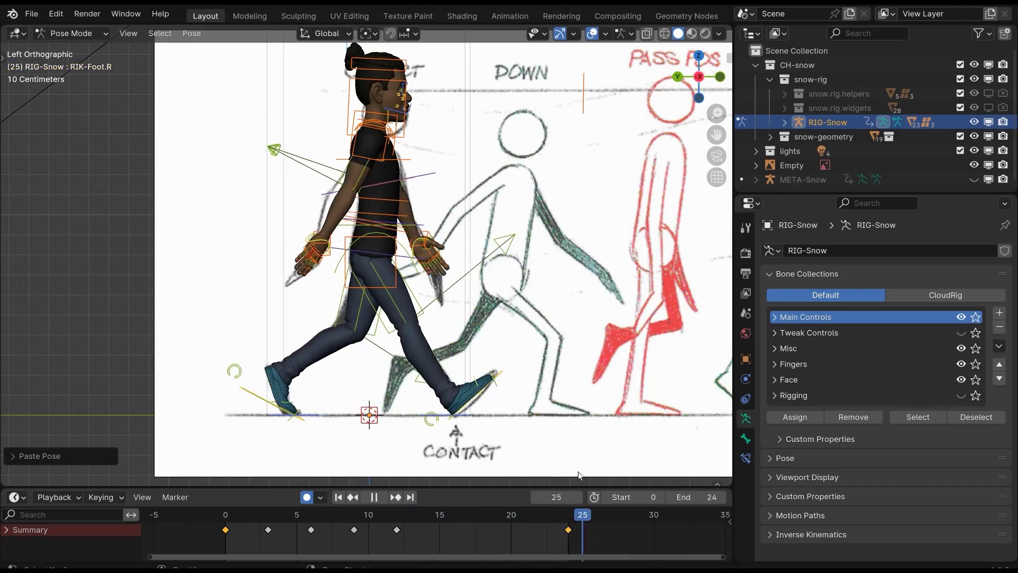
key("Escape")
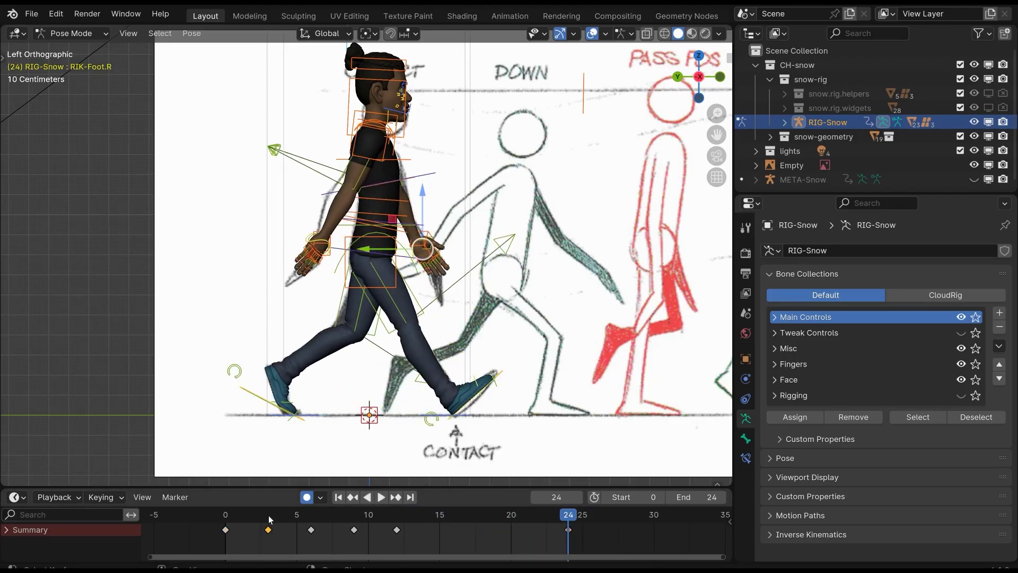
Copy the down pose from frame 3 and paste it flipped at frame 15.
left_click(268, 519)
key("space")
left_click(189, 35)
left_click(243, 167)
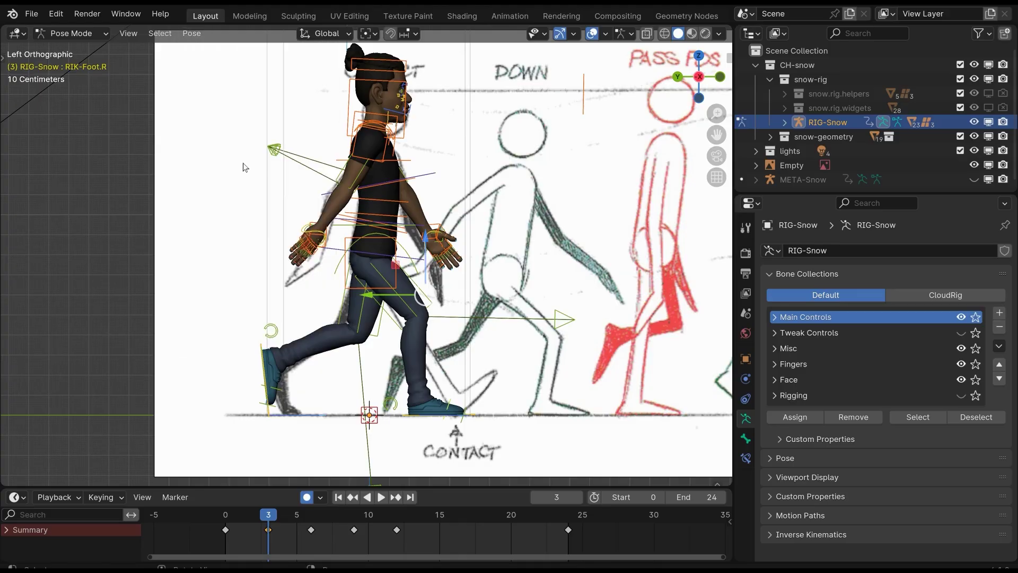
left_click(440, 515)
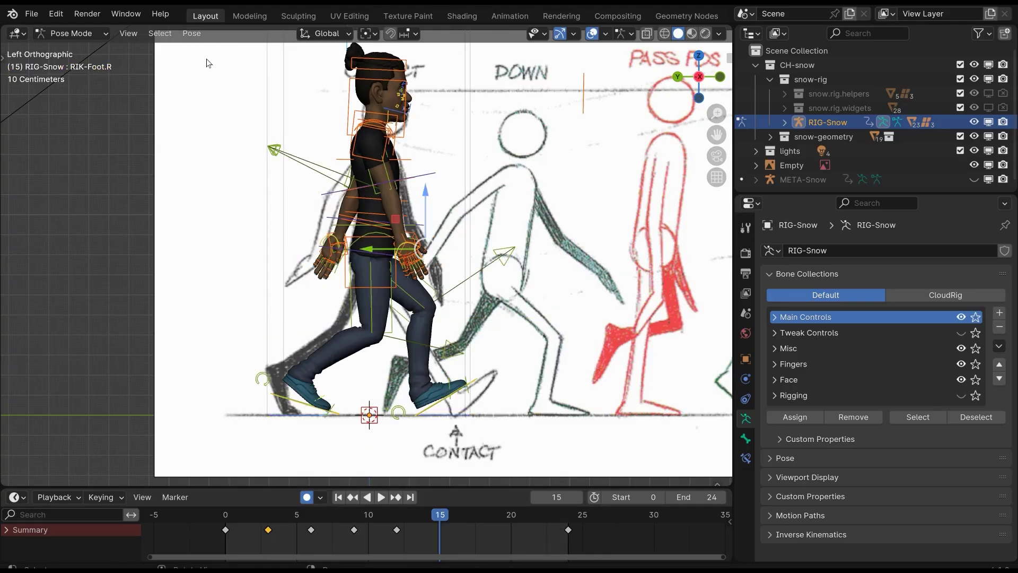
left_click(191, 34)
left_click(243, 179)
Copy the passing pose from frame 6 and paste it flipped at frame 18.
left_click(312, 514)
key("space")
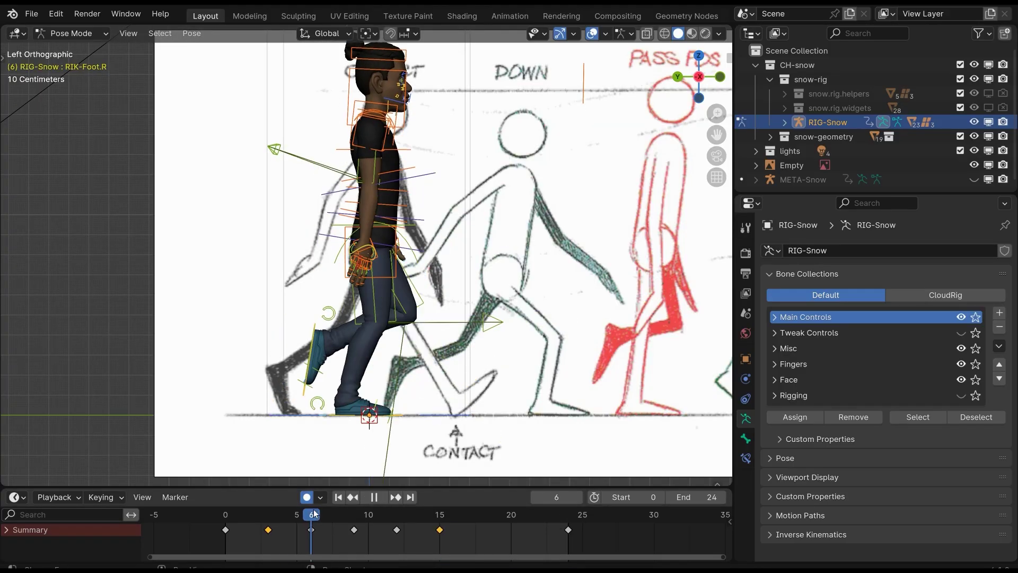
left_click(191, 33)
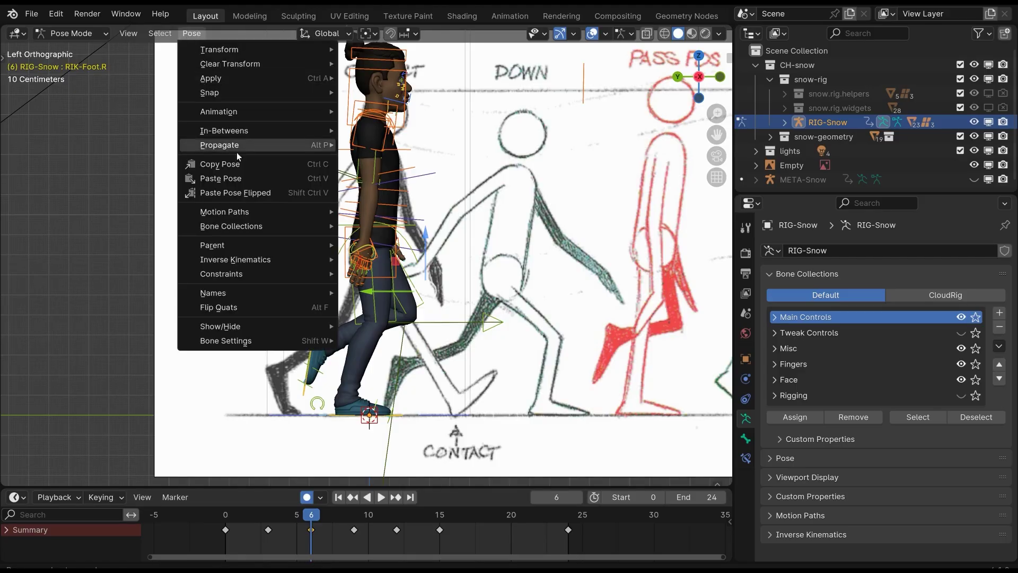
left_click(247, 172)
Copy the up pose from frame 9 and paste it flipped at frame 21.
left_click_drag(450, 515, 359, 532)
key("space")
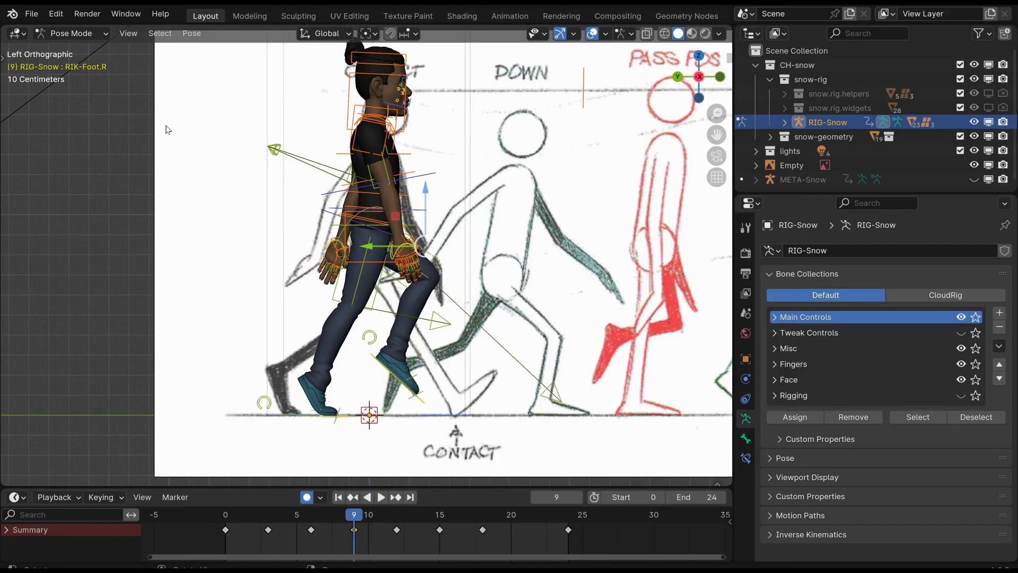
left_click(191, 34)
left_click(240, 169)
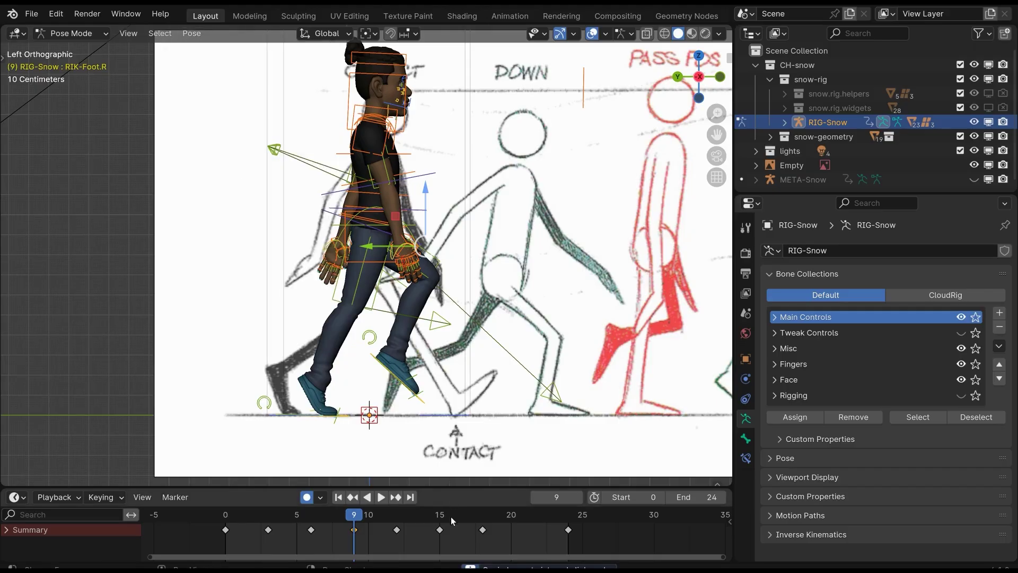
key("space")
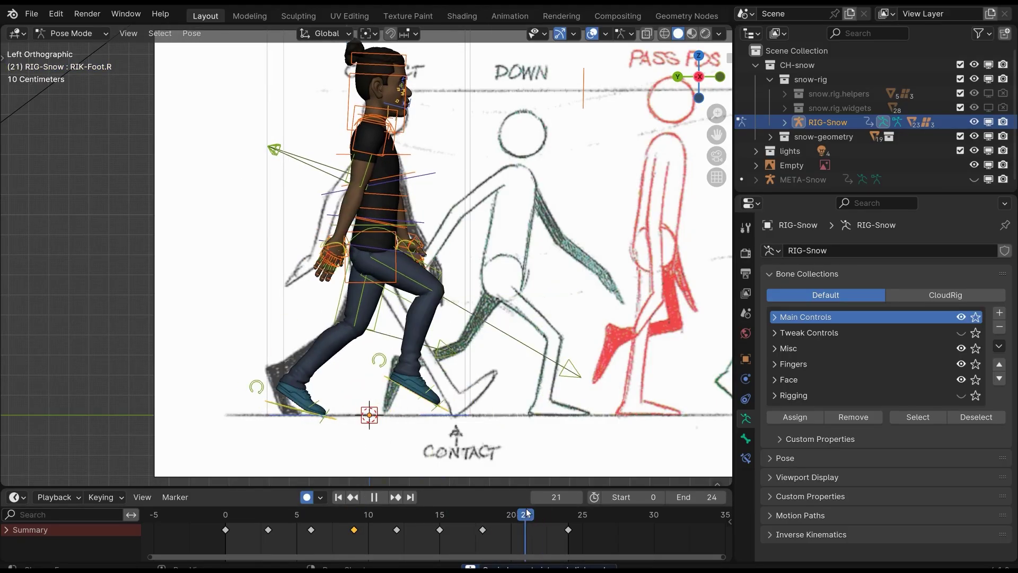
left_click(191, 33)
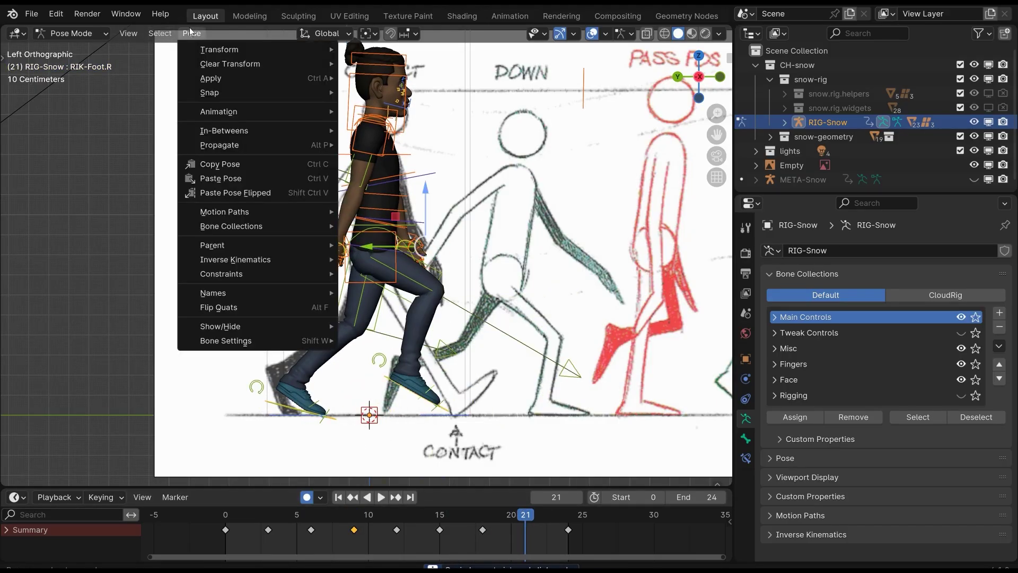
left_click(245, 195)
Play the full walk cycle from frame 0 with viewport overlays hidden, examine it from several angles, and show the overlays again.
left_click(227, 517)
key("space")
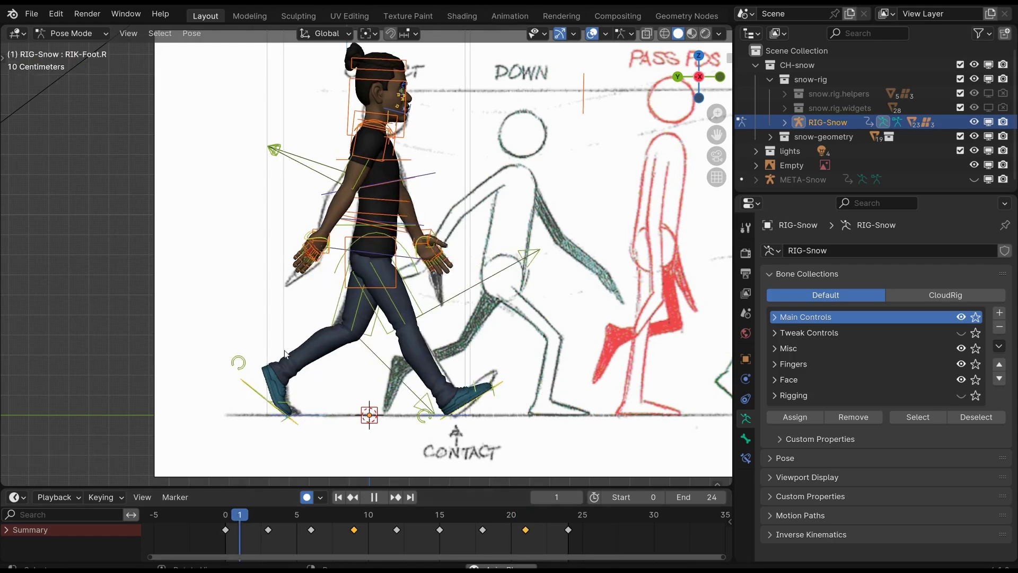
scroll(394, 249, "down", 3)
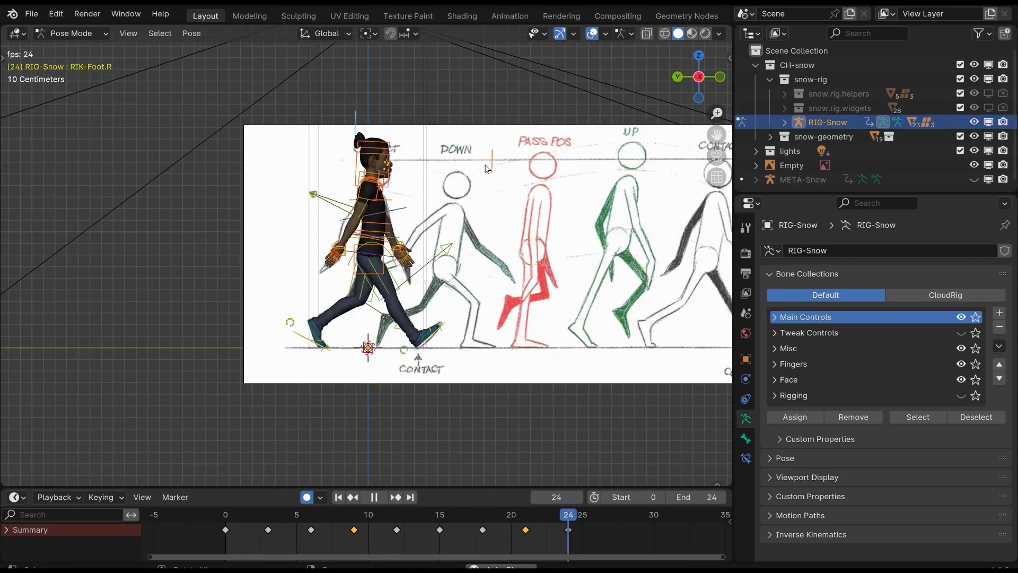
left_click(592, 33)
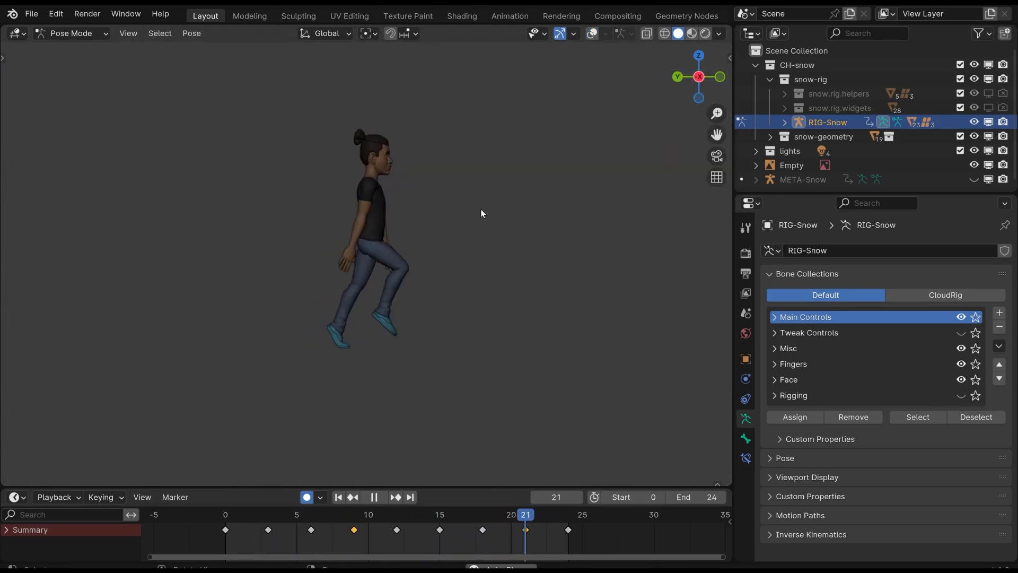
scroll(480, 209, "up", 3)
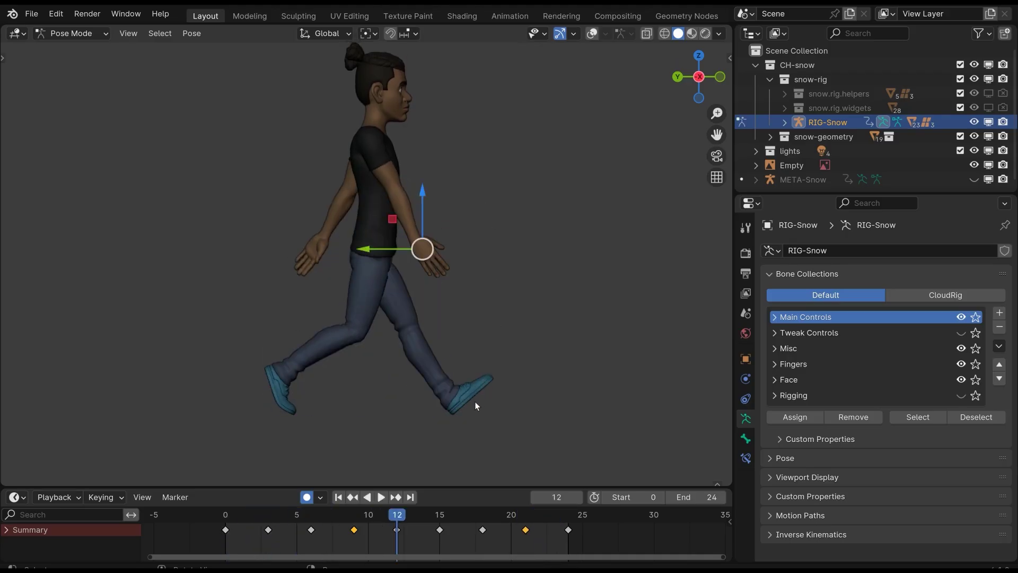
middle_click_drag(475, 402, 338, 271)
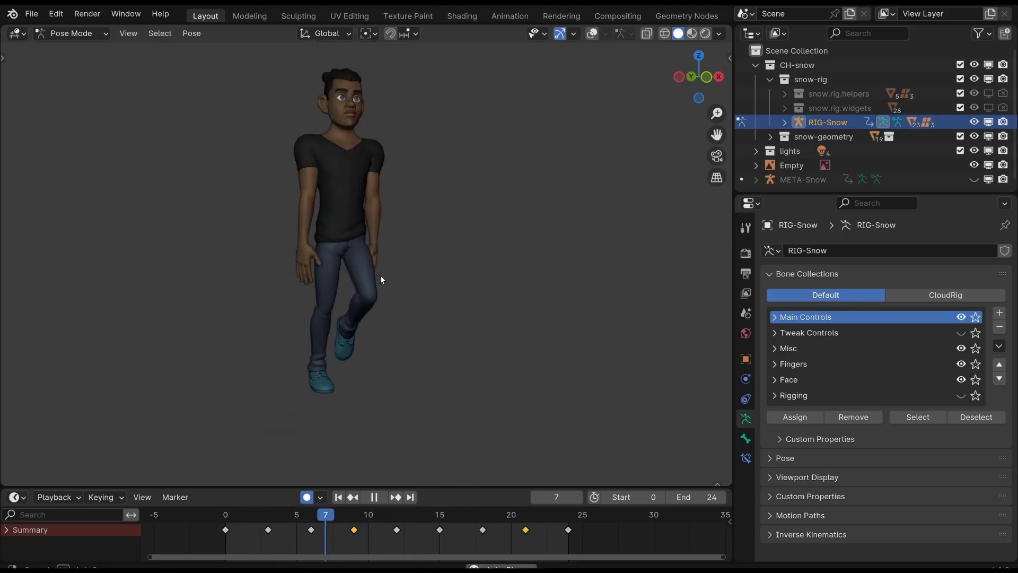
middle_click_drag(380, 276, 530, 339)
left_click(592, 33)
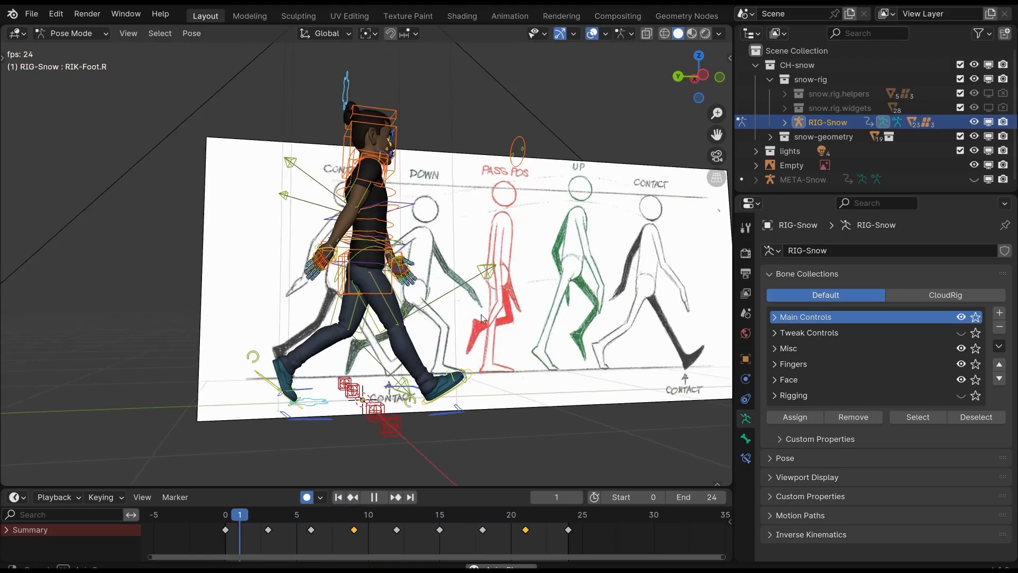
Return to the side view at frame 0 and adjust the FK-Spine control along the Z axis.
key("ctrl+KP_3")
scroll(512, 335, "up", 5)
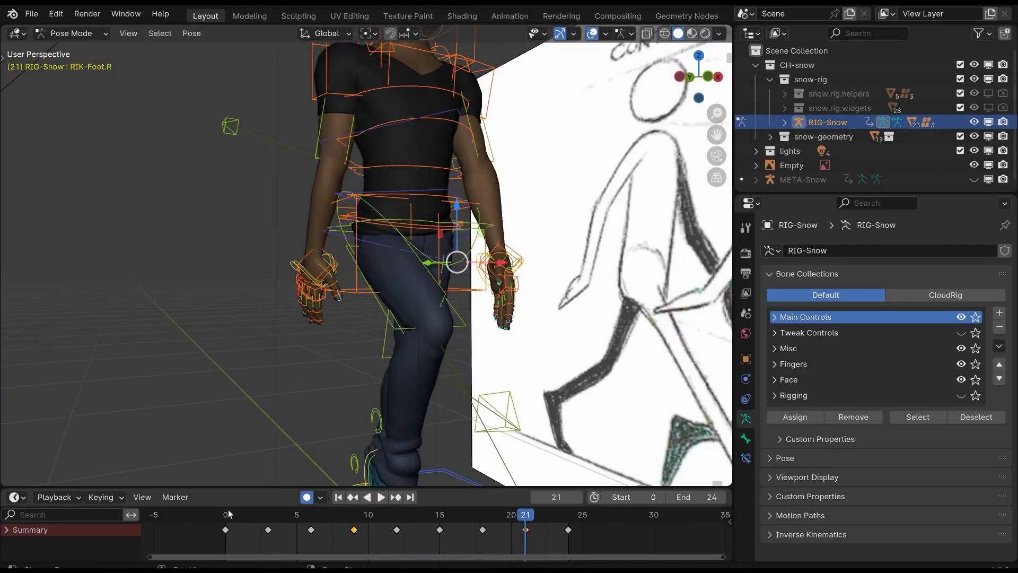
key("g")
key("z")
key("g")
key("z")
left_click(492, 213)
scroll(525, 199, "down", 4)
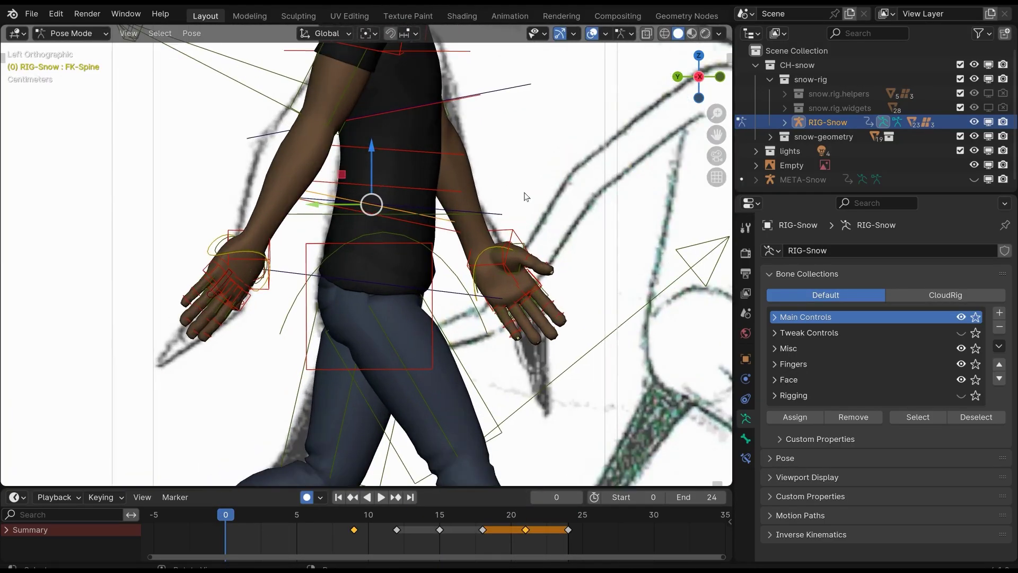
key("ctrl+KP_3")
key("g")
key("z")
left_click(471, 229)
Select the FK-OS-RibCage control and move it along the Z axis at frame 0.
left_click(407, 236)
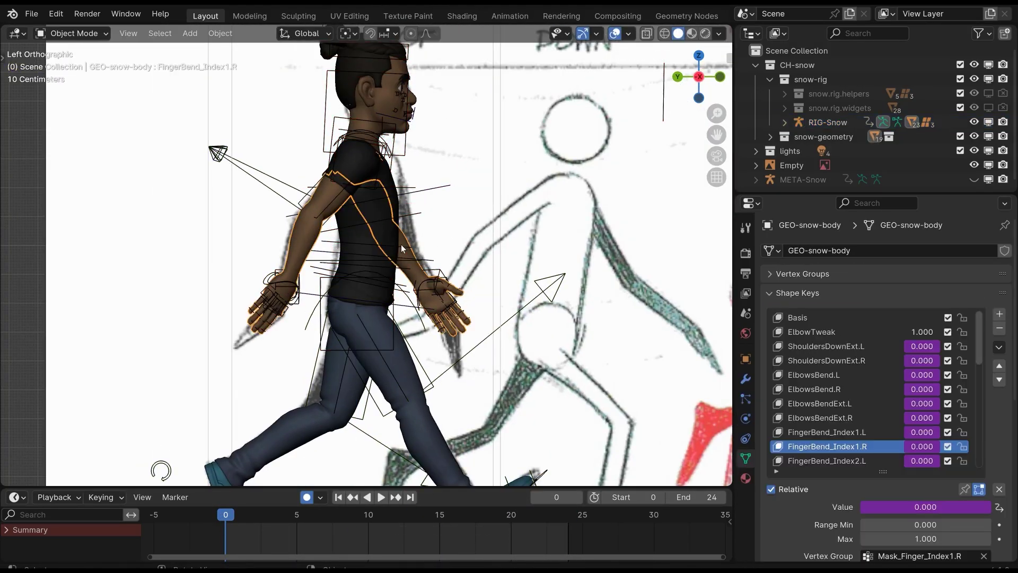
left_click(409, 238)
key("g")
key("z")
left_click(431, 236)
Go to frame 3 and lower the FK-OS-RibCage control about 0.018 m along the global Z axis.
left_click_drag(227, 512, 270, 516)
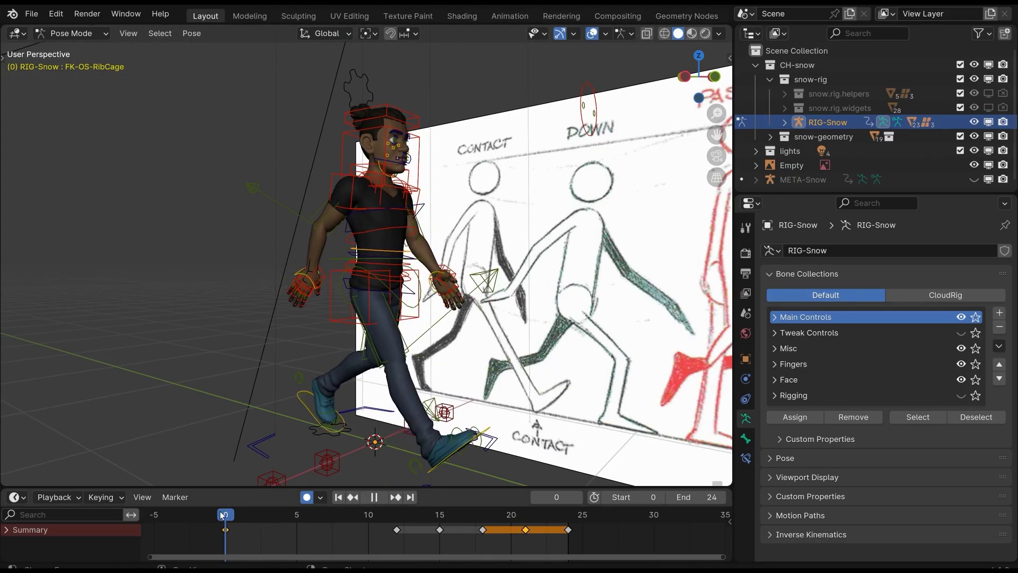
left_click_drag(220, 511, 259, 493)
key("g")
key("z")
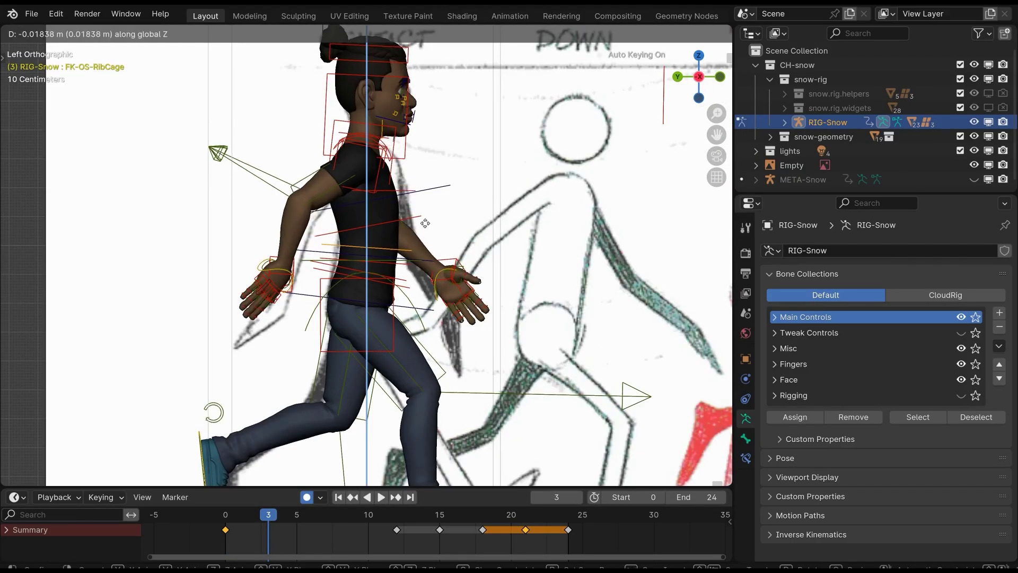
left_click(425, 223)
Go to frame 6 and adjust the rib cage control along the Z axis.
left_click_drag(228, 512, 314, 495)
scroll(451, 233, "up", 1)
key("g")
key("z")
left_click(470, 209)
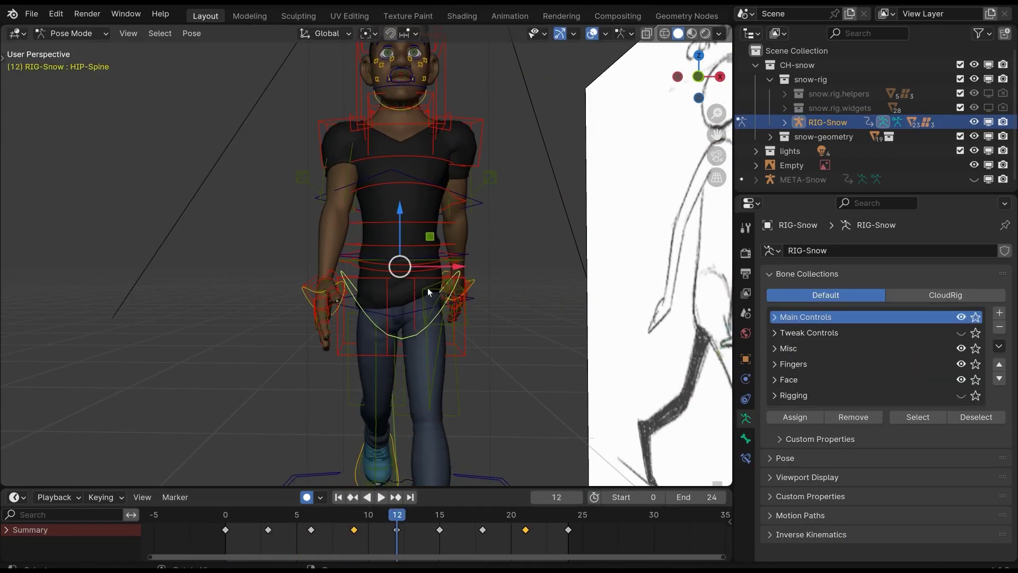
Go to frame 15 and lower the FK-RibCage control about 0.085 m along the global Z axis.
key("space")
key("g")
key("z")
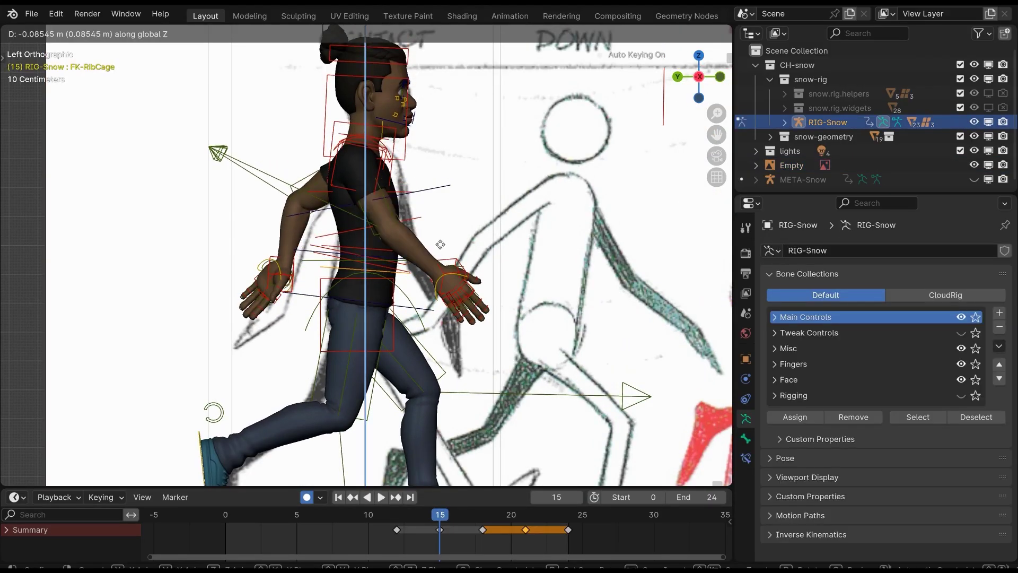
left_click(440, 244)
Go to frame 9 and lower the HIP-Spine control along the global Z axis.
key("space")
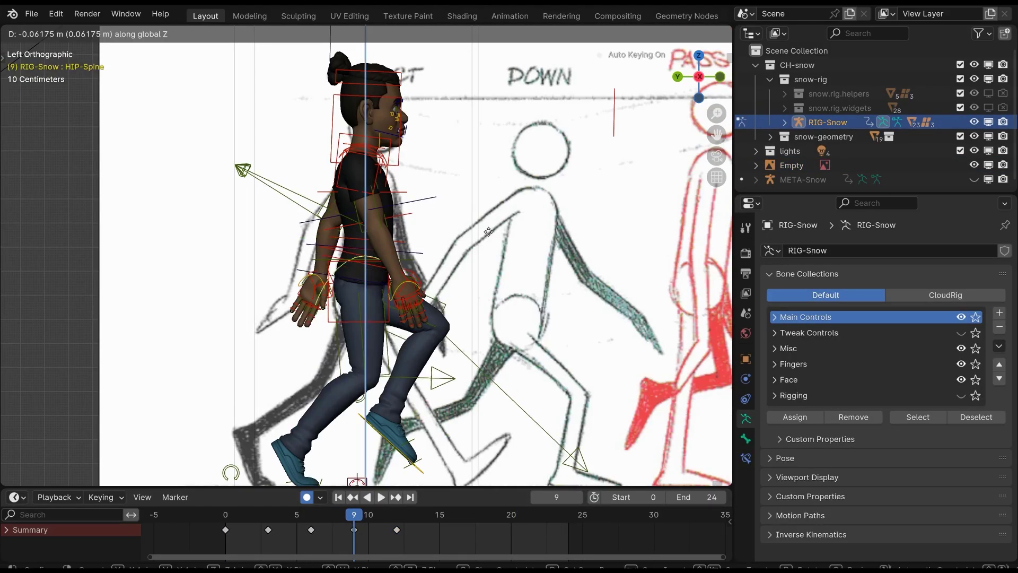
left_click(461, 295)
scroll(461, 295, "up", 1)
key("g")
key("z")
left_click(468, 276)
Select the IK-Foot.R control at frame 9 and reposition the right foot on the ground line.
middle_click_drag(468, 275, 495, 199, "shift")
left_click(342, 411)
key("g")
scroll(371, 386, "up", 1)
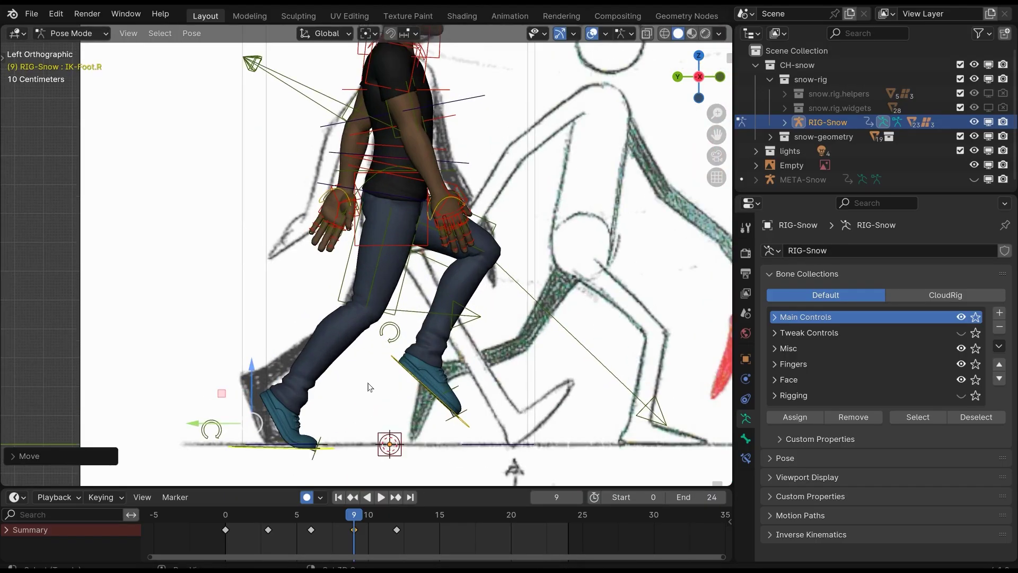
middle_click_drag(370, 387, 392, 365, "shift")
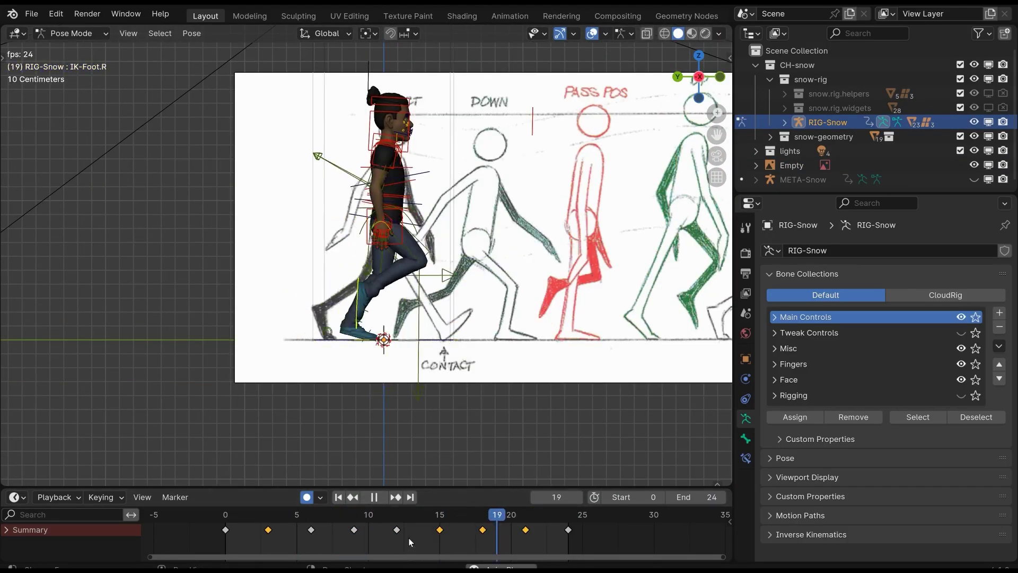
Select all keyframes of the walk cycle and change their interpolation mode.
key("a")
key("t")
left_click(167, 490)
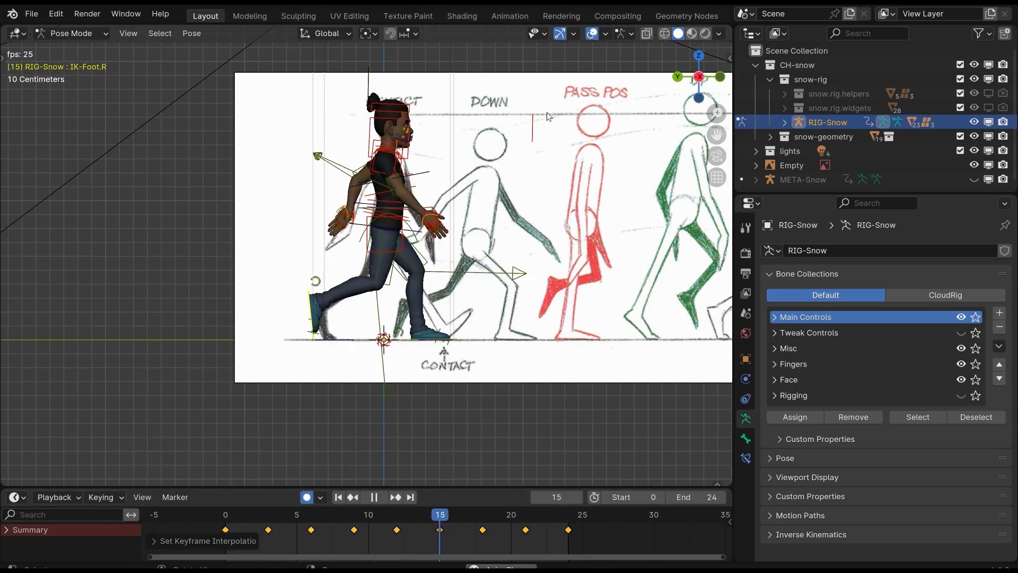
Hide the viewport overlays and examine the playing walk cycle from the front.
left_click(590, 33)
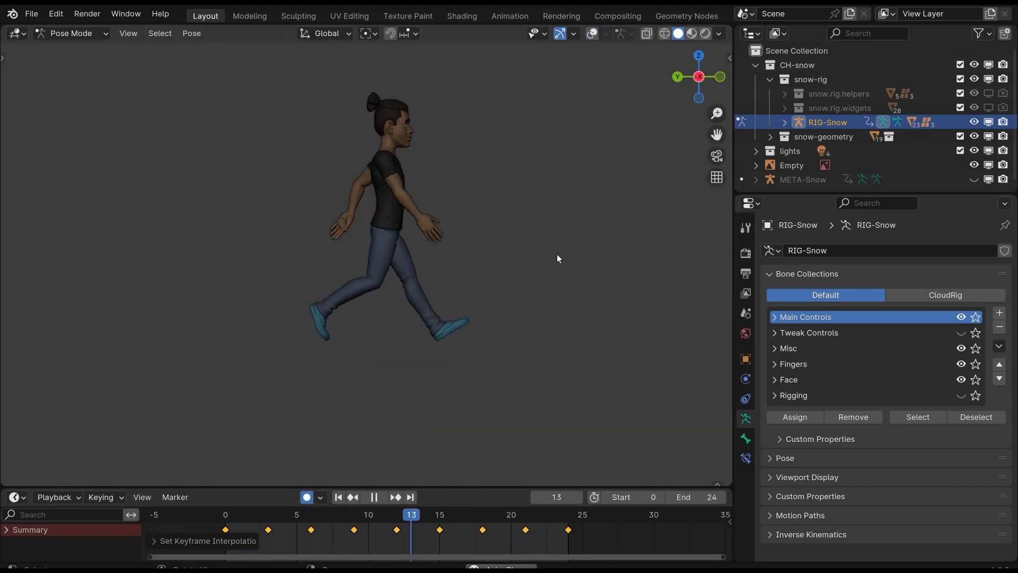
middle_click_drag(552, 262, 359, 284)
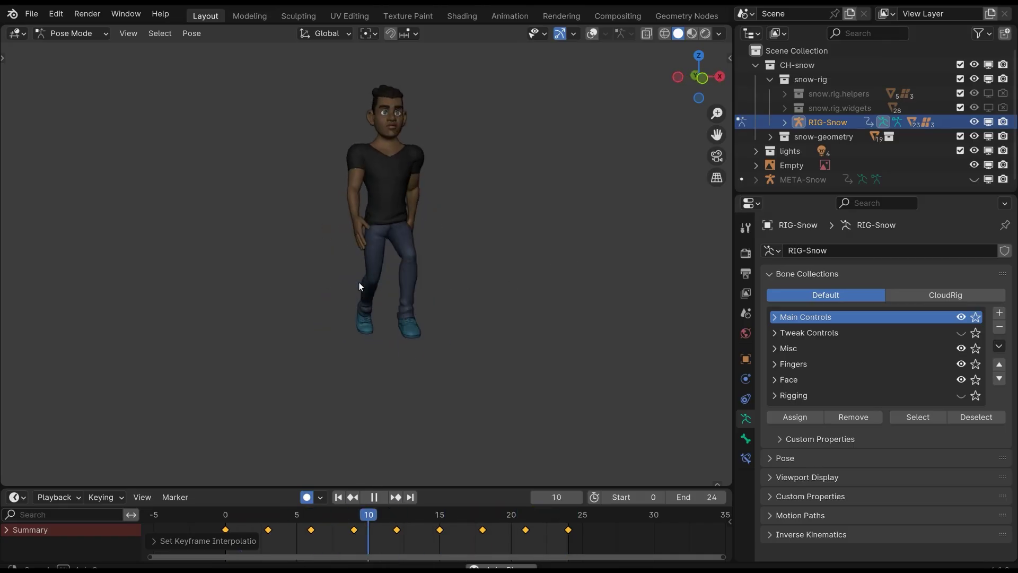